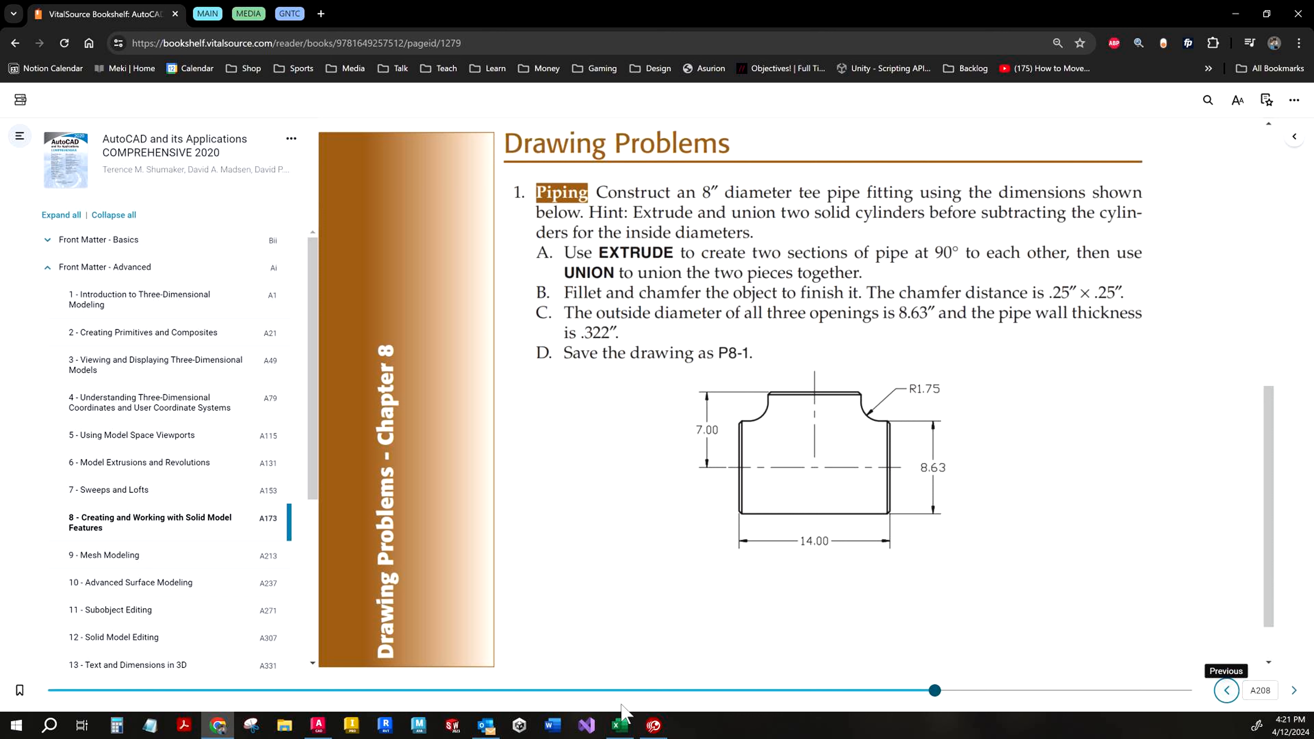
- Switch to AutoCAD and create a new drawing from the GNTC Imperial Template in the GNTC Templates folder
left_click(318, 725)
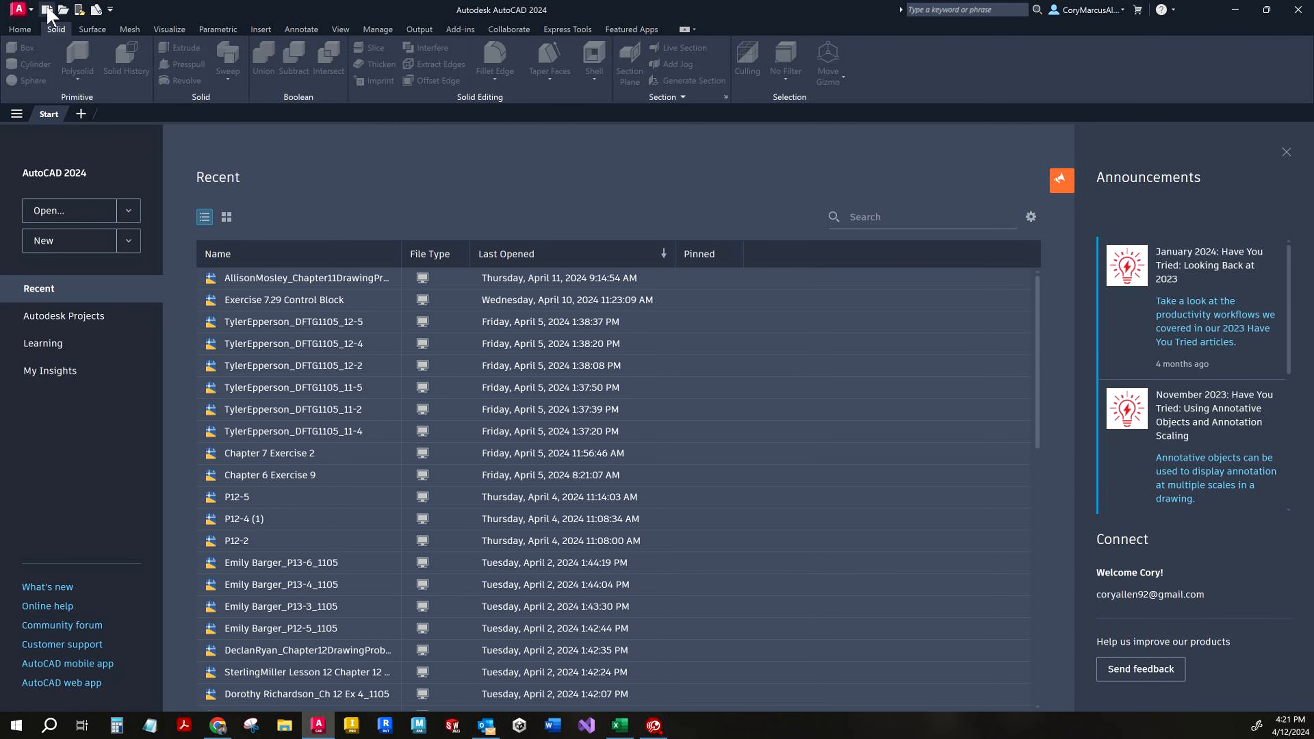
key("ctrl+n")
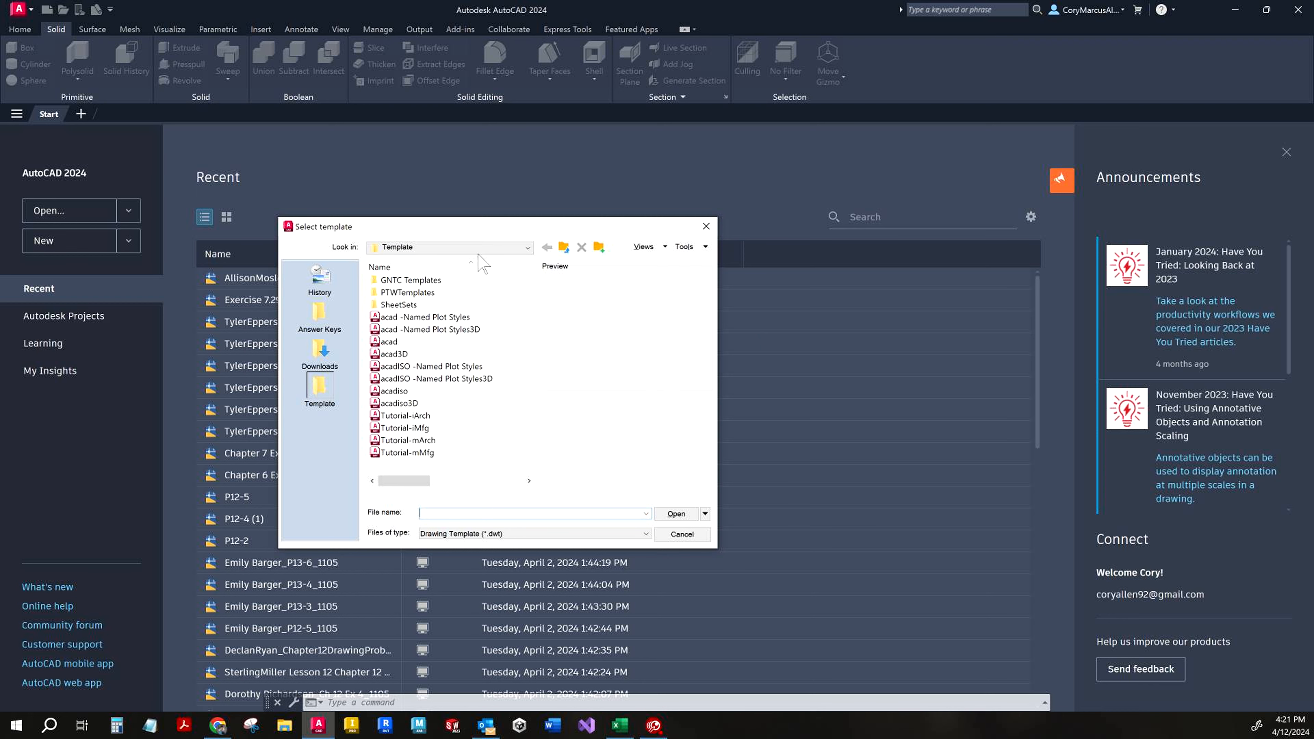
double_click(410, 280)
left_click(428, 280)
left_click(428, 280)
left_click(485, 279)
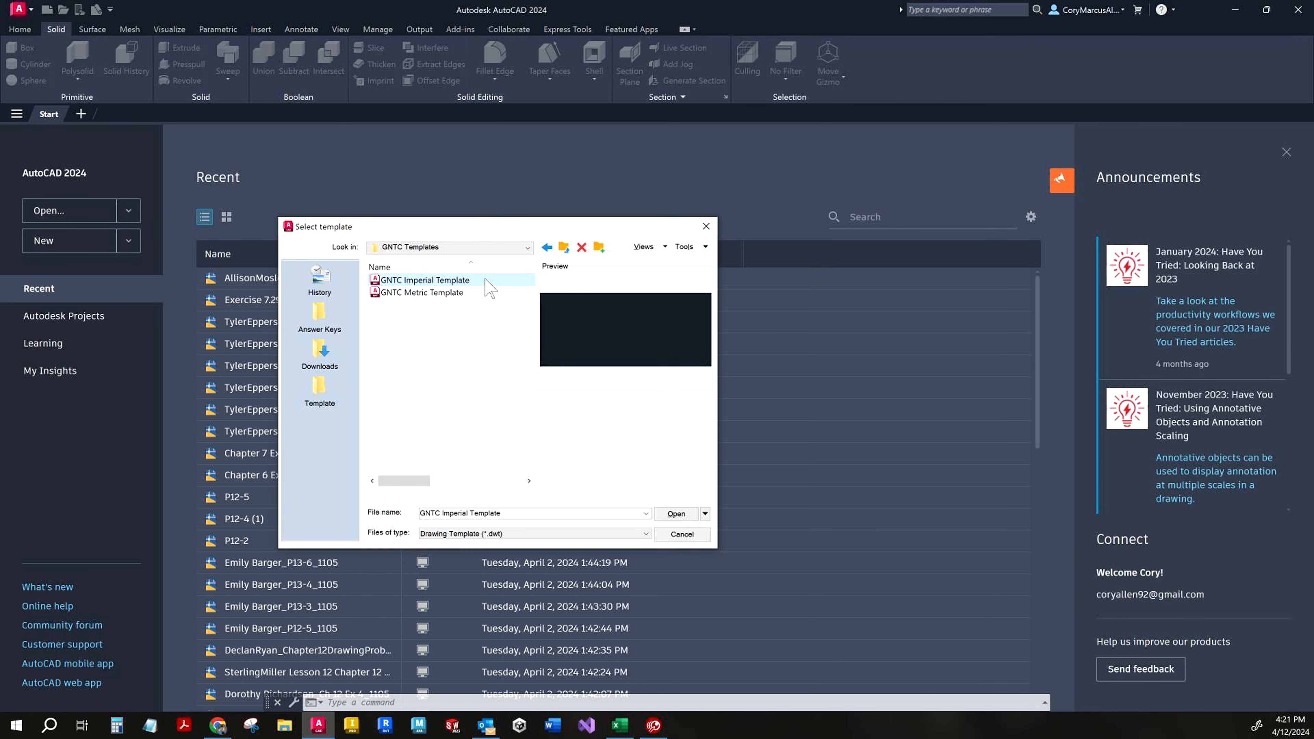
double_click(485, 280)
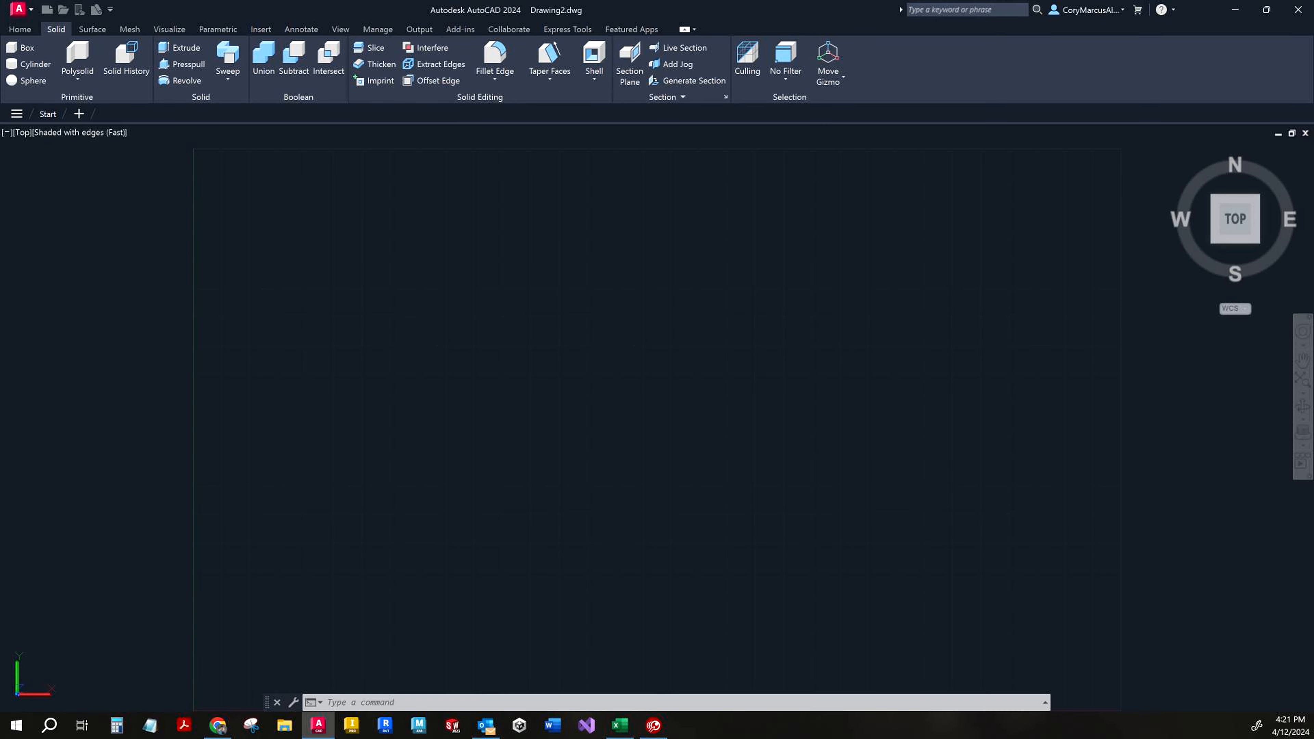
- Switch to the browser, review the tee pipe problem in the textbook, and search the web for "tee pipe fitting" in a new tab
key("alt+Tab")
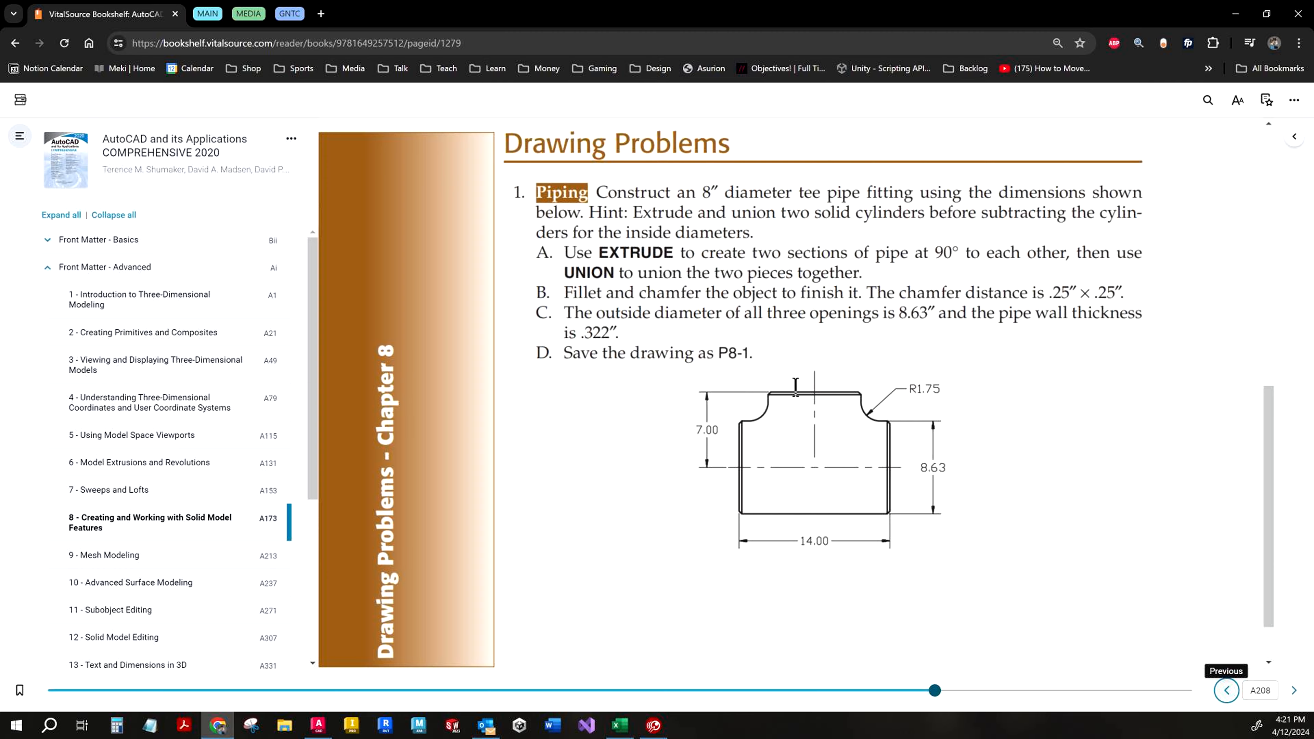
key("alt+Tab")
key("alt+Tab")
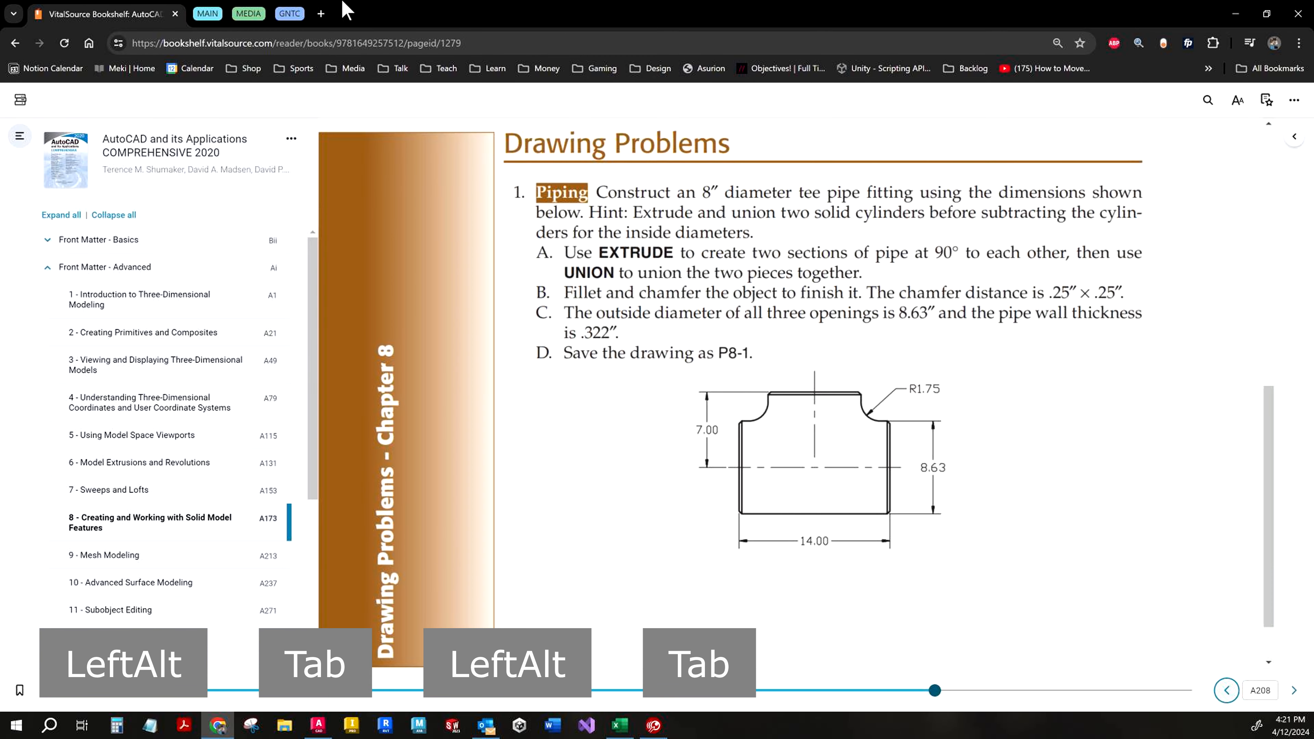
left_click(321, 13)
type("t")
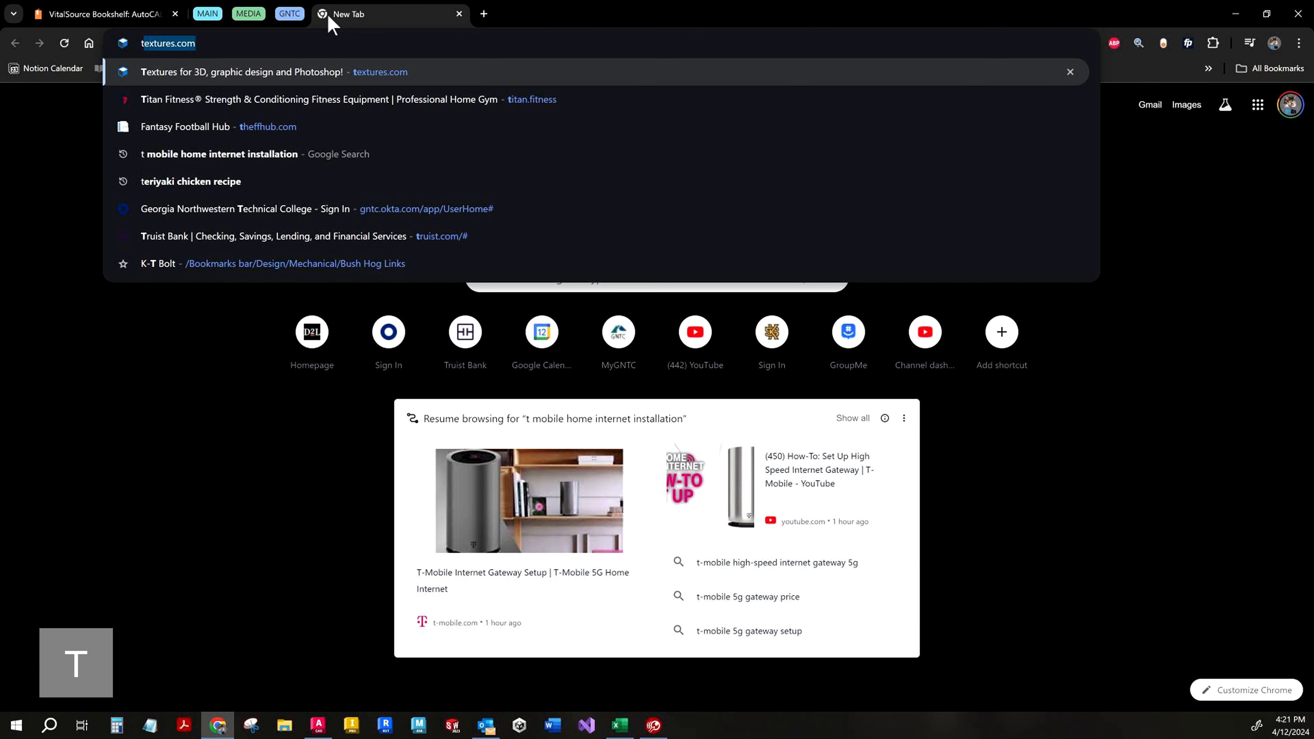
type("ee pipe fitting")
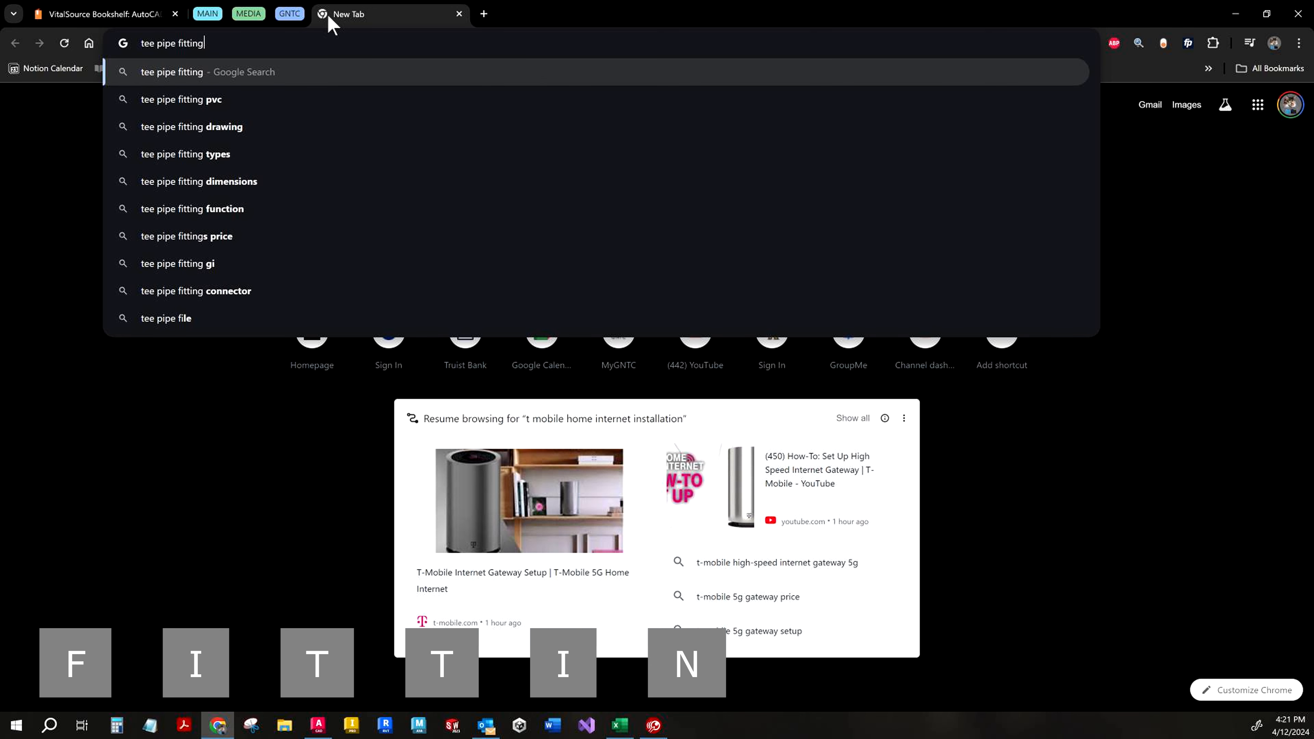
key("Return")
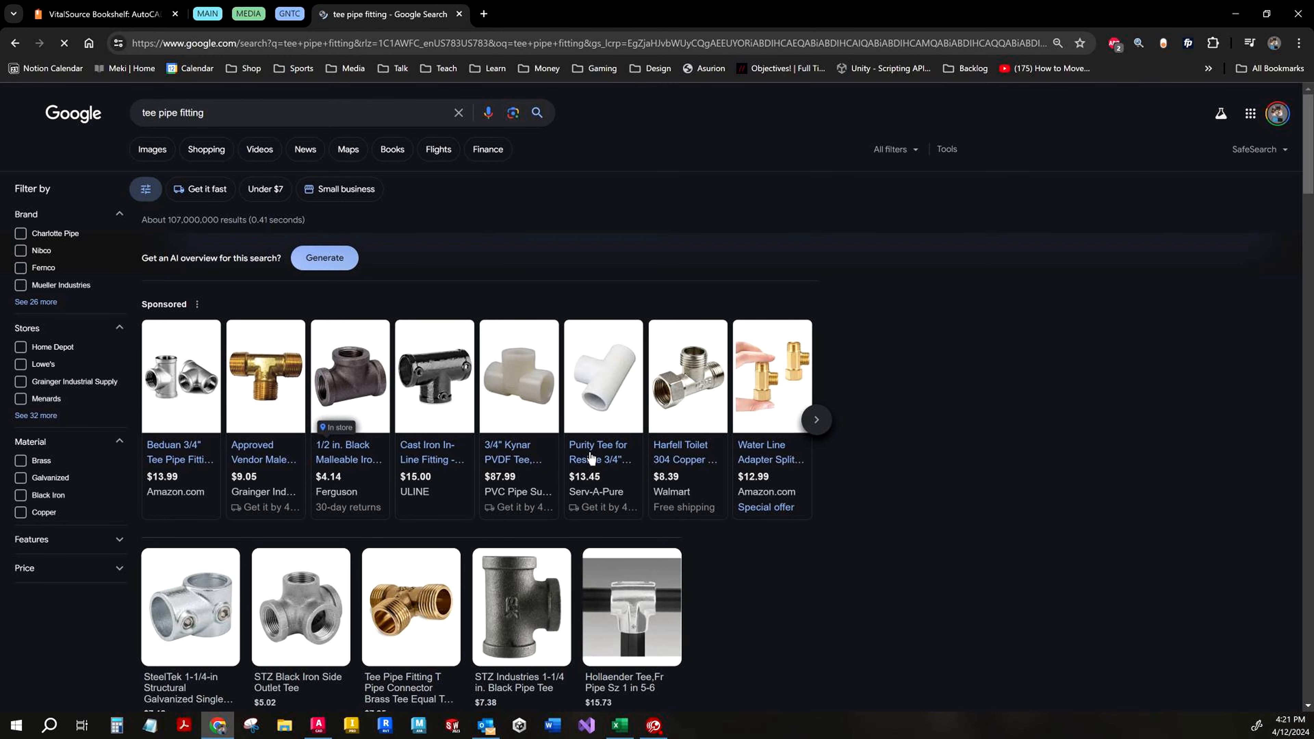
- Refine the web search to tee pipe fitting 6"
left_click(224, 113)
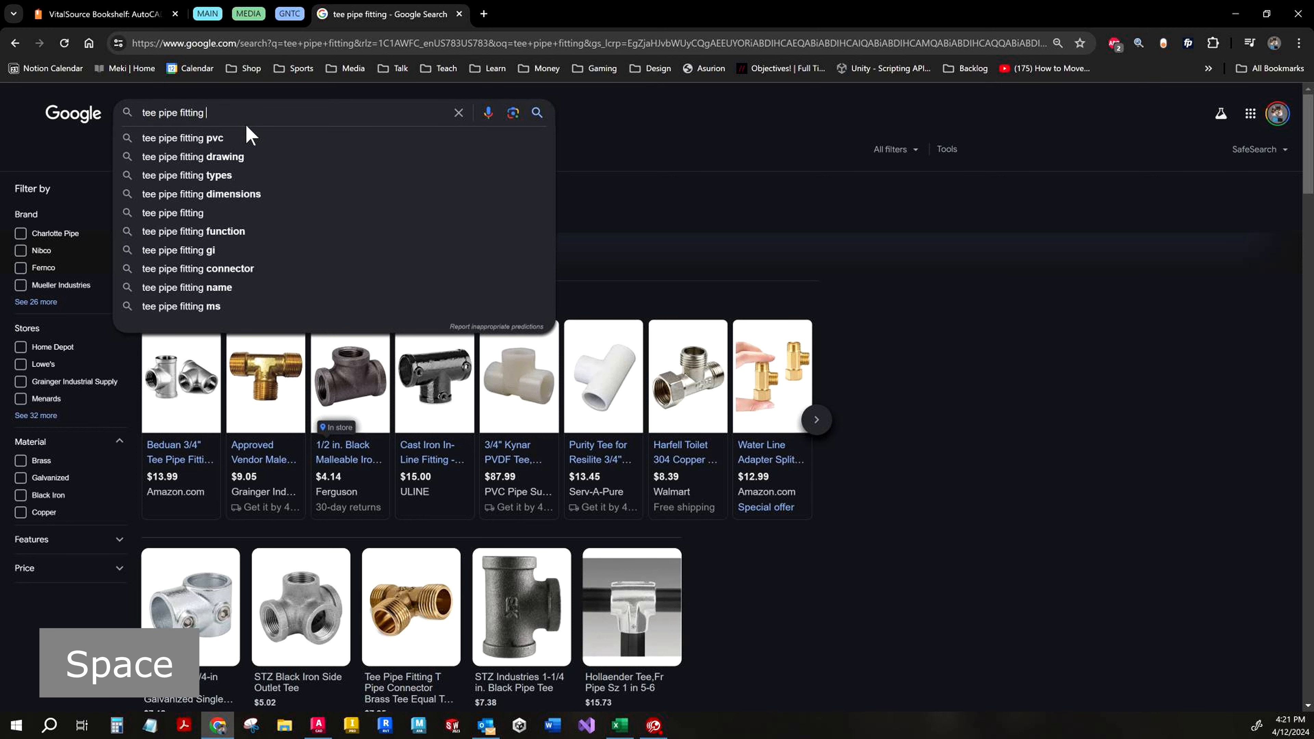
type("6")
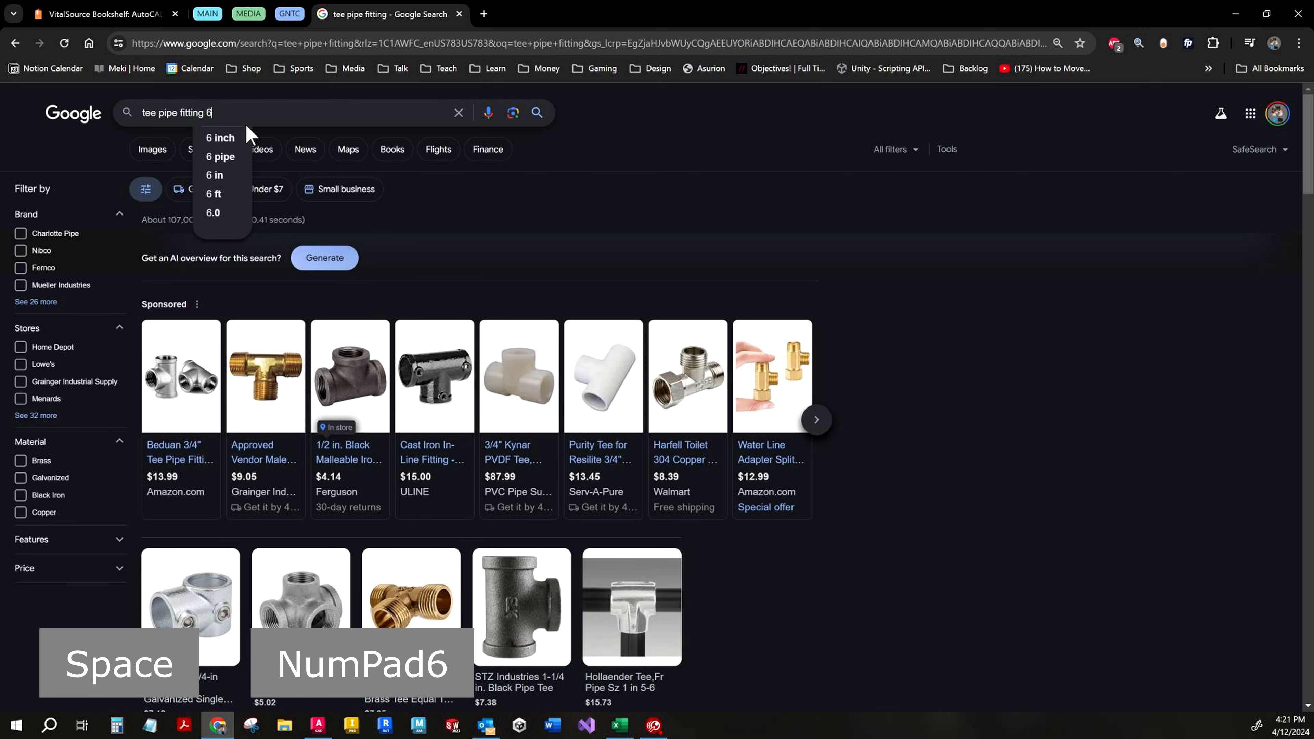
type("\"")
key("Return")
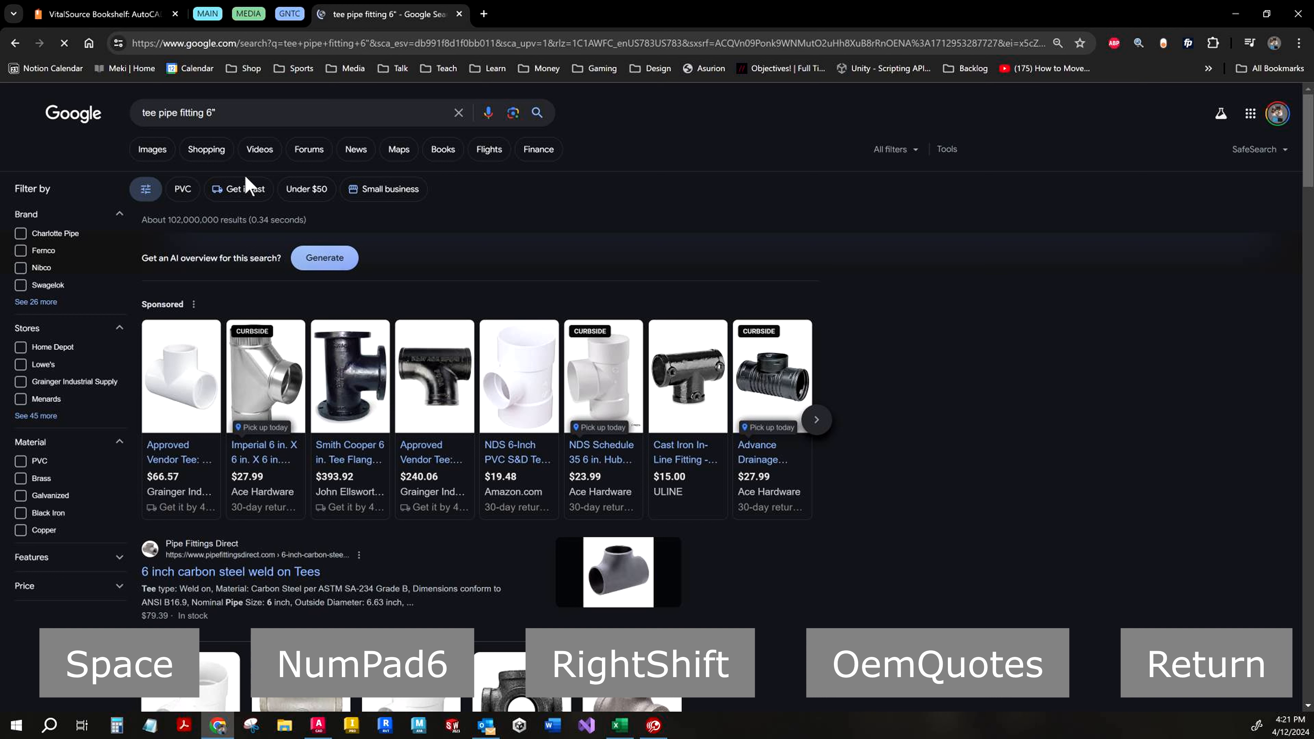
- Browse the image results and enlarge the Field Industries picture of the 6"X3" reducing tee
left_click(152, 149)
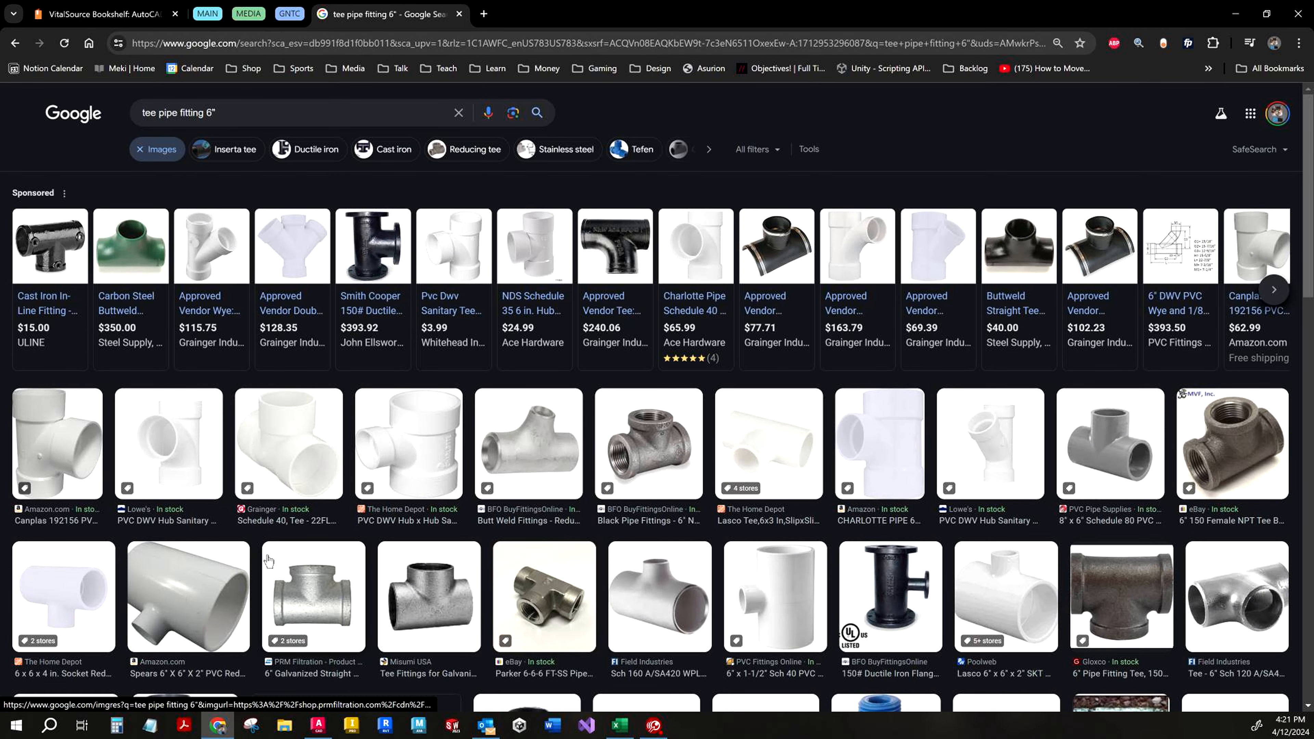
scroll(850, 629, "down", 2)
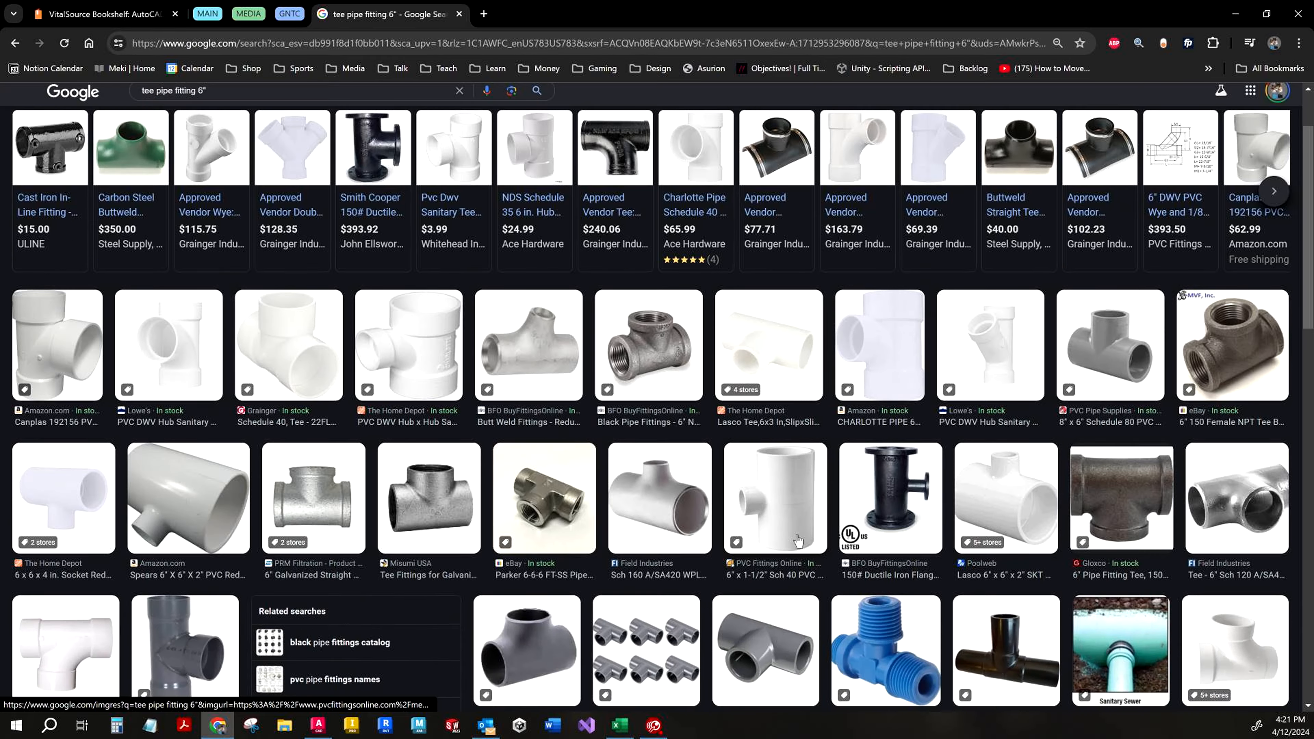
left_click(996, 441)
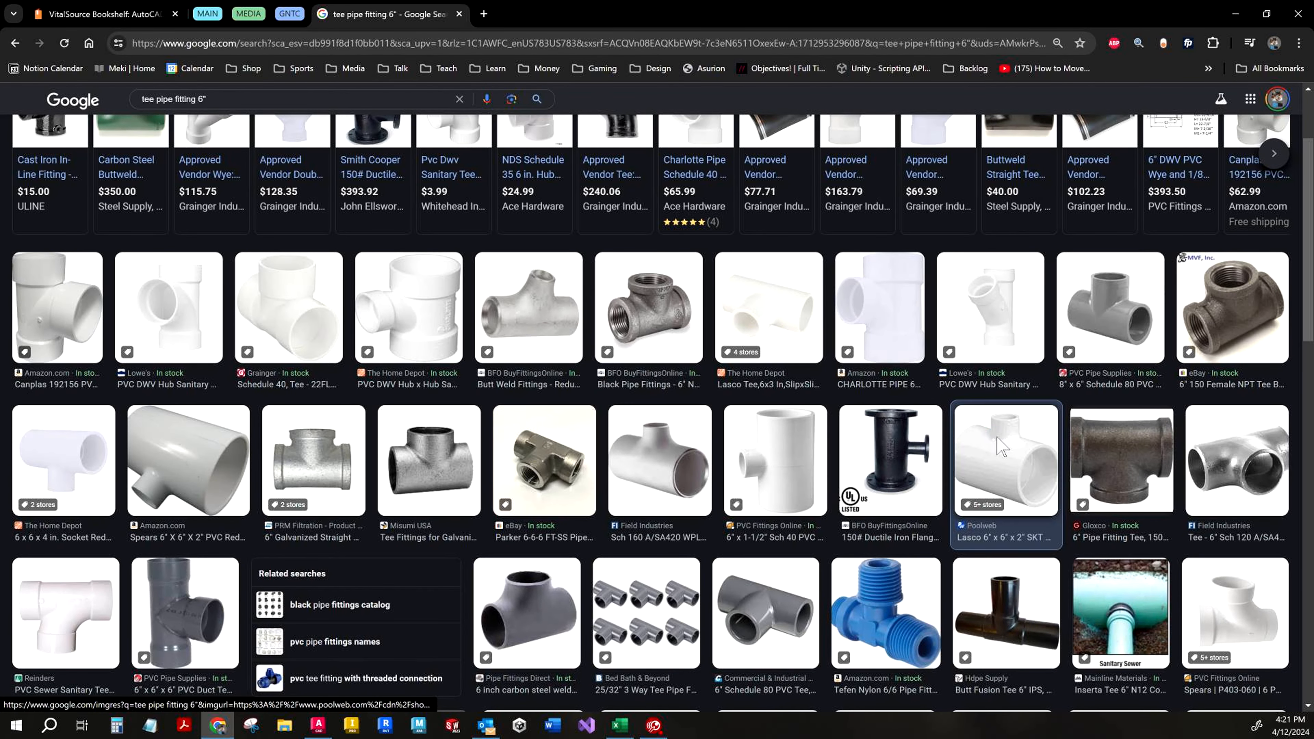
left_click(316, 625)
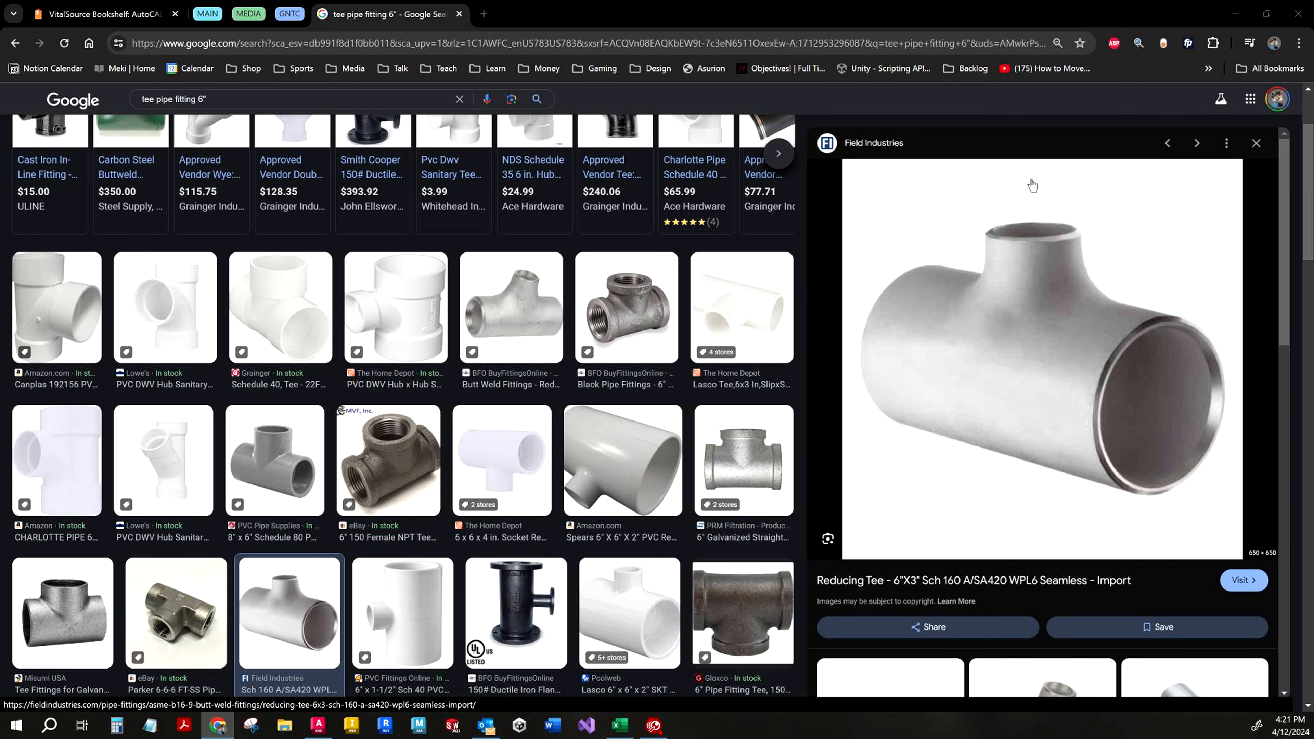
- Return to AutoCAD and set the new drawing's view to SE Isometric
key("alt+Tab")
left_click(711, 339)
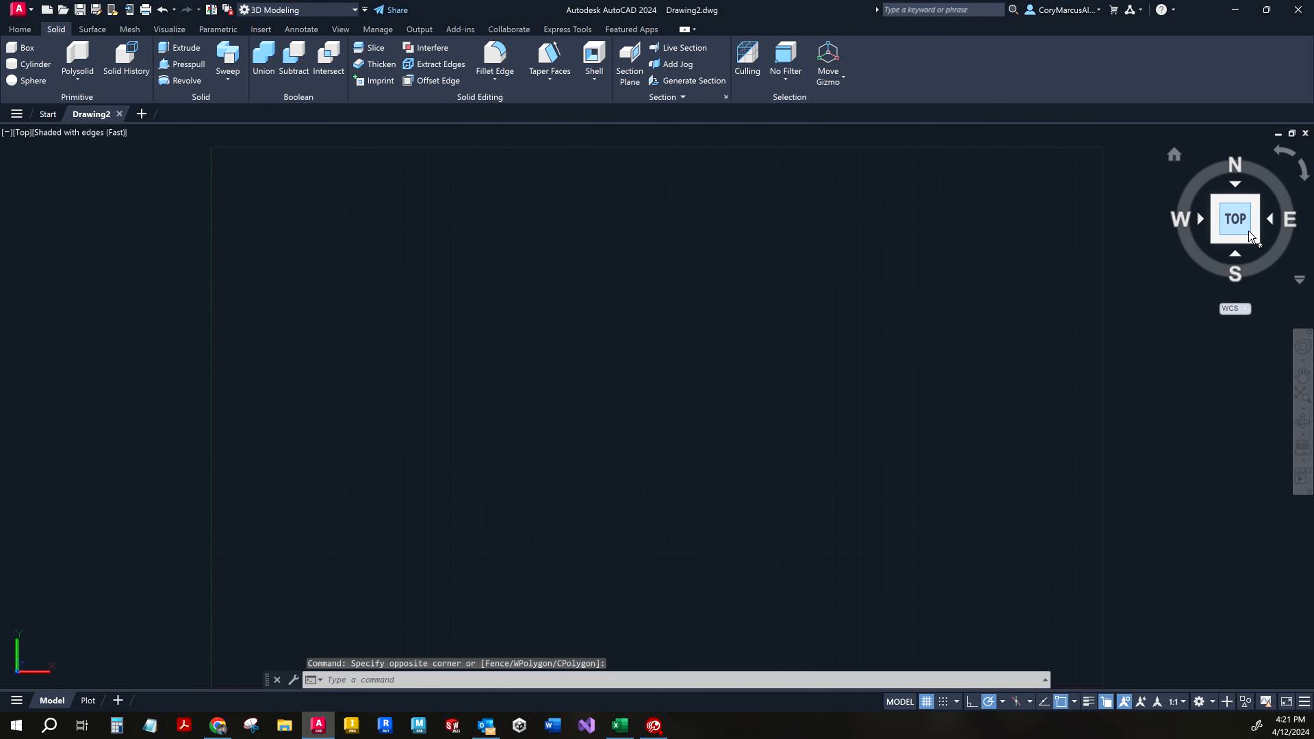
left_click(1258, 242)
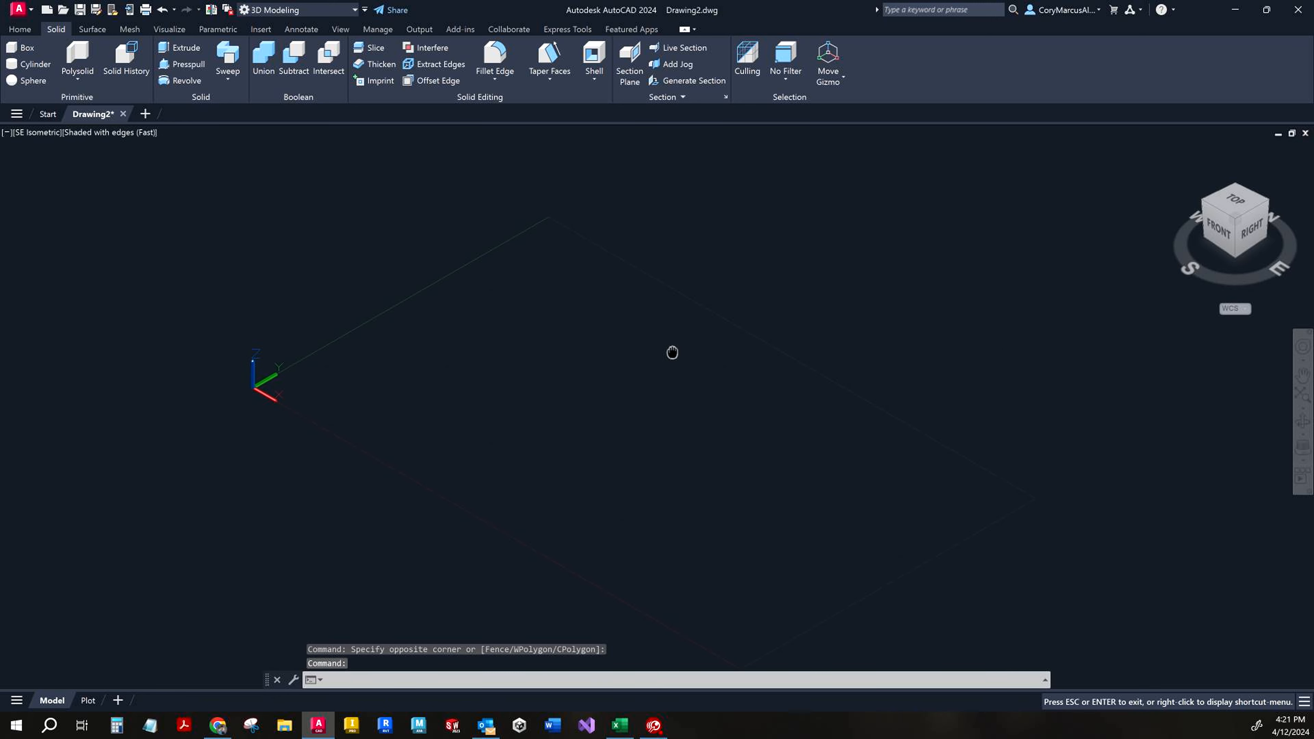
- Go back to the browser, close the image search tab and examine the tee fitting's dimensions in the textbook problem
key("alt+Tab")
key("alt+Tab")
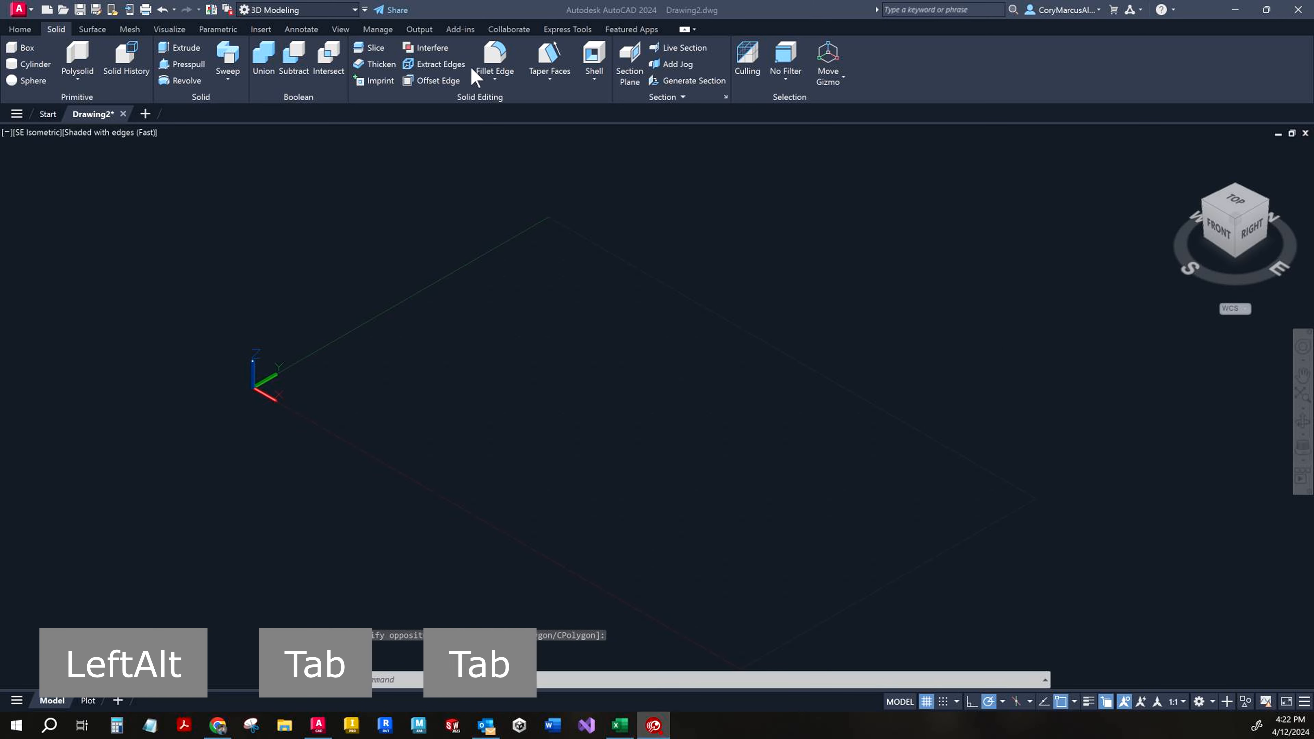
key("alt+Tab")
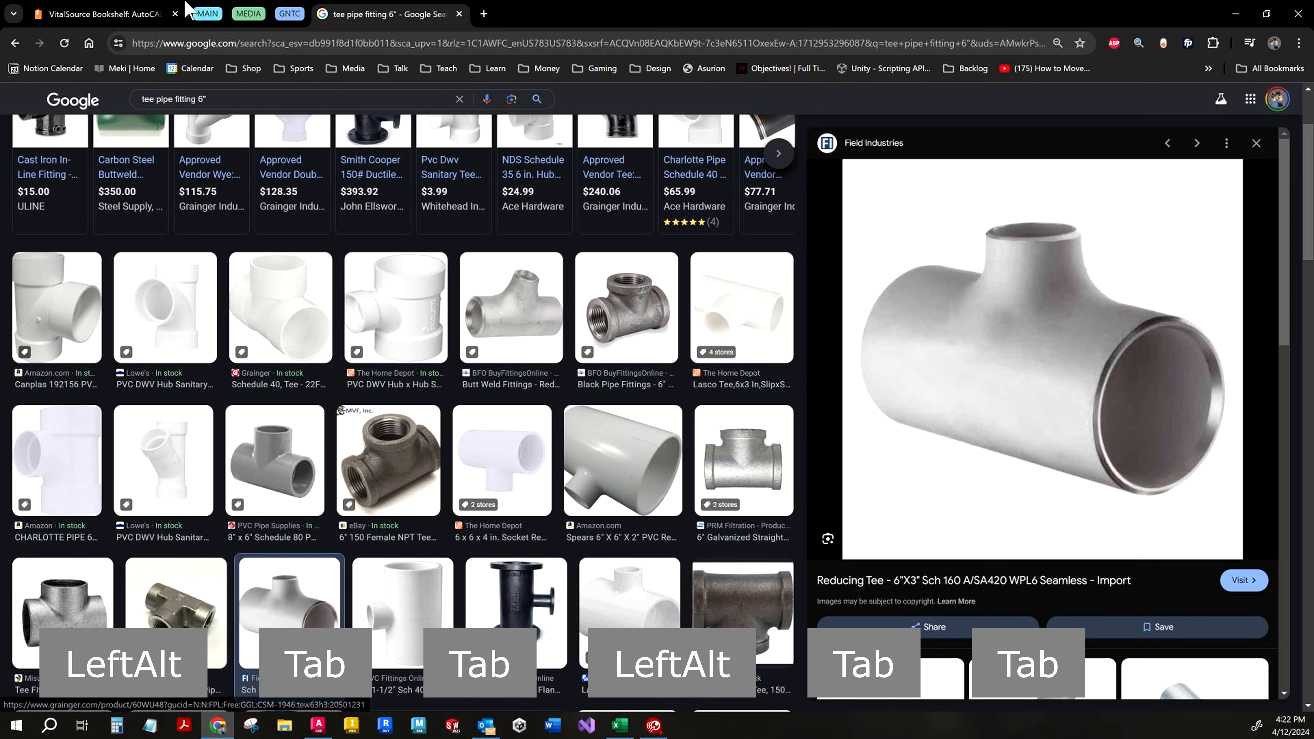
left_click(104, 14)
left_click(460, 14)
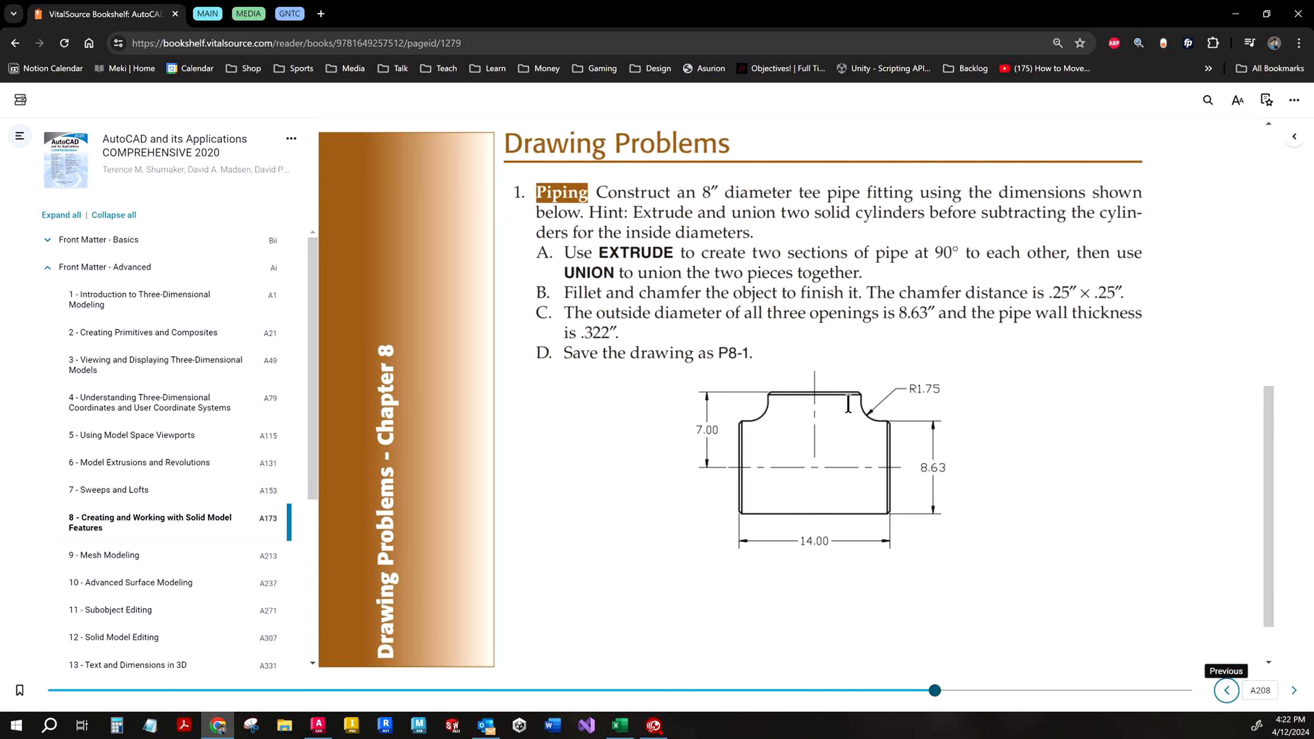
- Switch to AutoCAD and start a line at the origin, 0,0
key("alt+Tab")
key("alt+Tab")
key("Tab")
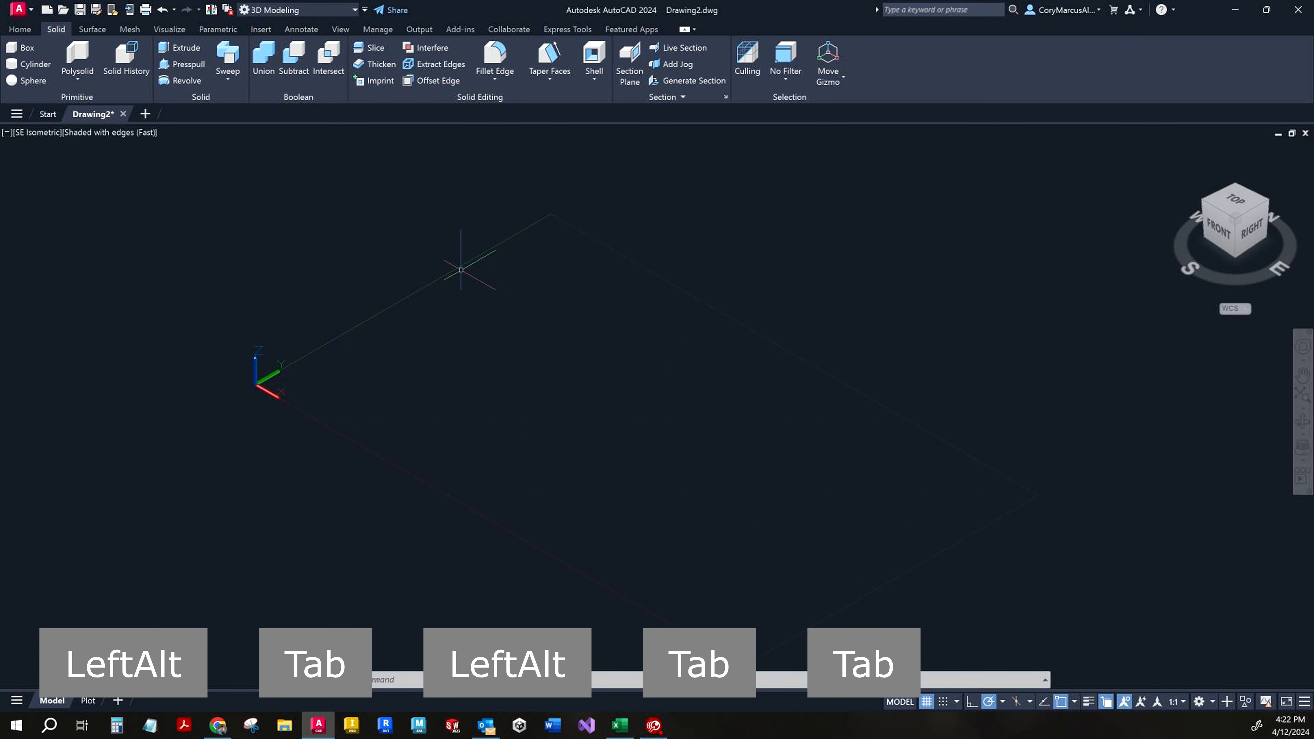
left_click(26, 30)
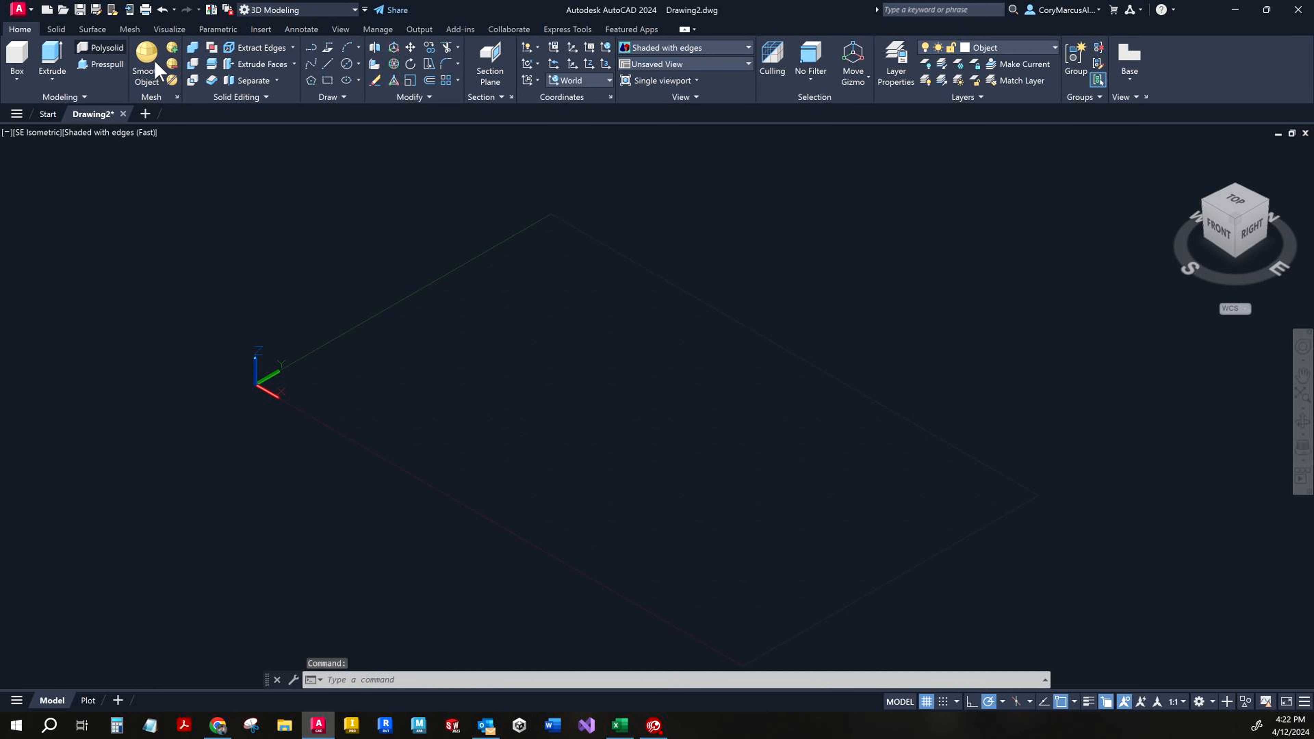
left_click(324, 64)
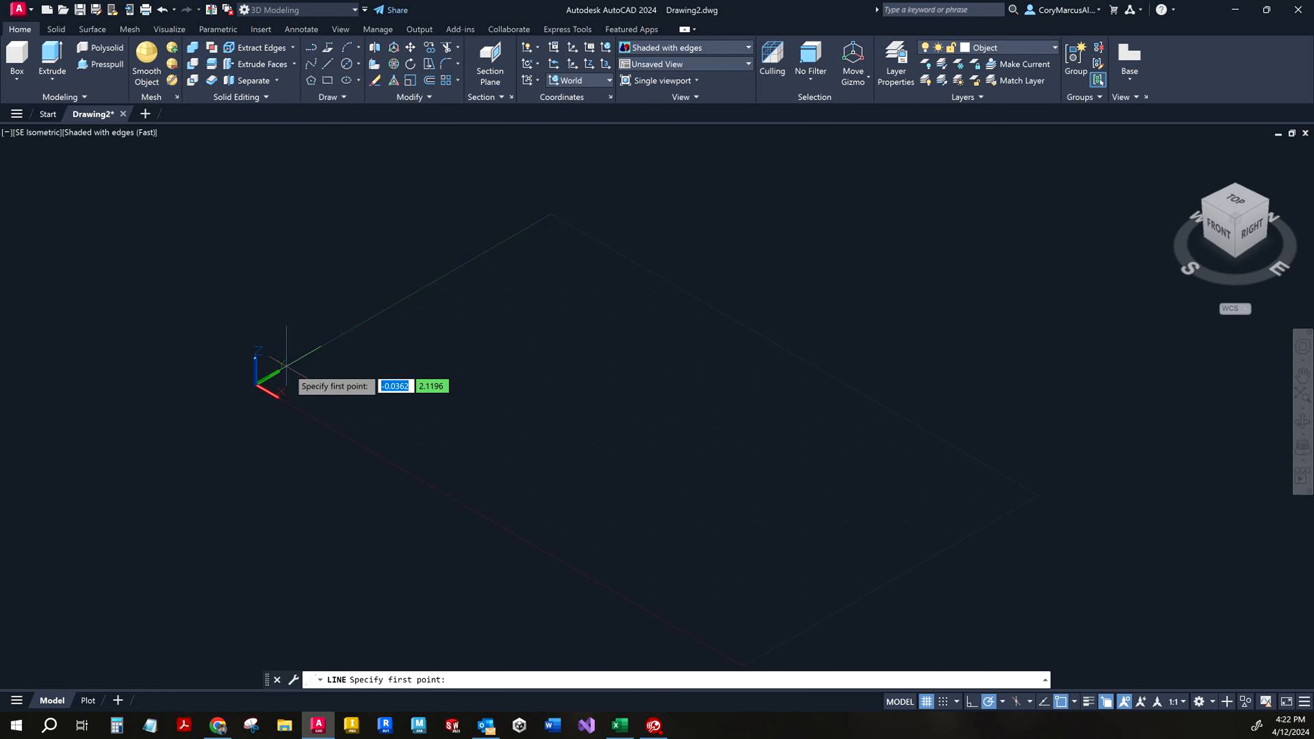
middle_click_drag(378, 409, 448, 444)
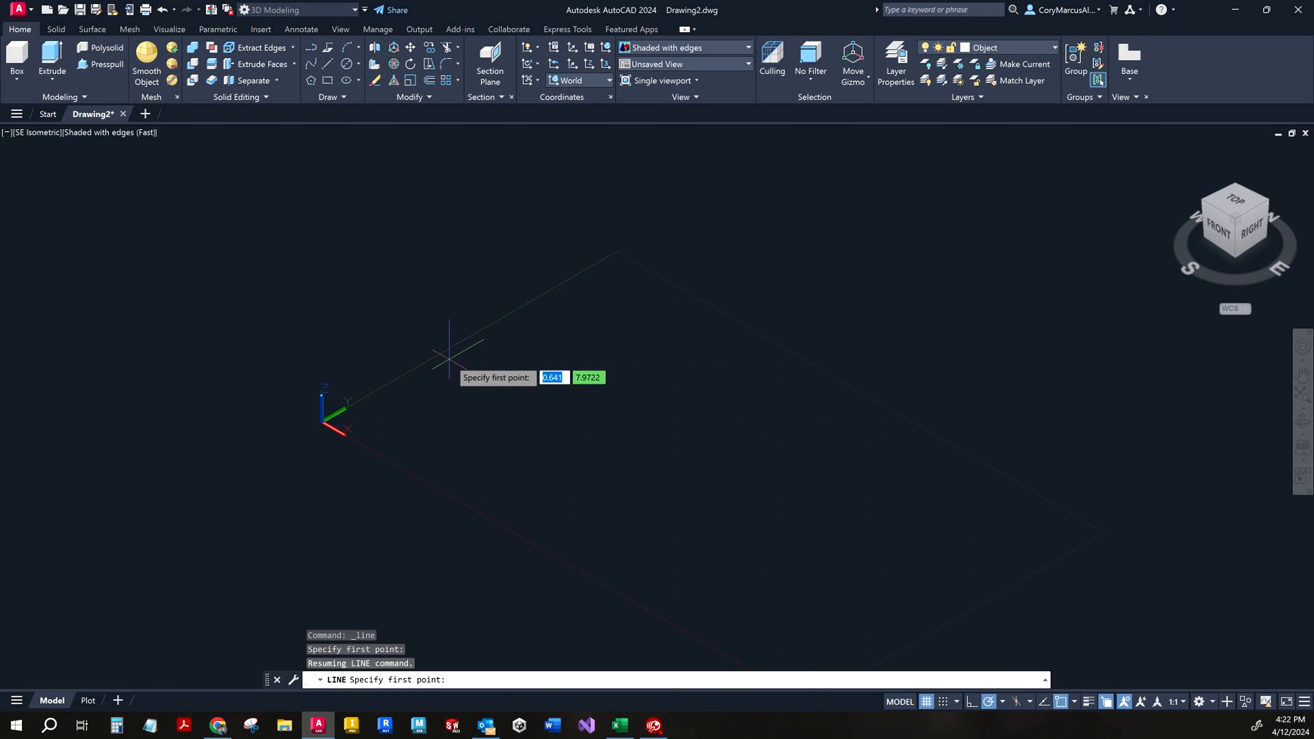
type("0,0")
key("Return")
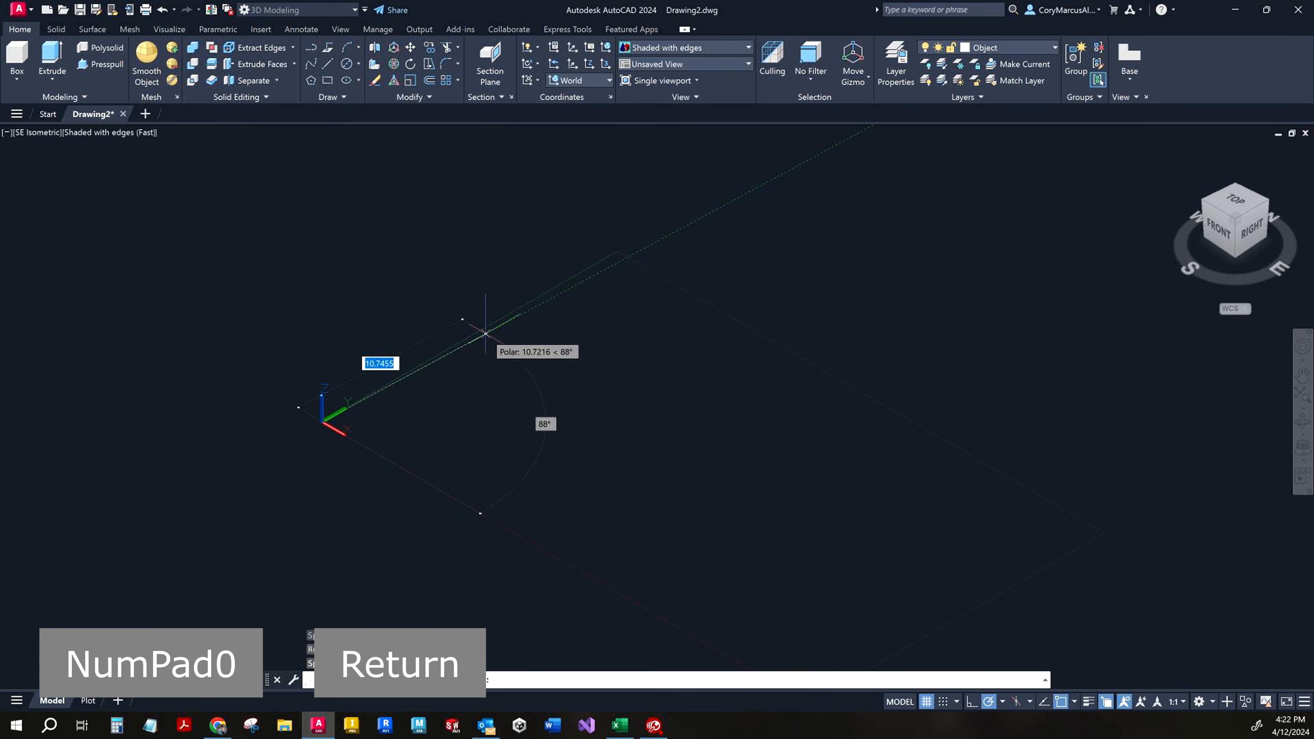
- Turn on Ortho mode, check the fitting's overall length in the textbook, and finish the line 14 units long along the Y axis
left_click(972, 703)
key("alt+Tab")
key("alt+Tab")
key("alt+Tab")
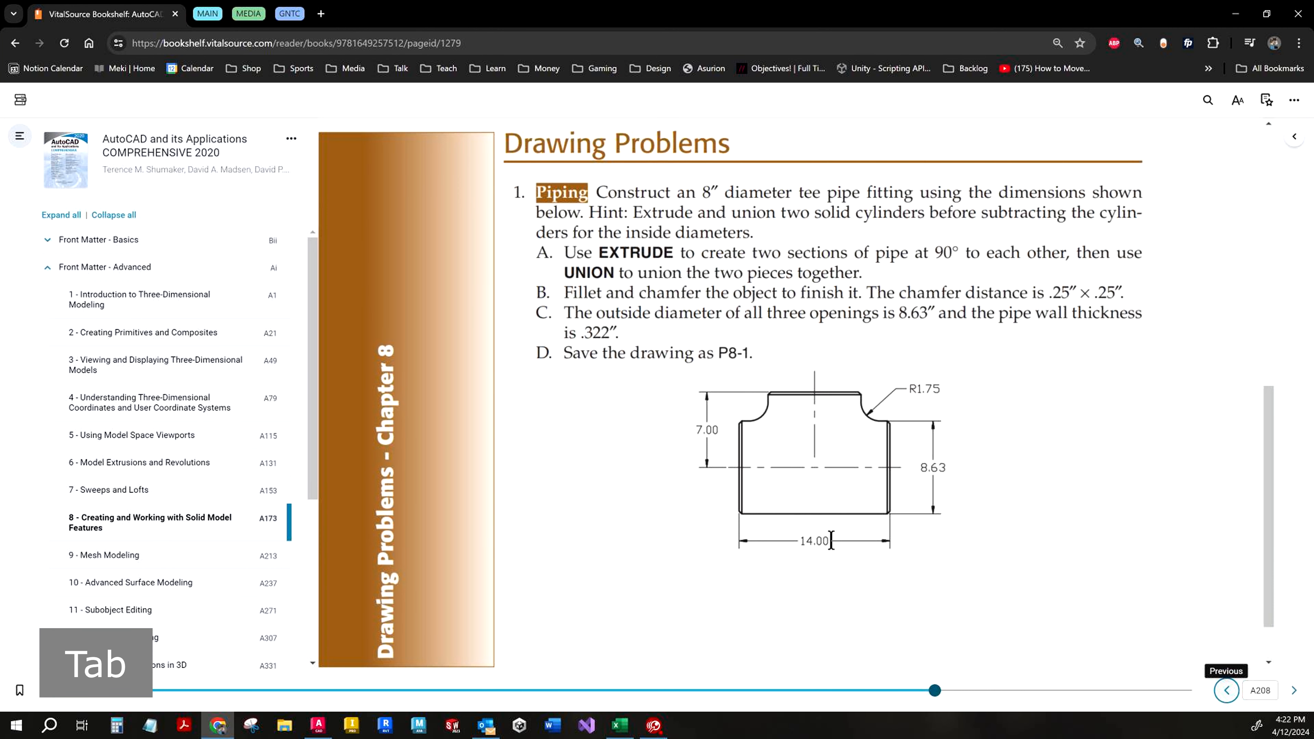
key("alt+Tab")
key("Tab")
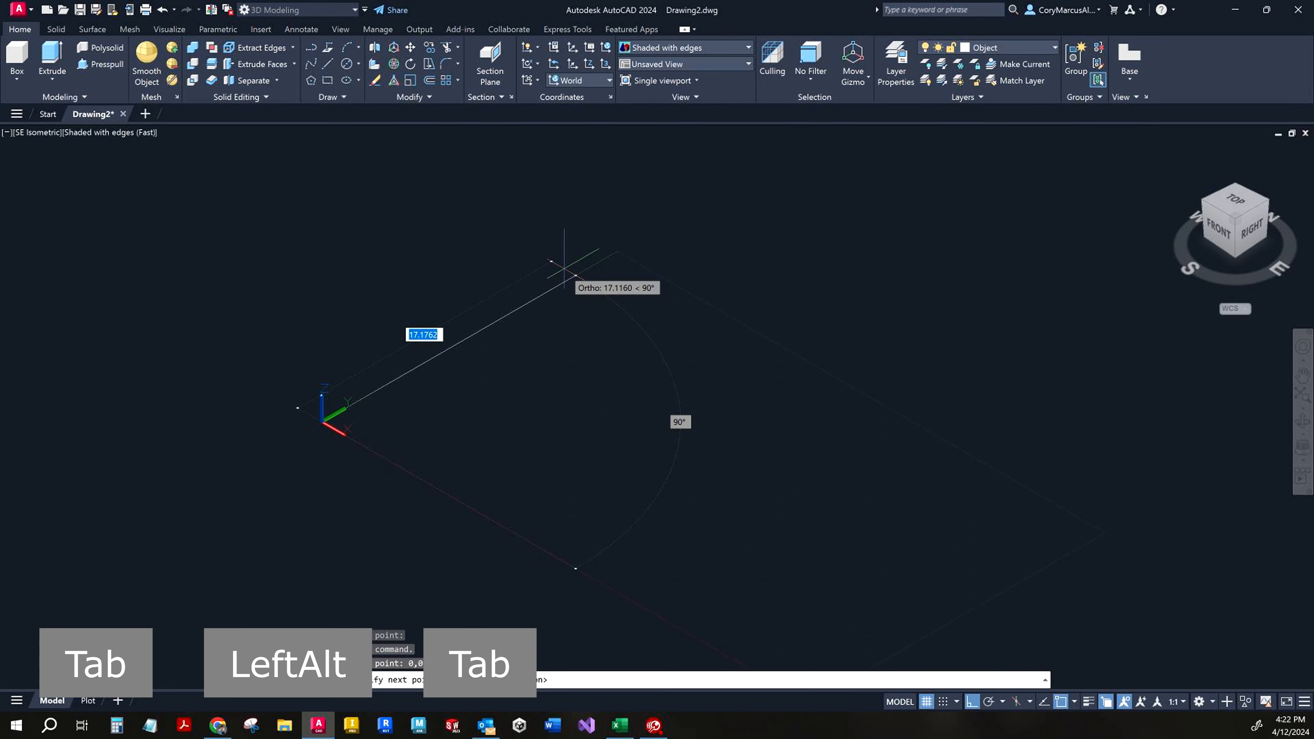
type("14")
key("Return")
key("Escape")
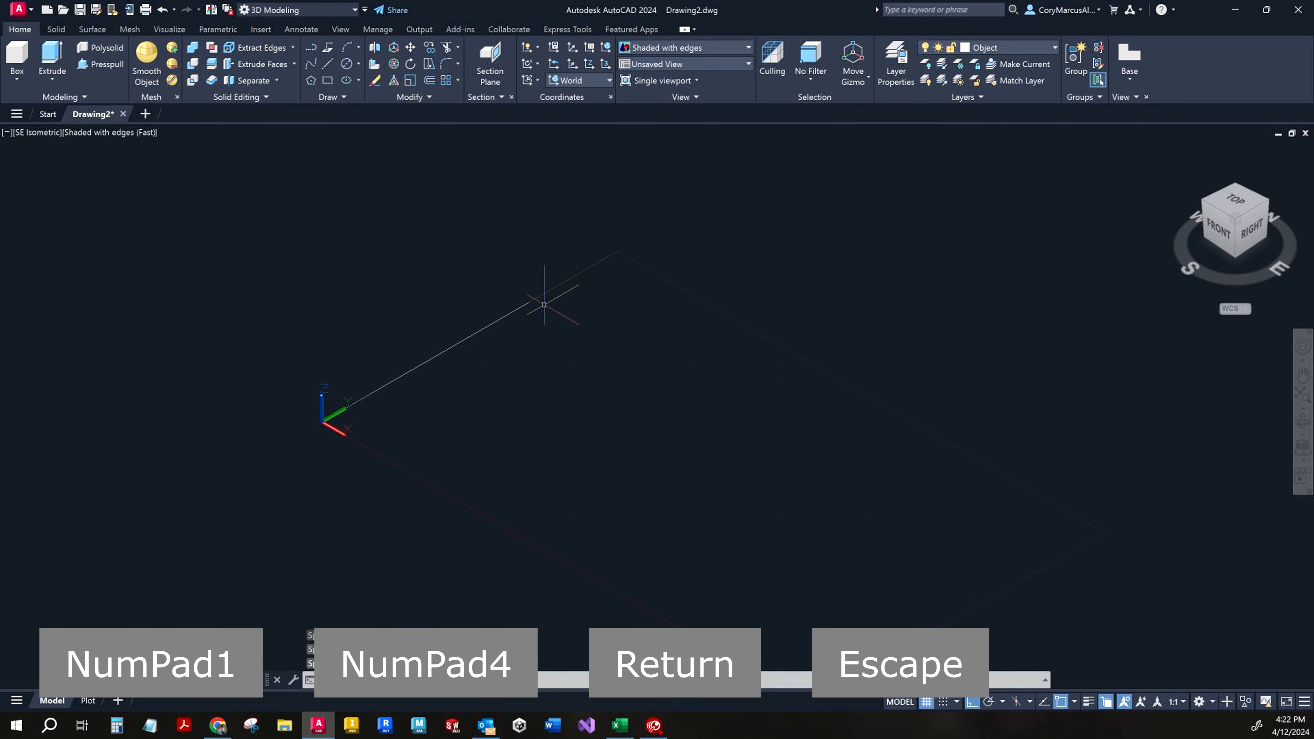
- Check the branch height in the textbook, then draw a 7-unit line straight up in Z from the midpoint of the 14-unit line
key("alt+Tab")
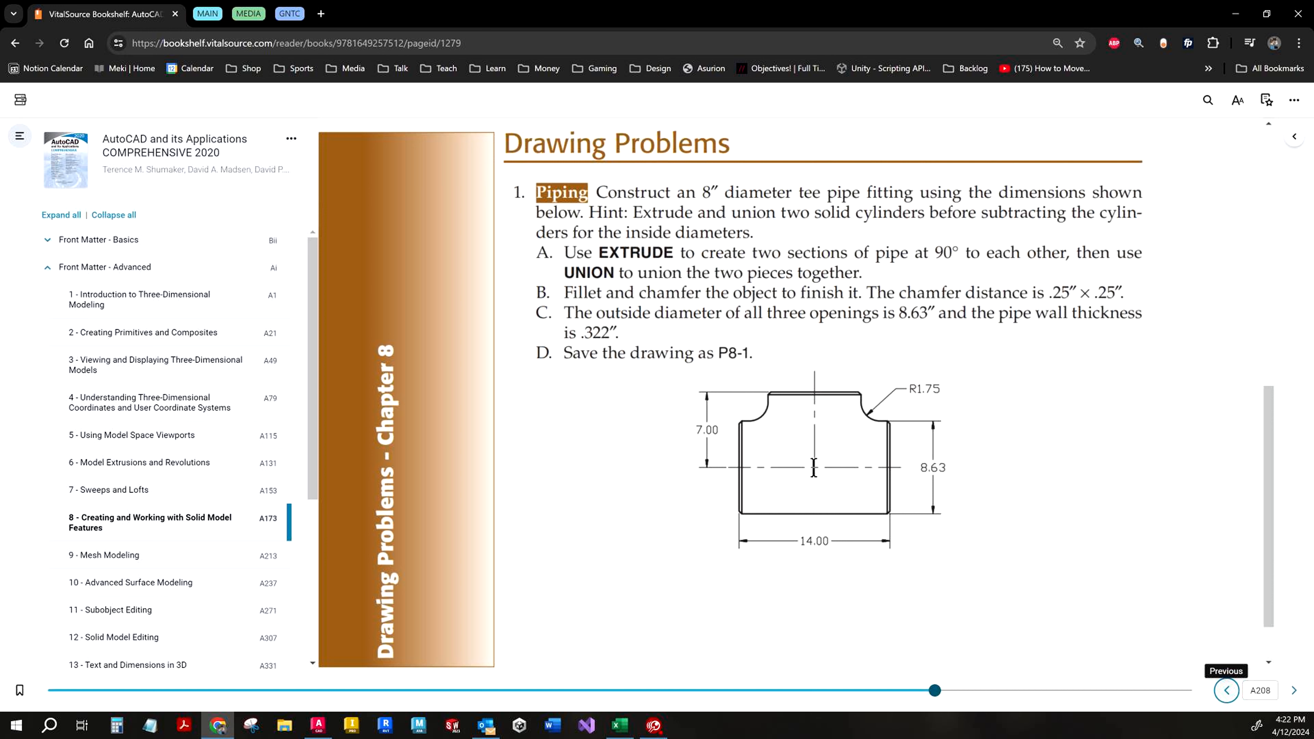
key("alt+Tab")
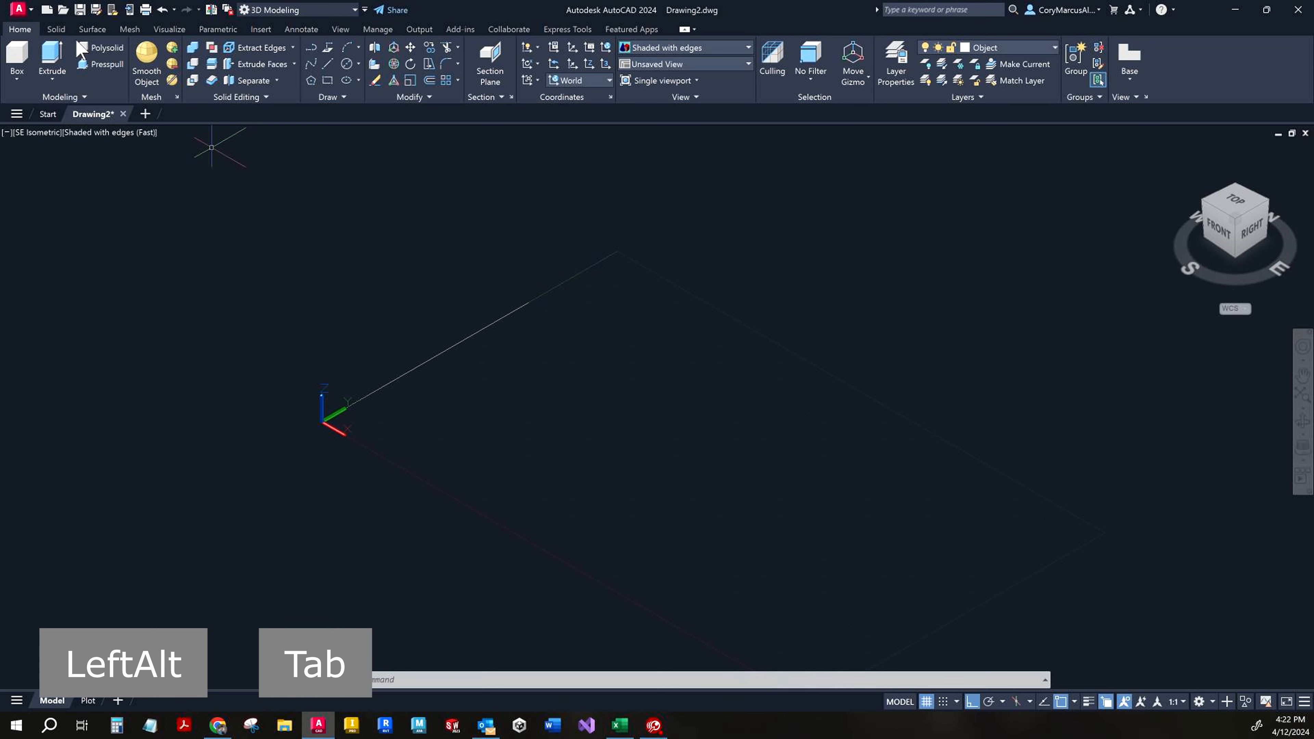
left_click(329, 63)
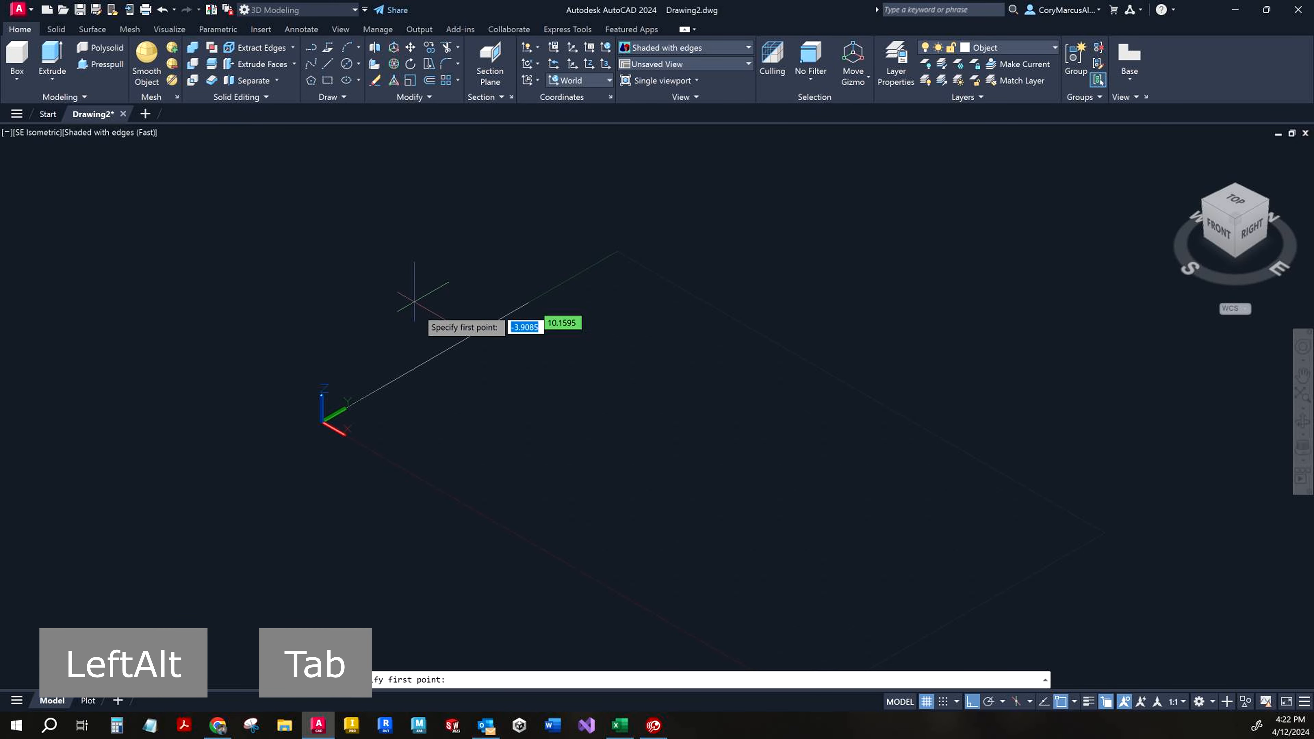
left_click(424, 361)
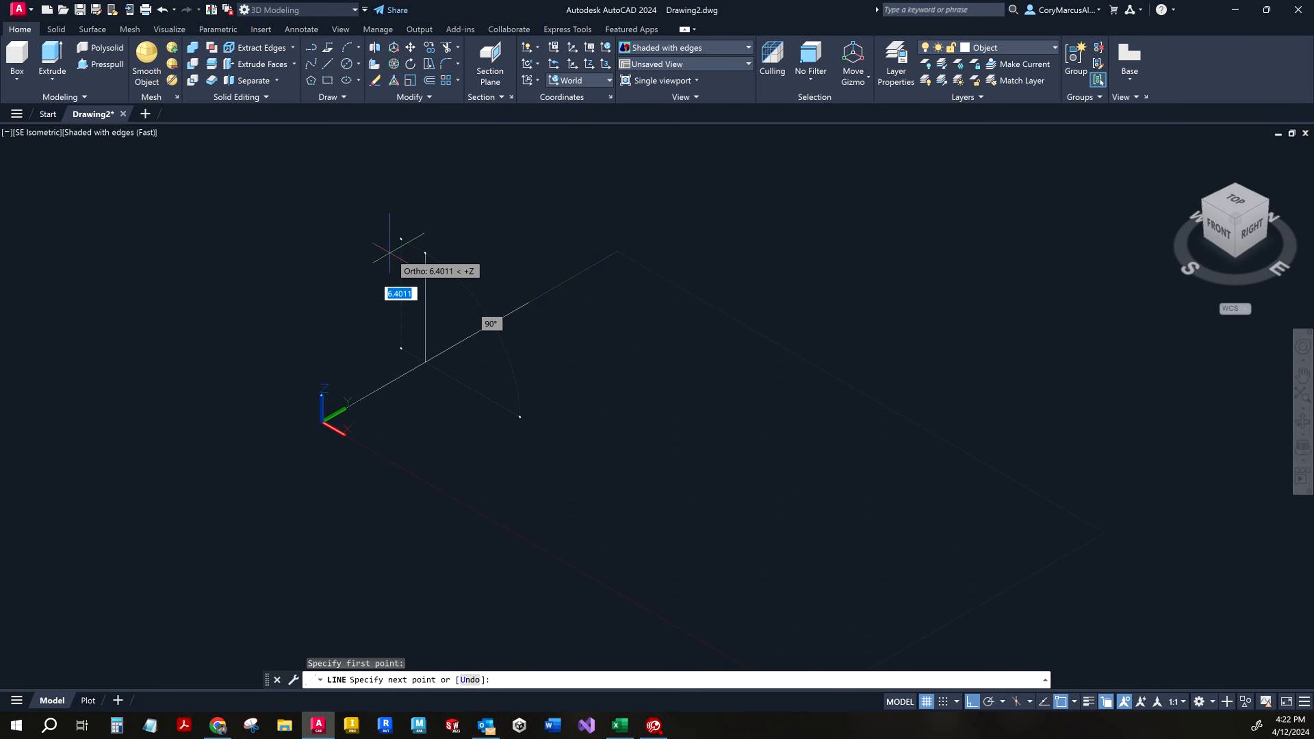
type("7")
key("Return")
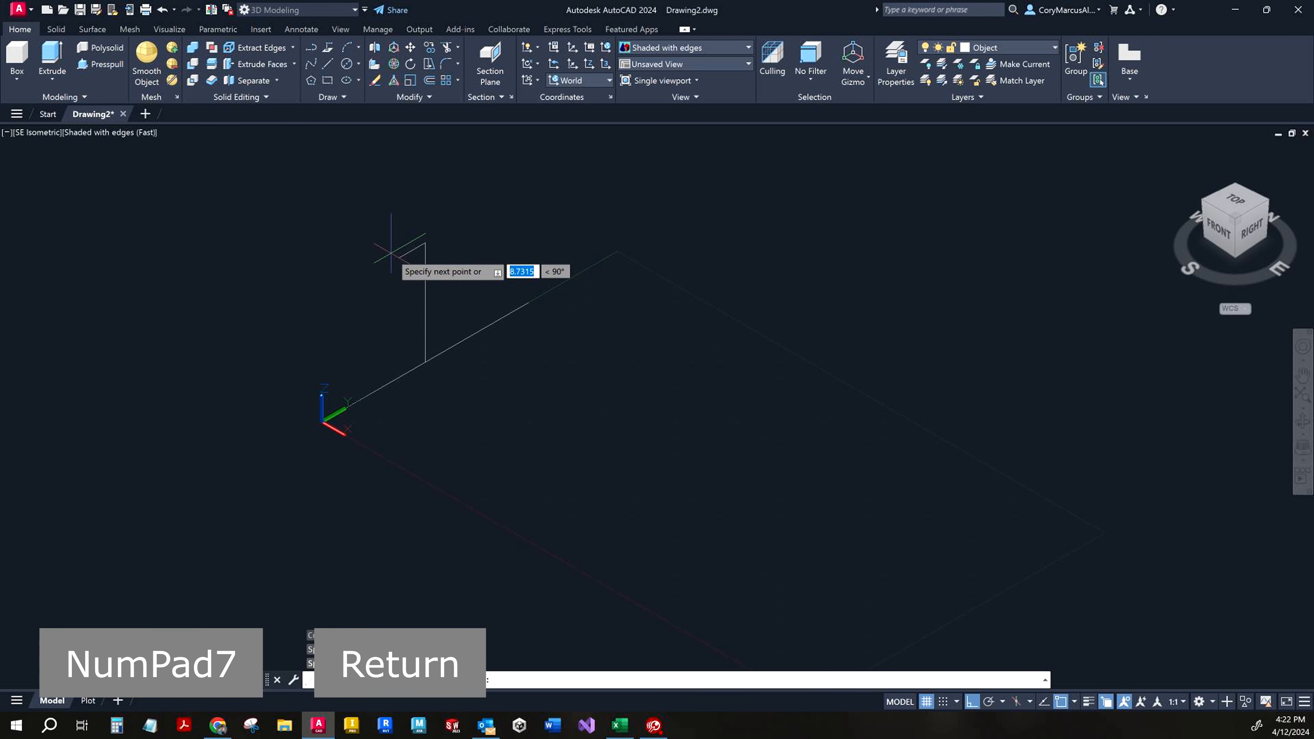
key("Escape")
middle_click_drag(497, 357, 598, 419)
scroll(570, 390, "up", 2)
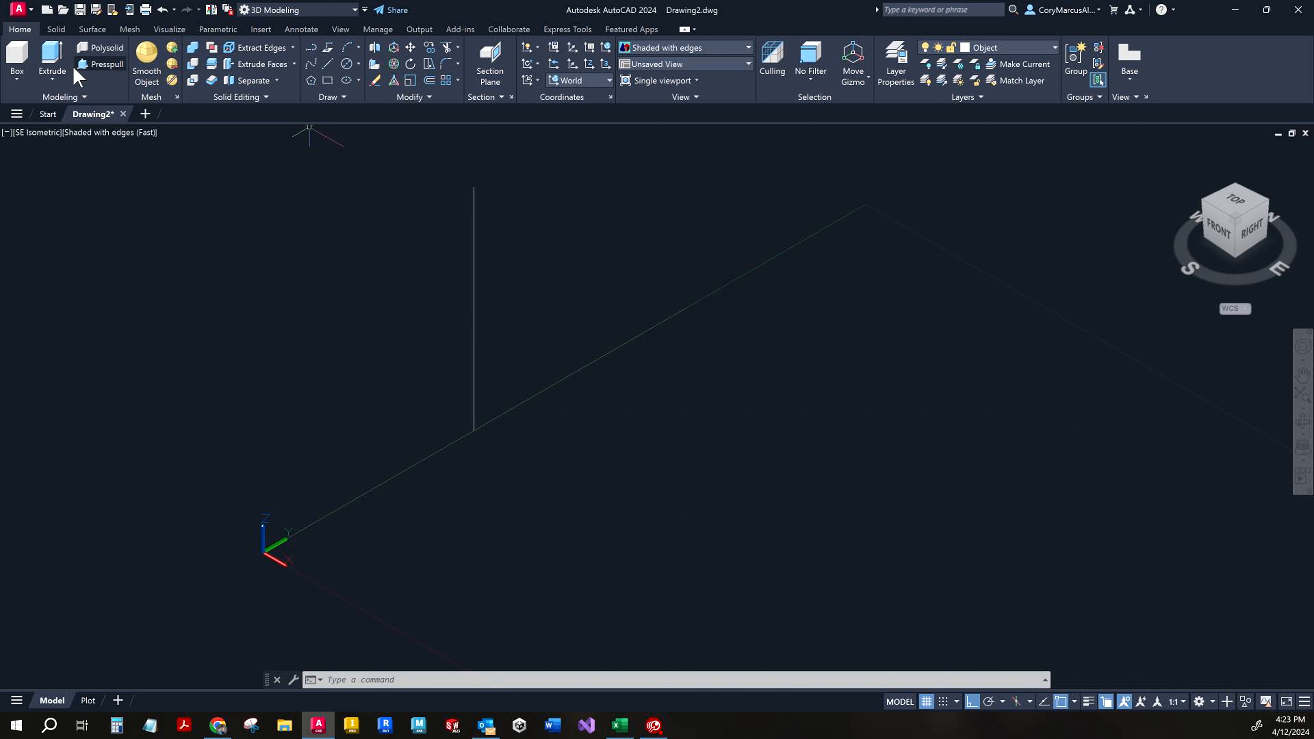
- Leave the circle command that was started and switch the coordinate system from World to Front
left_click(347, 64)
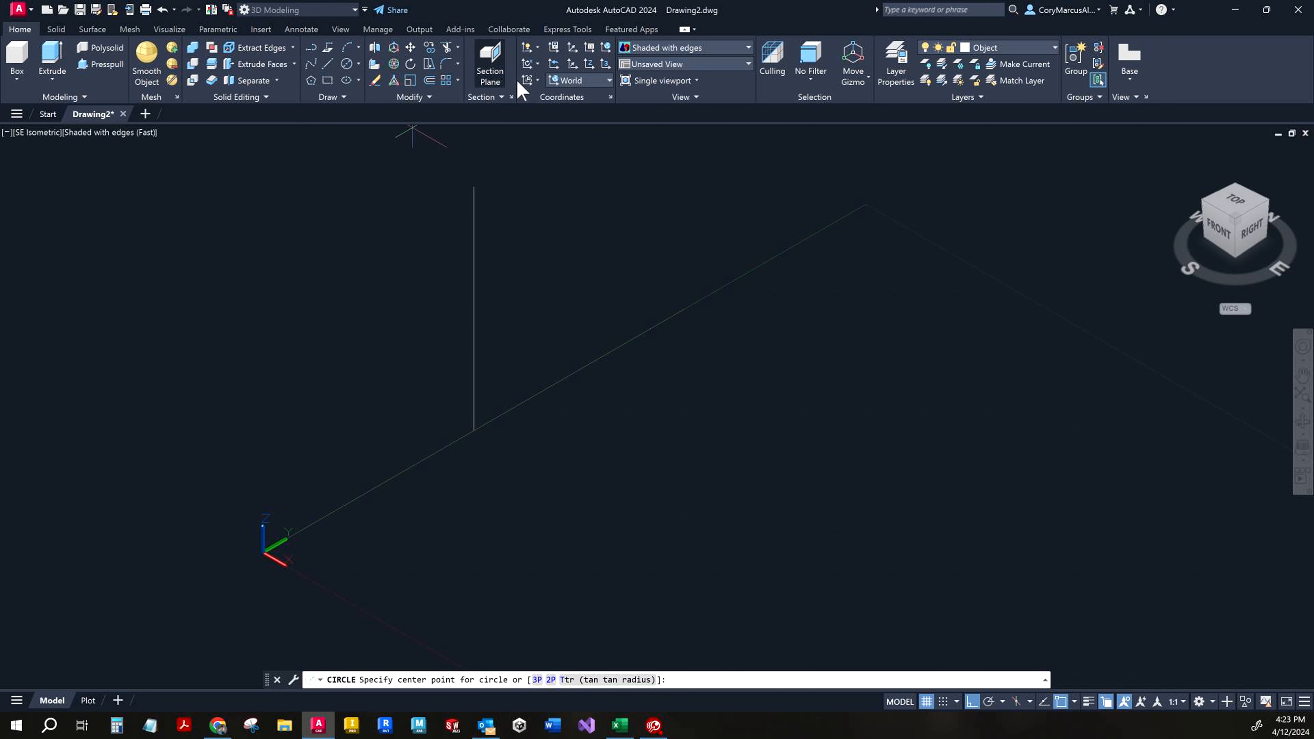
key("Escape")
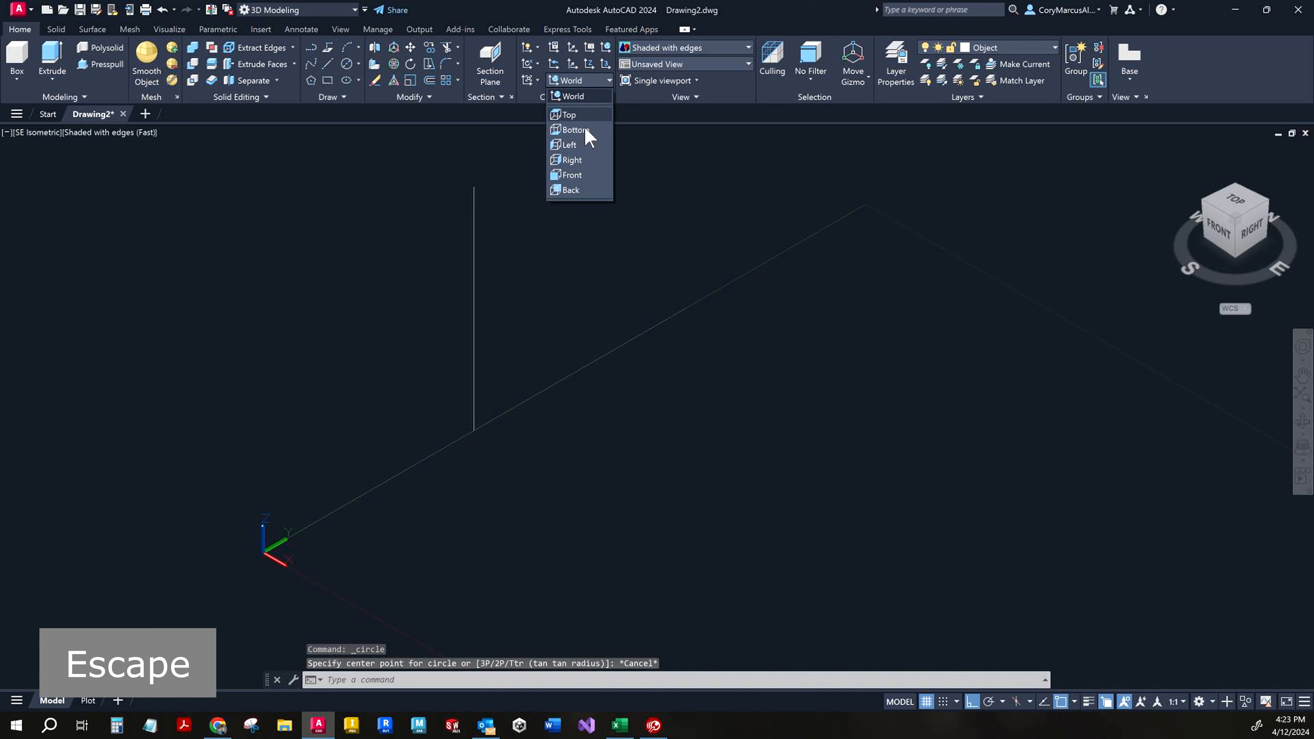
left_click(572, 176)
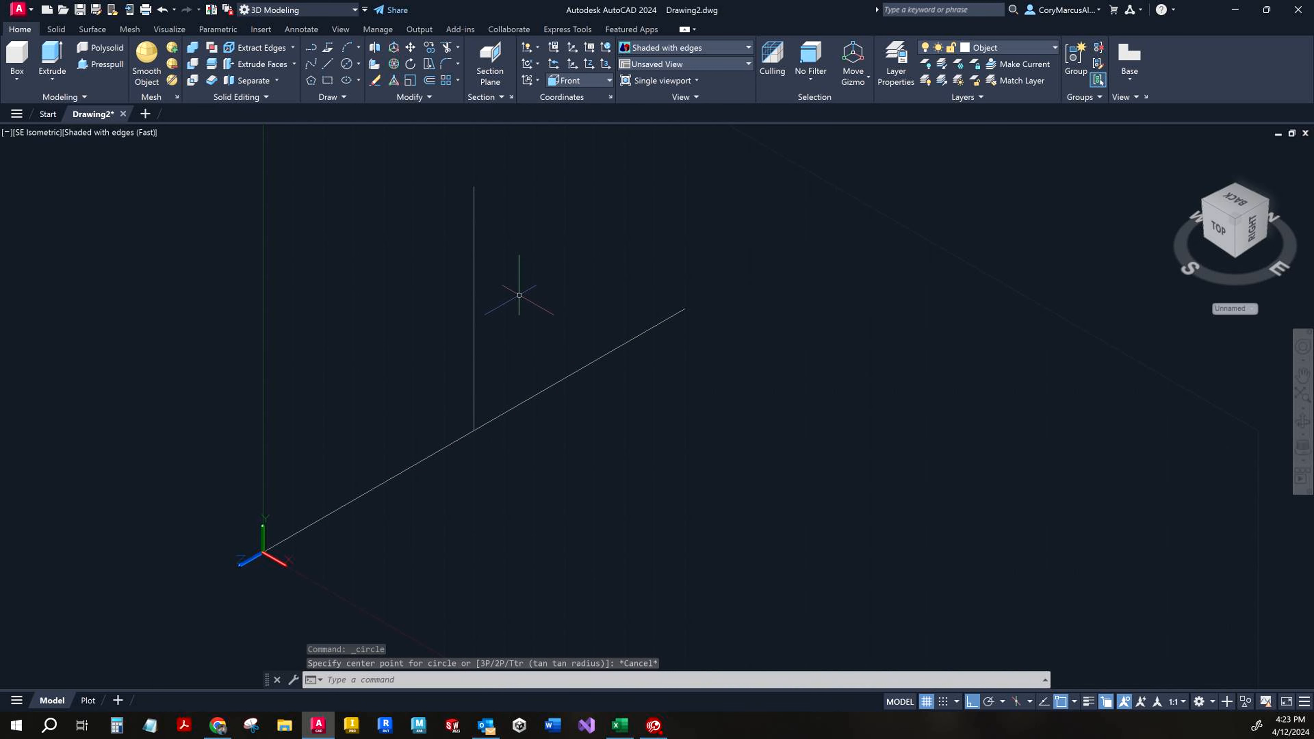
- Check the outside diameter in the textbook and draw a circle of diameter 8.63 centered on the origin
scroll(357, 458, "up", 2)
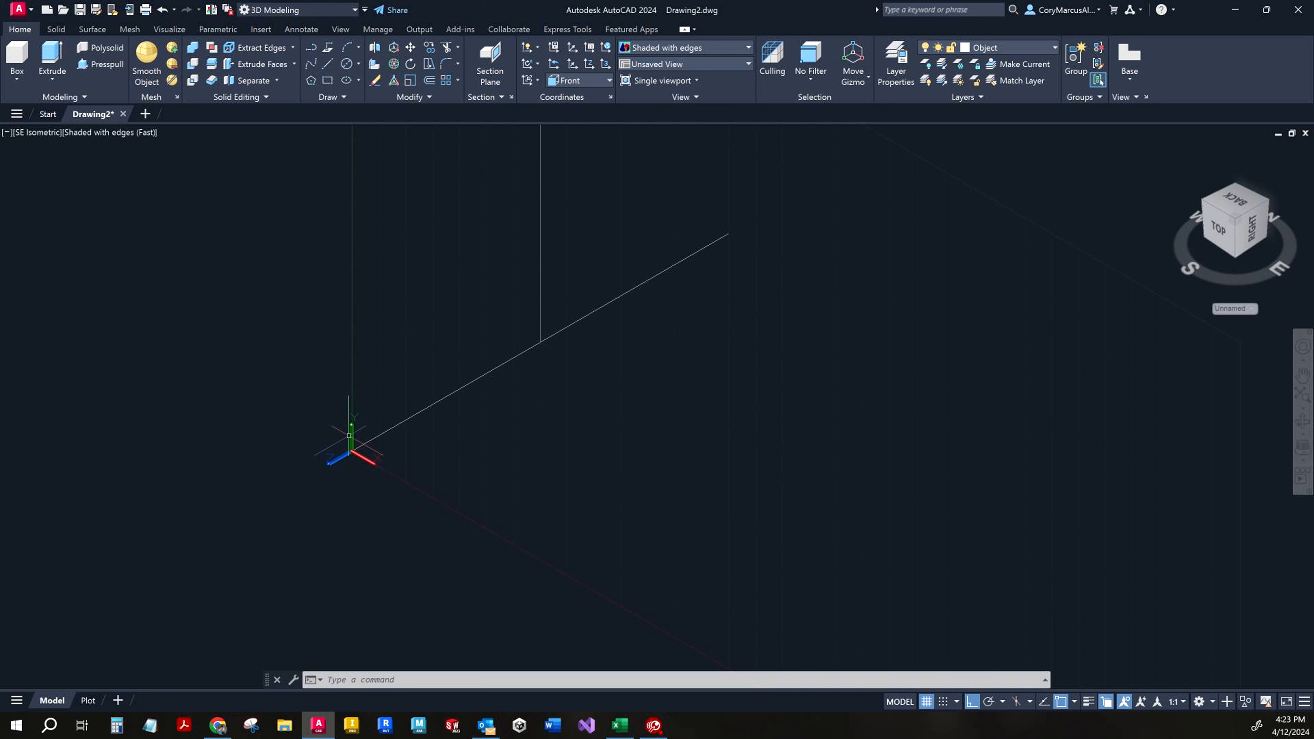
left_click(346, 63)
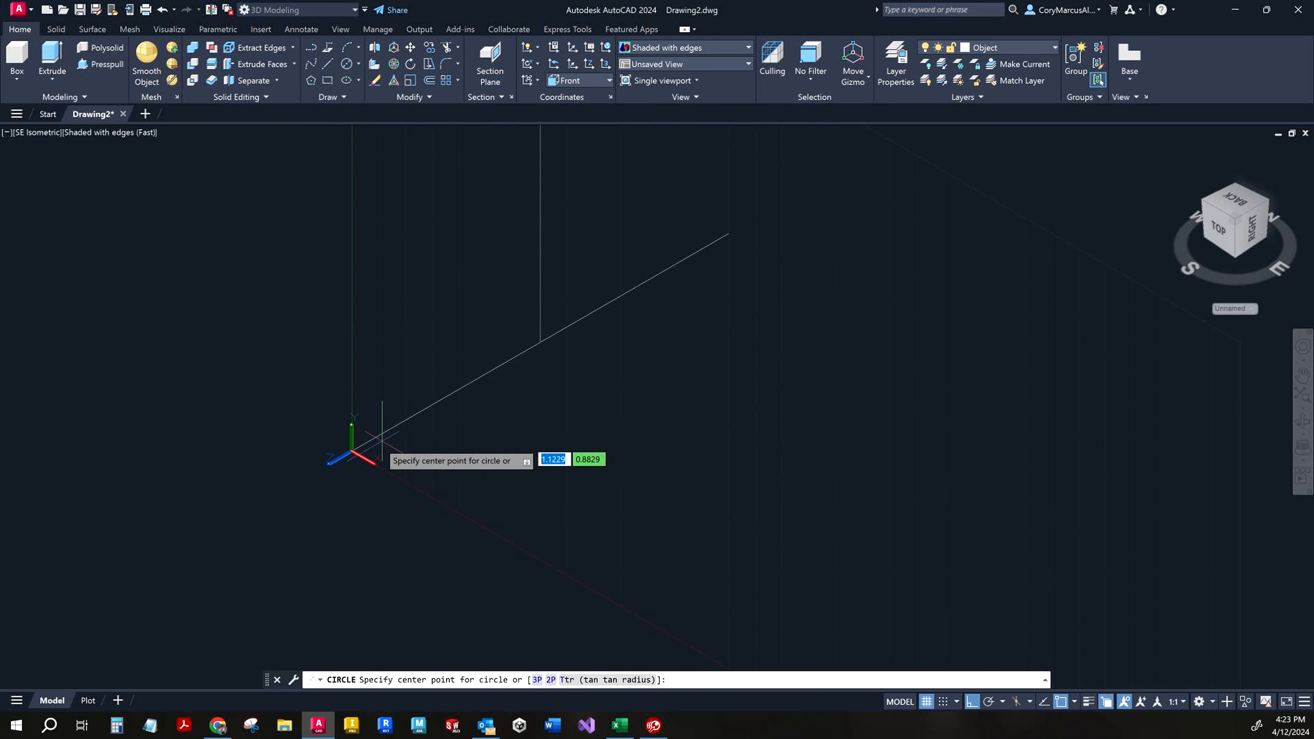
left_click(352, 450)
key("alt+Tab")
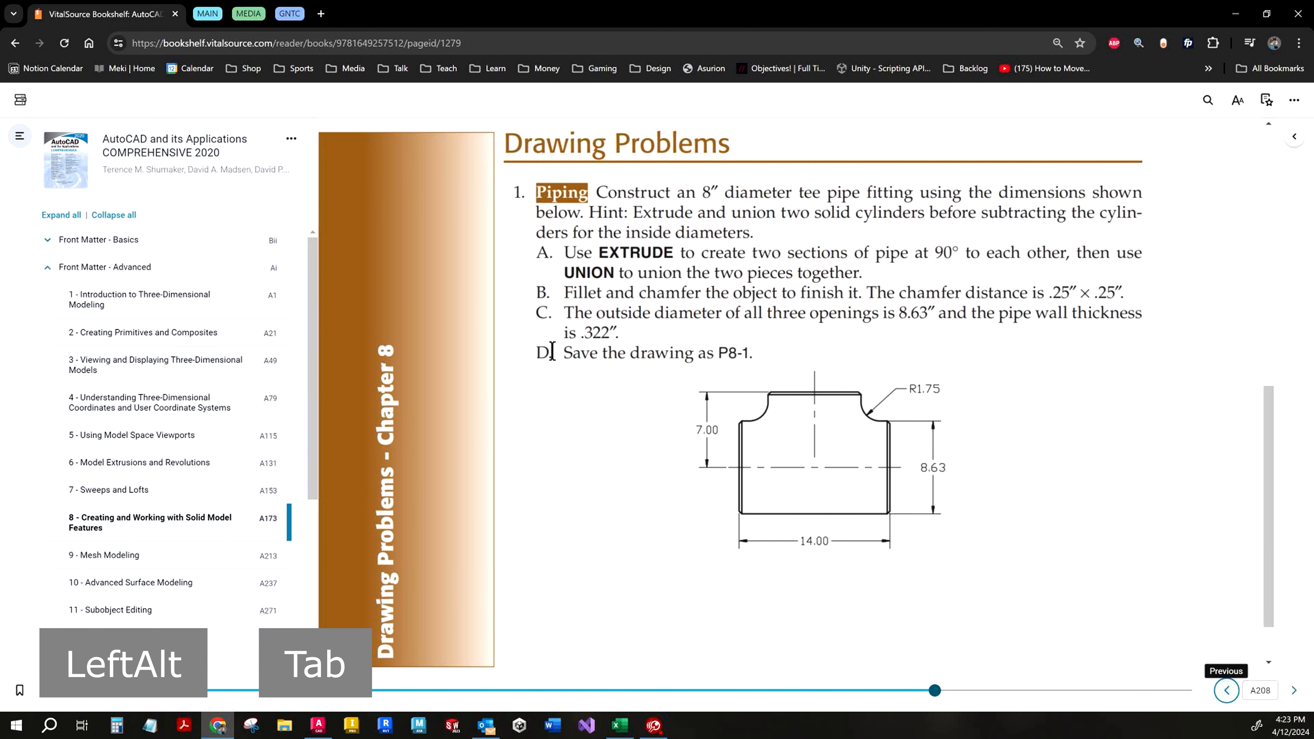
key("alt+Tab")
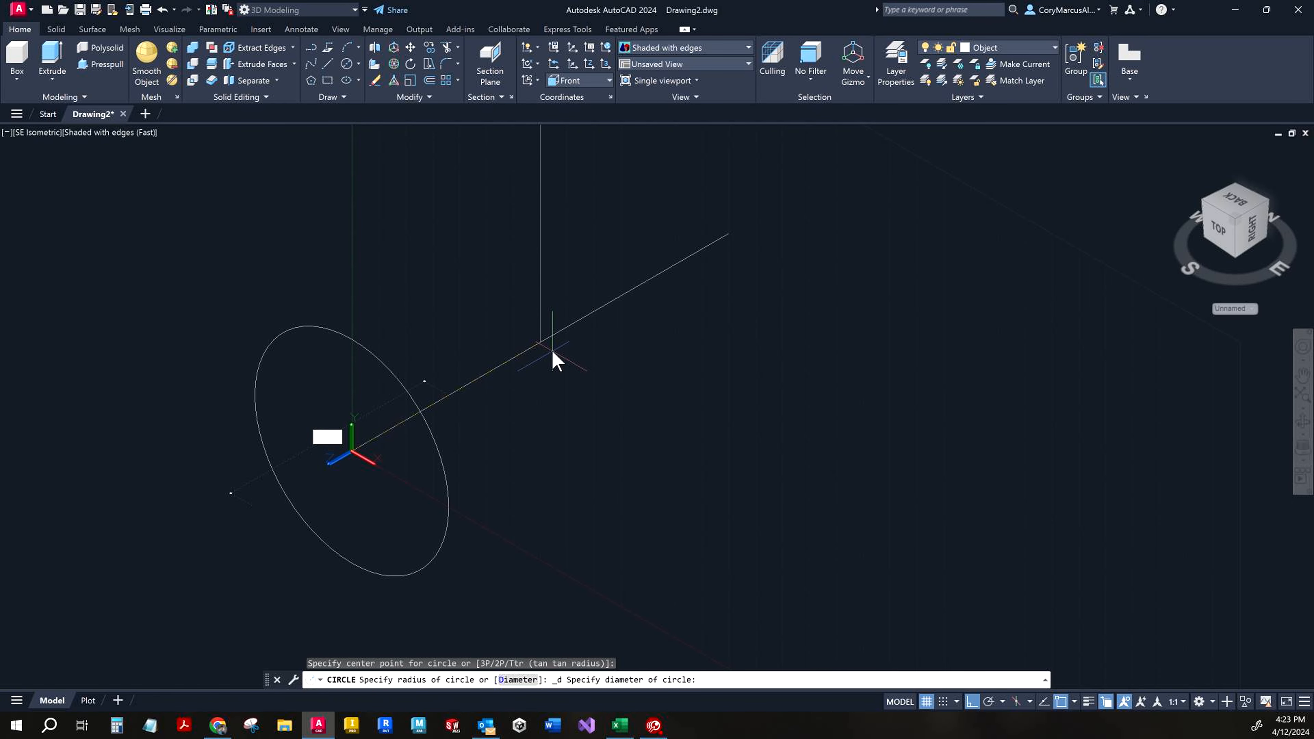
type("8.63")
key("Return")
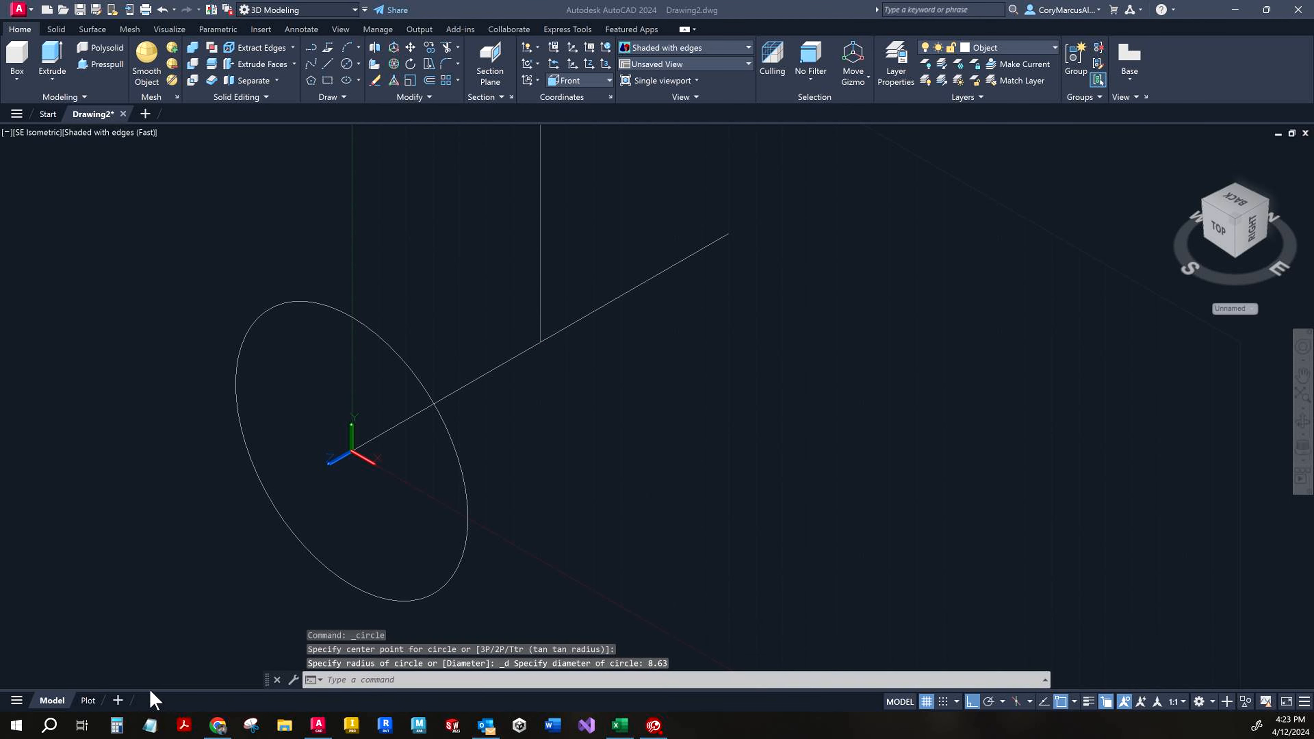
- Open Calculator and work out the inside diameter by subtracting the .322 wall thickness twice from 8.63
left_click(117, 725)
left_click_drag(314, 259, 441, 206)
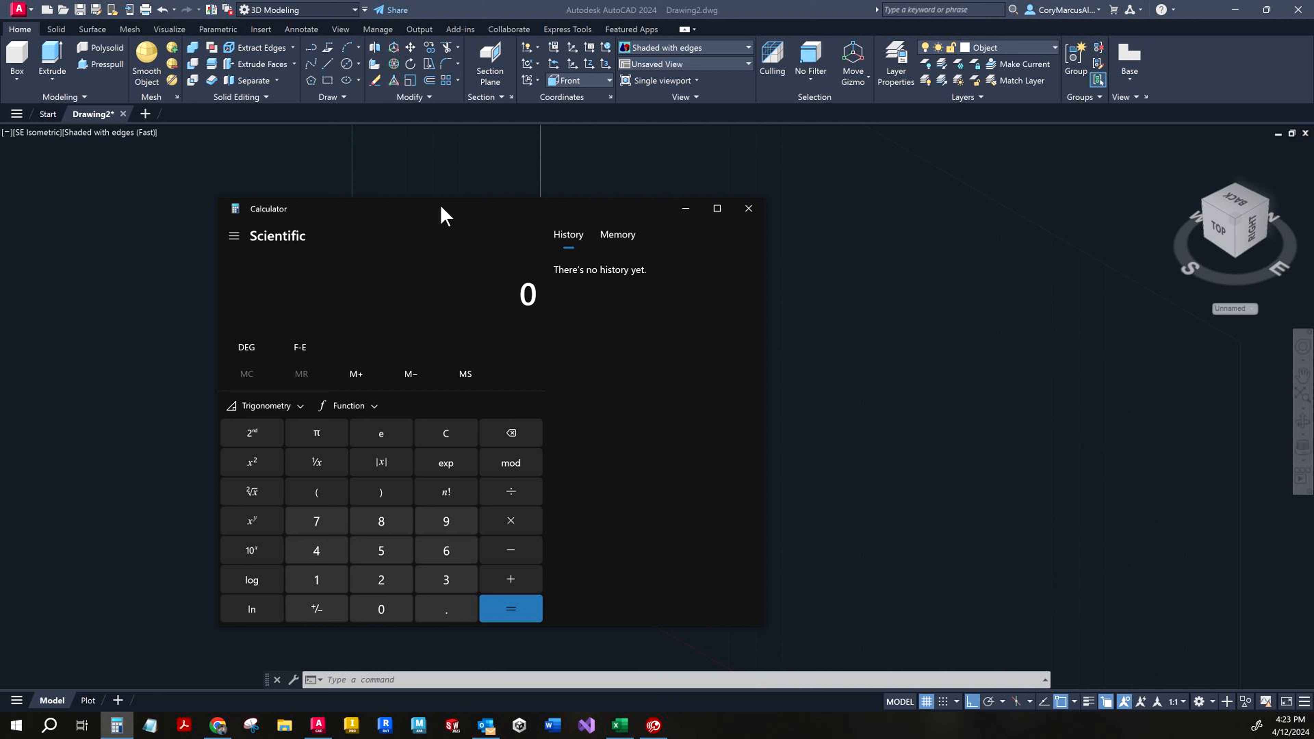
type("8.63")
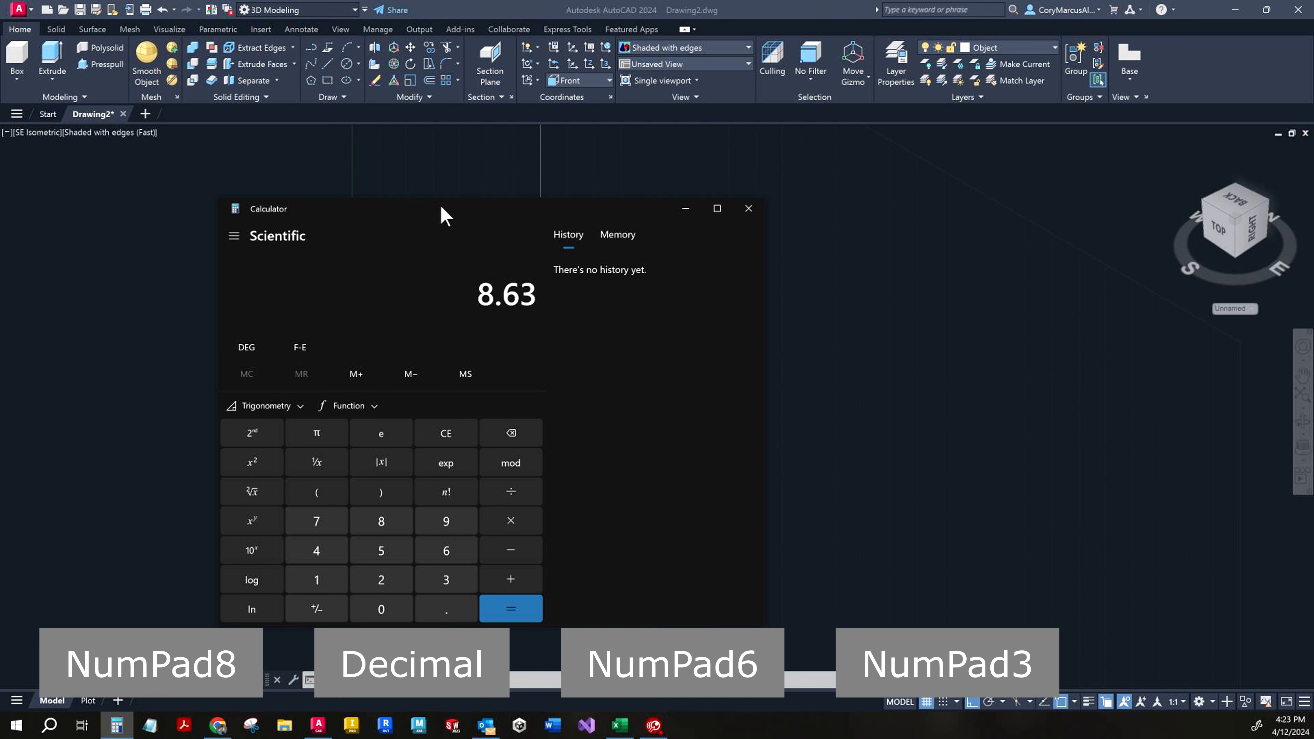
key("KP_Subtract")
type(".322")
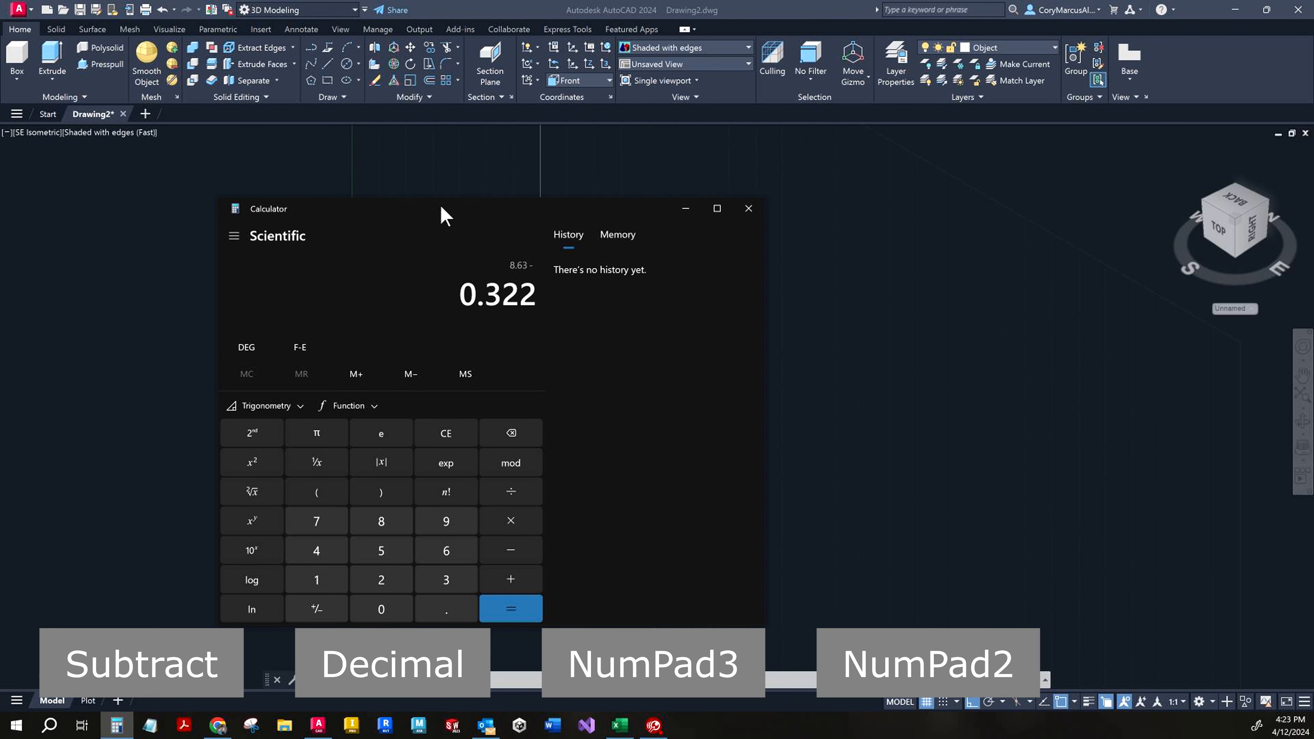
key("KP_Subtract")
type(".322")
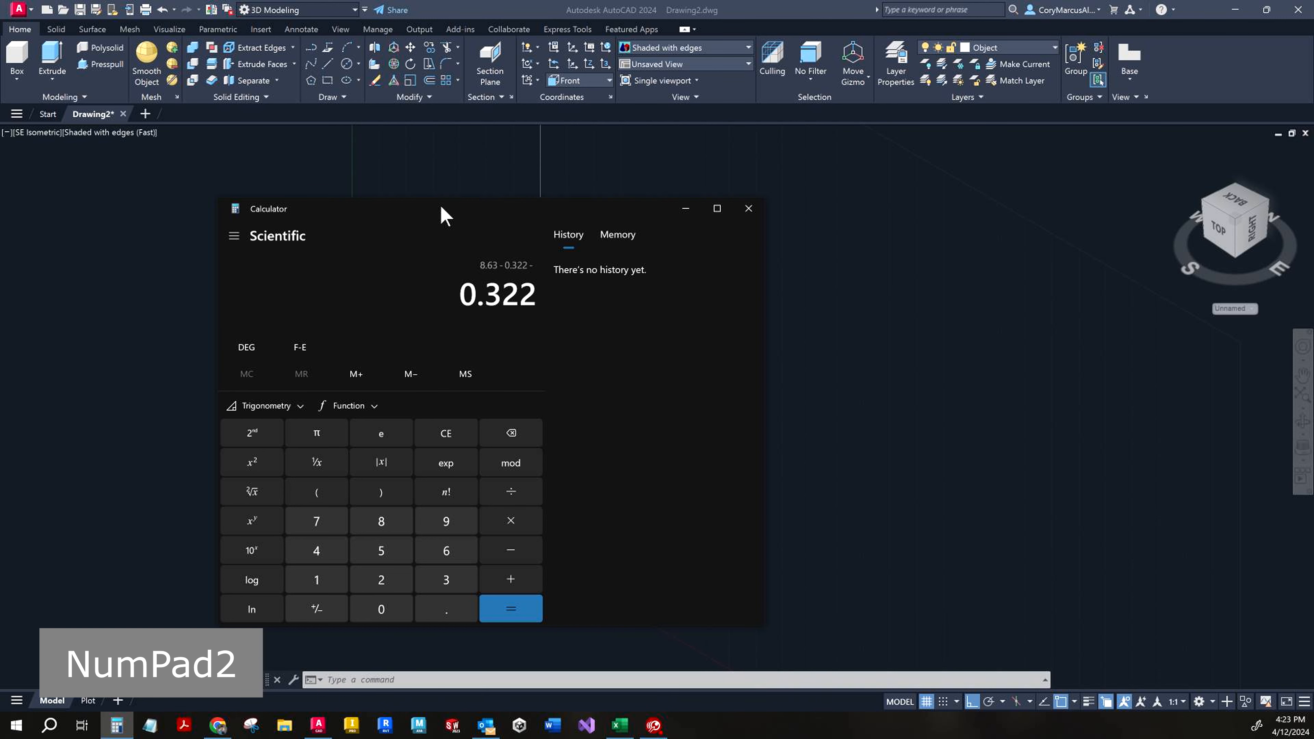
key("KP_Enter")
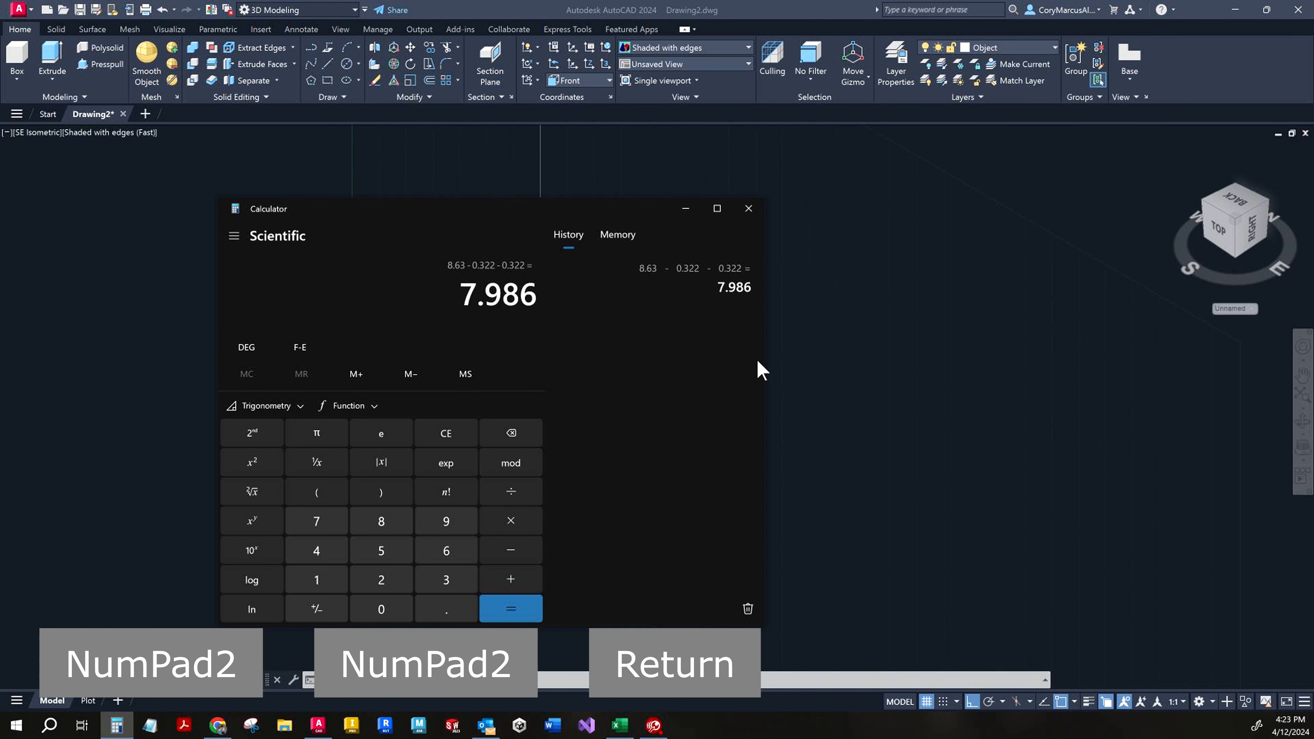
- Return to AutoCAD and draw a concentric circle of diameter 7.986 at the origin for the pipe's inside diameter
left_click(874, 321)
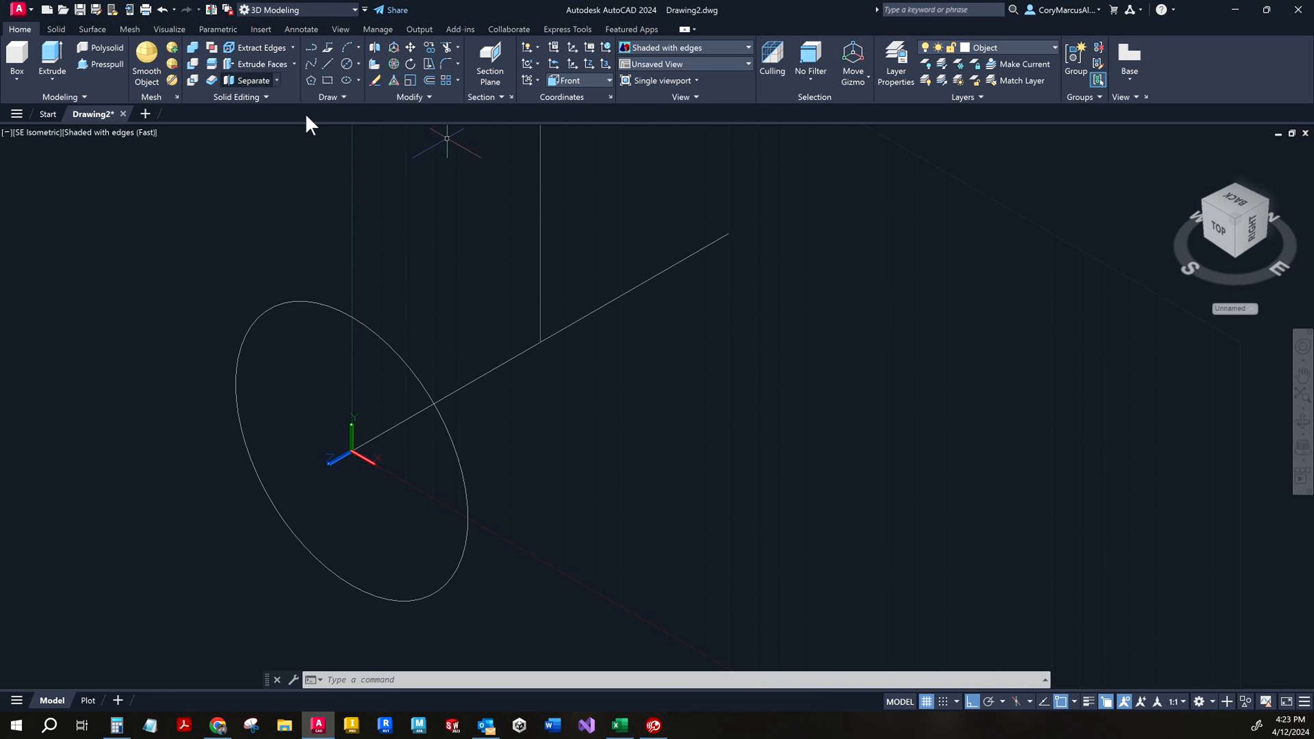
left_click(347, 65)
left_click(352, 451)
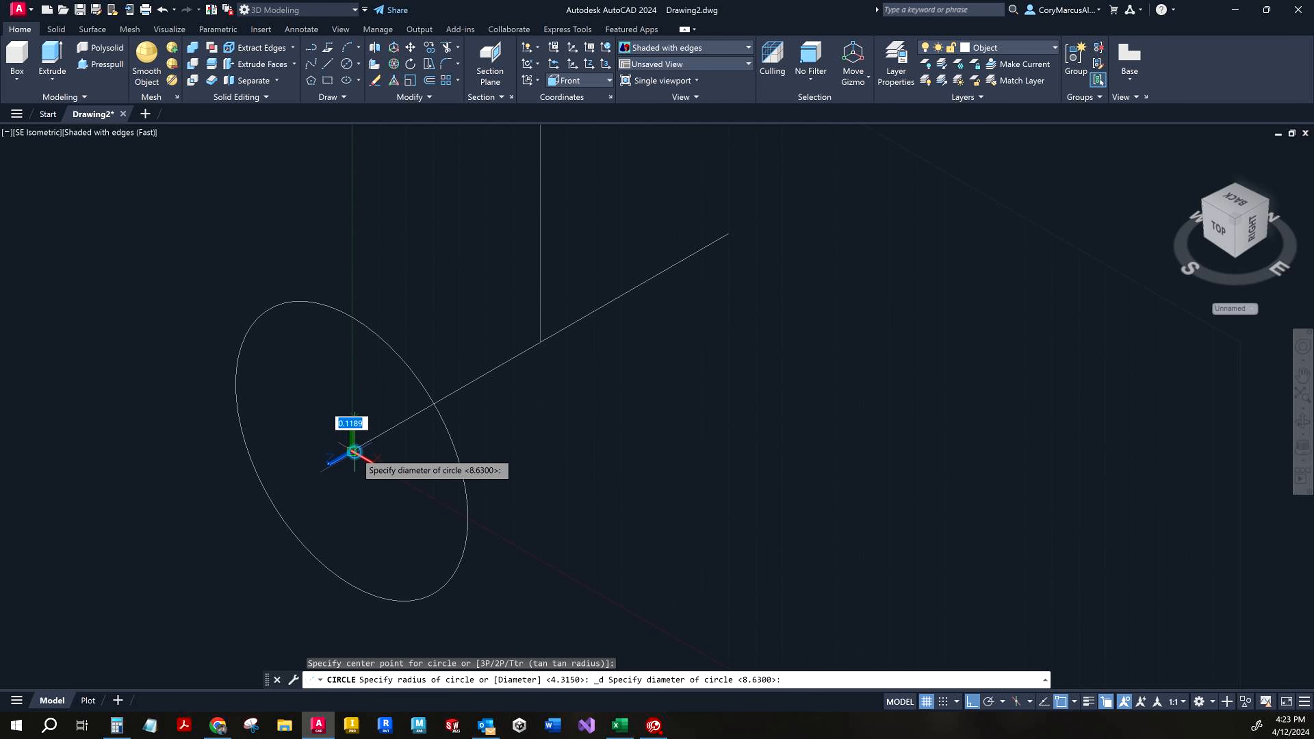
type("7.986")
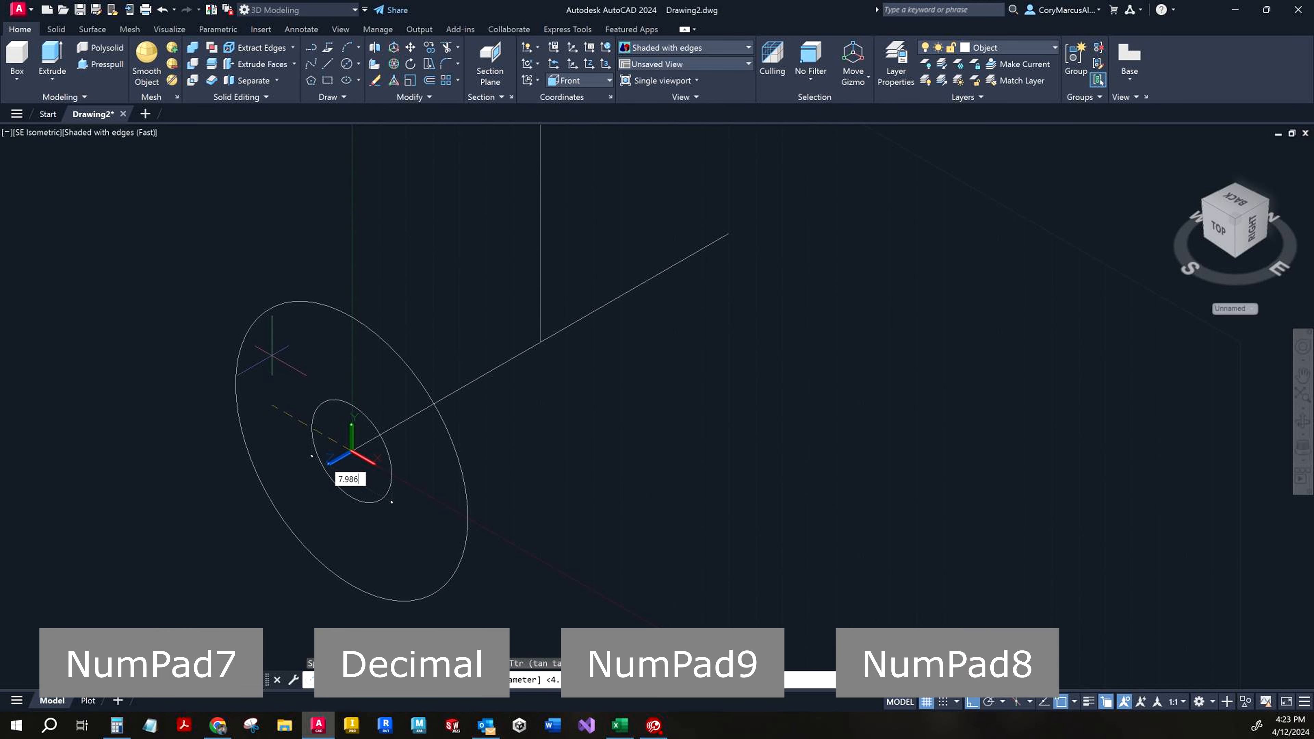
key("Return")
key("Escape")
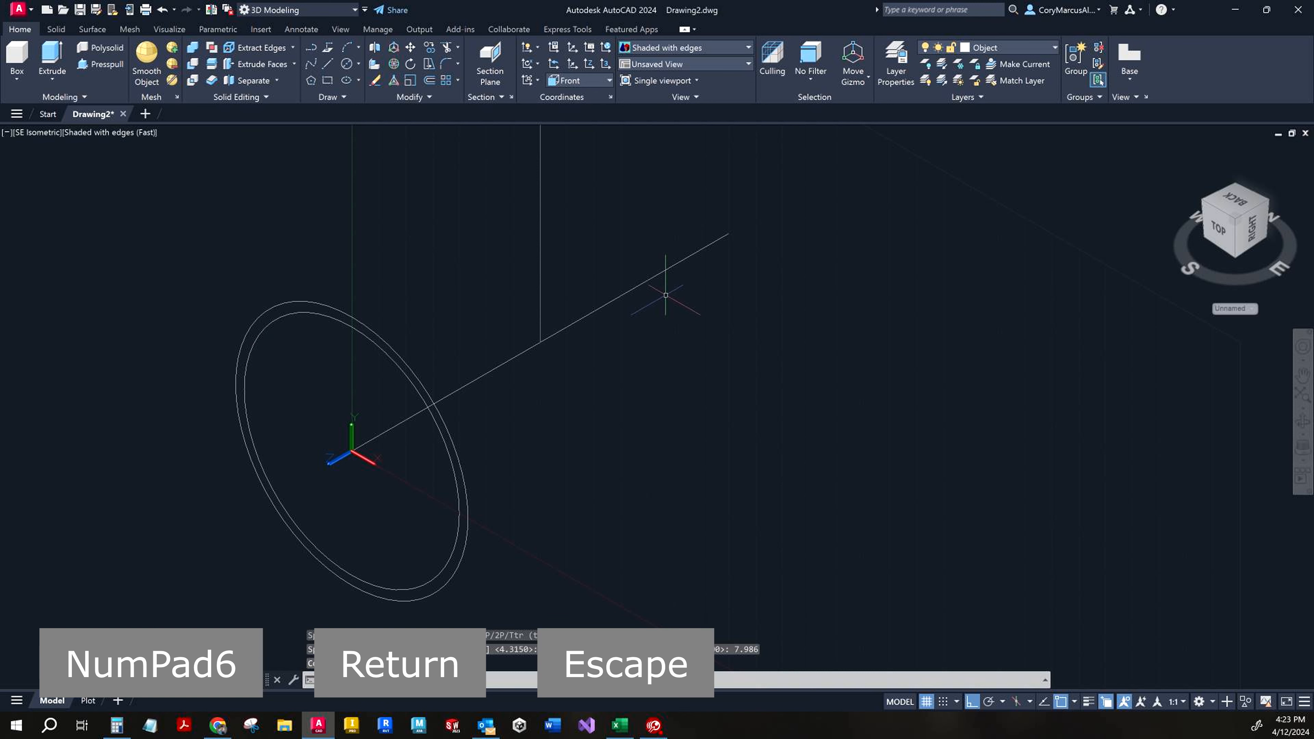
- Look straight at the circles, draw a short line across the wall from the inner to the outer circle, and inspect it
left_click(1219, 230)
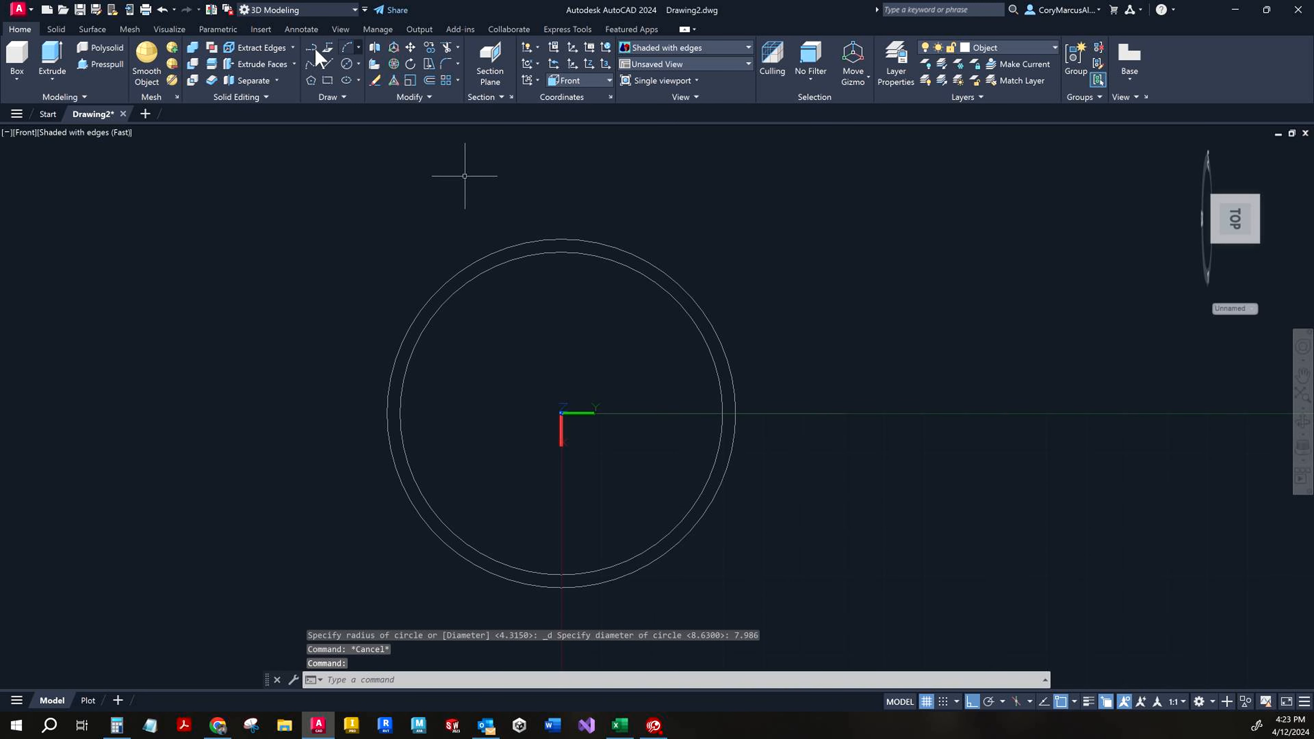
left_click(325, 63)
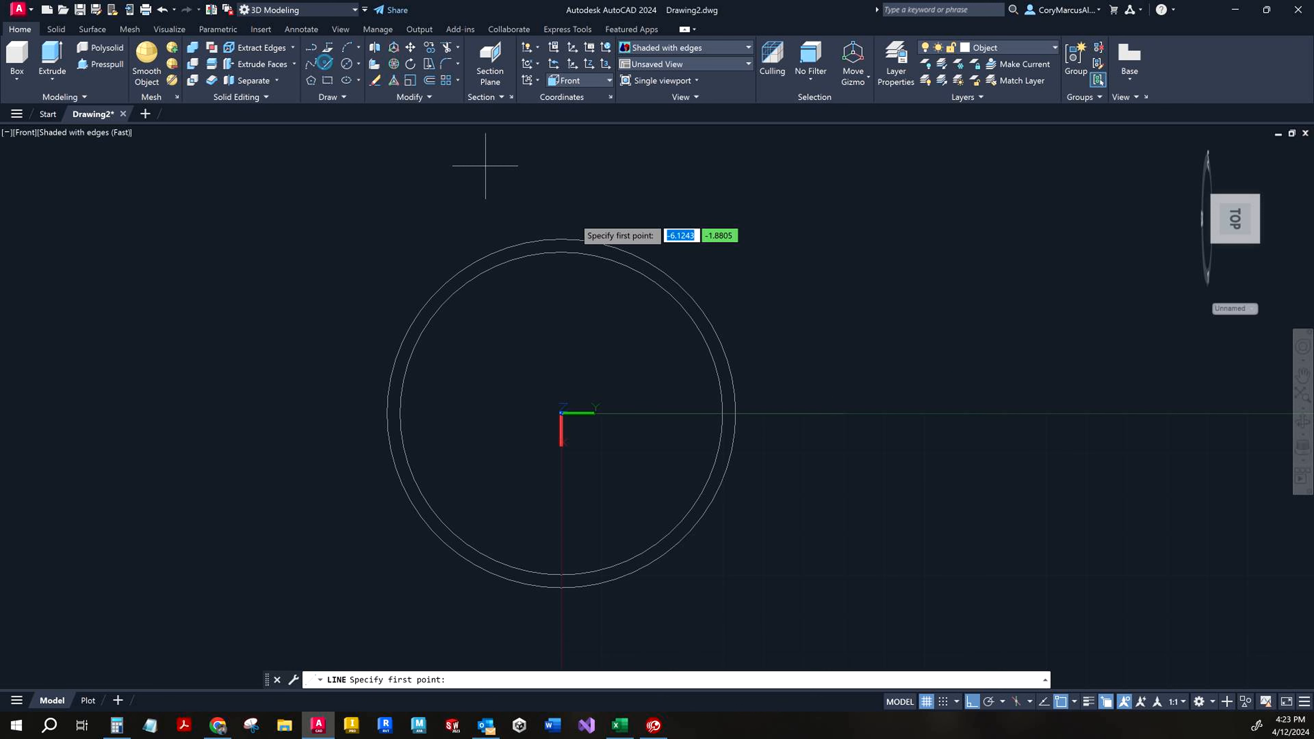
left_click(723, 413)
key("Escape")
scroll(744, 426, "up", 3)
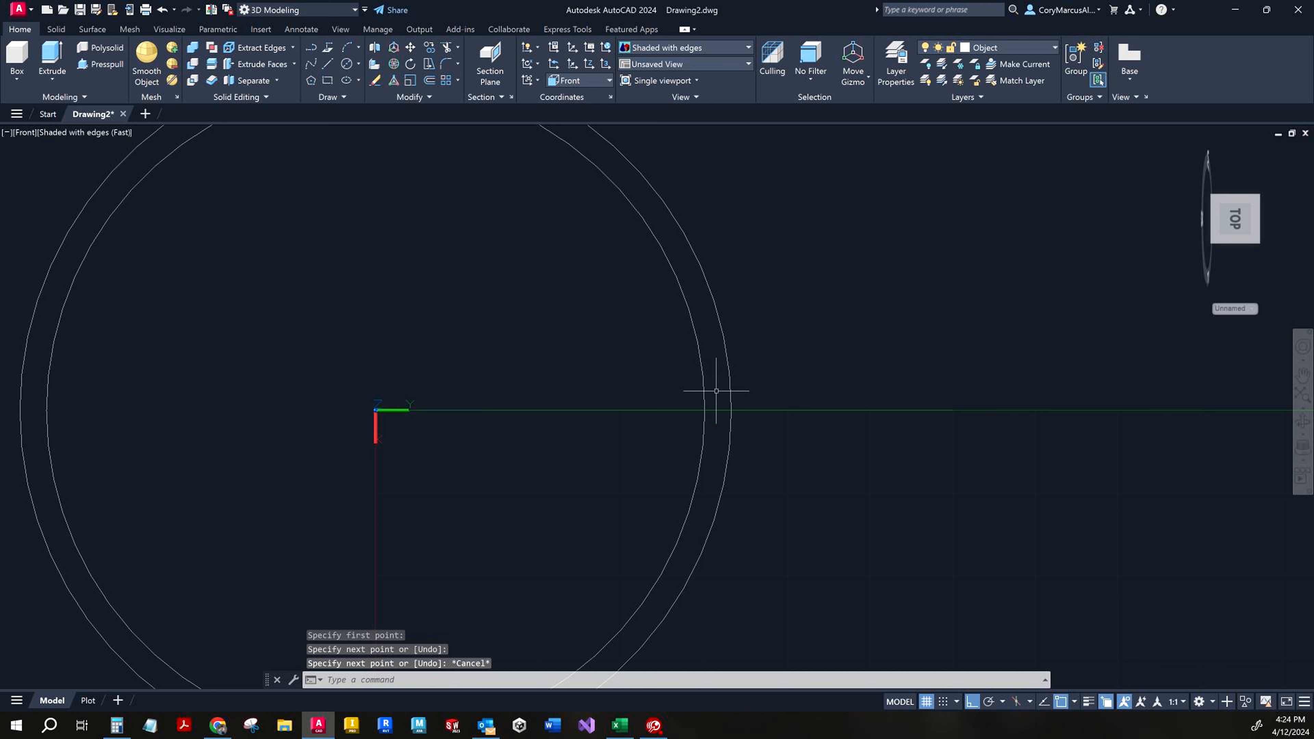
left_click(720, 408)
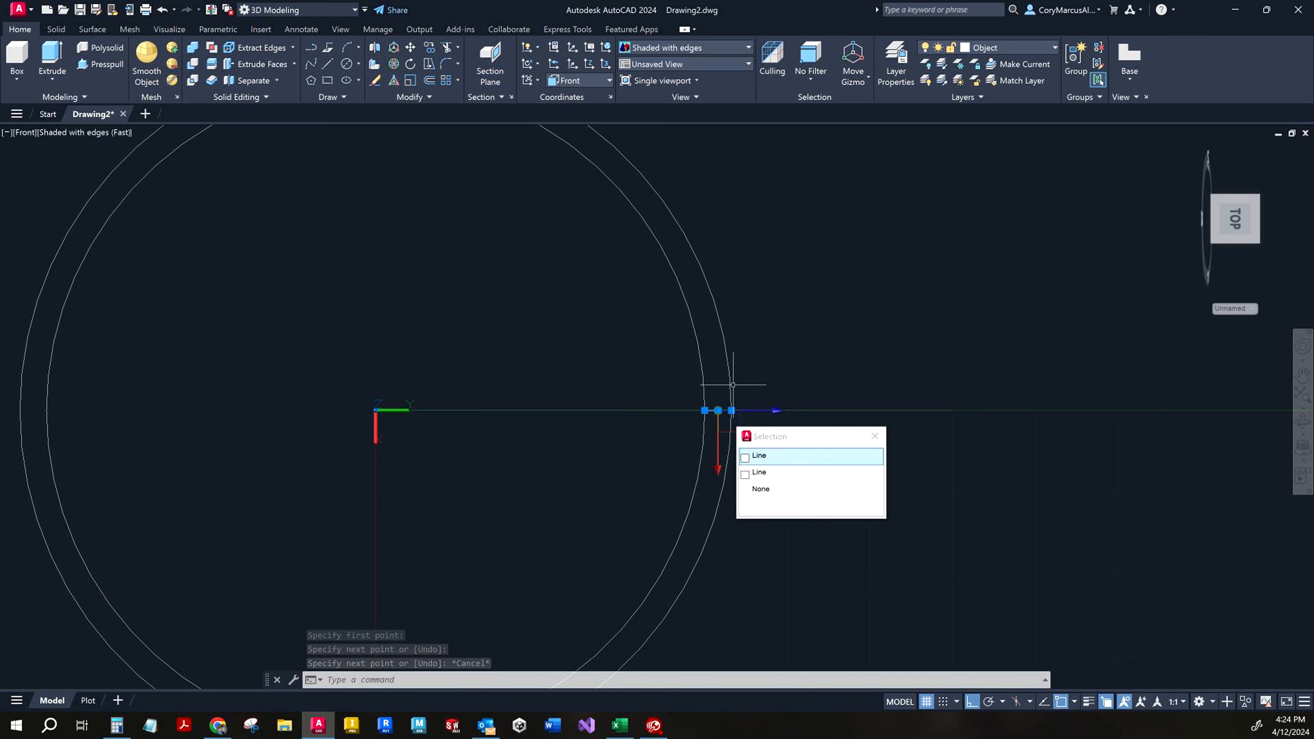
key("Escape")
key("Escape")
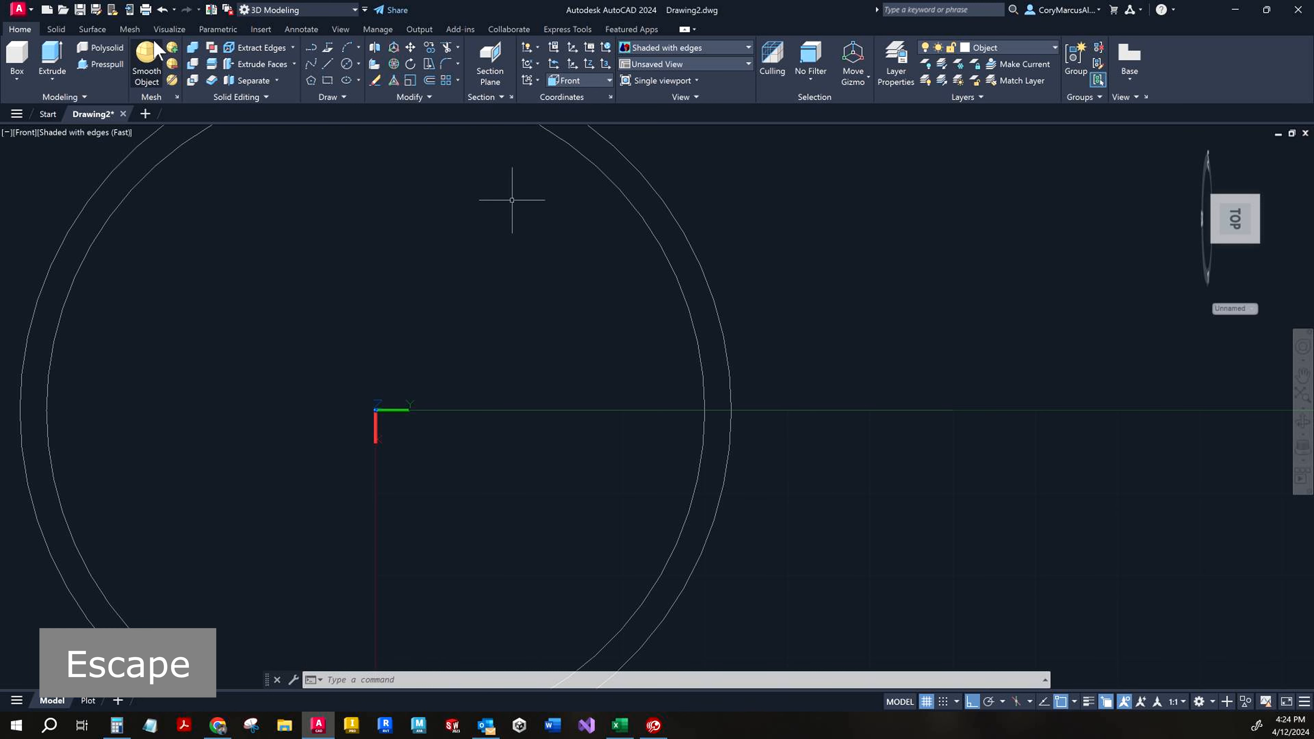
- Add a linear dimension across the pipe wall between the inner and outer circles to check its thickness
left_click(299, 30)
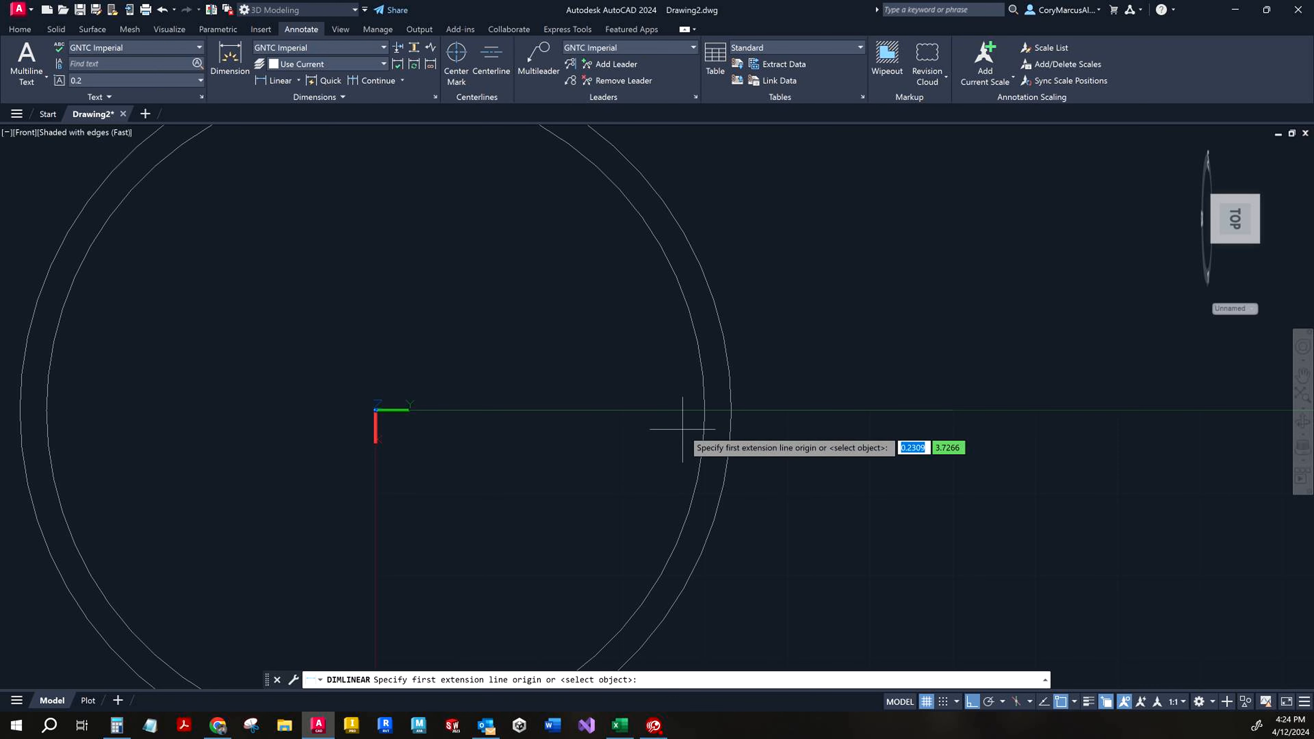
left_click(704, 410)
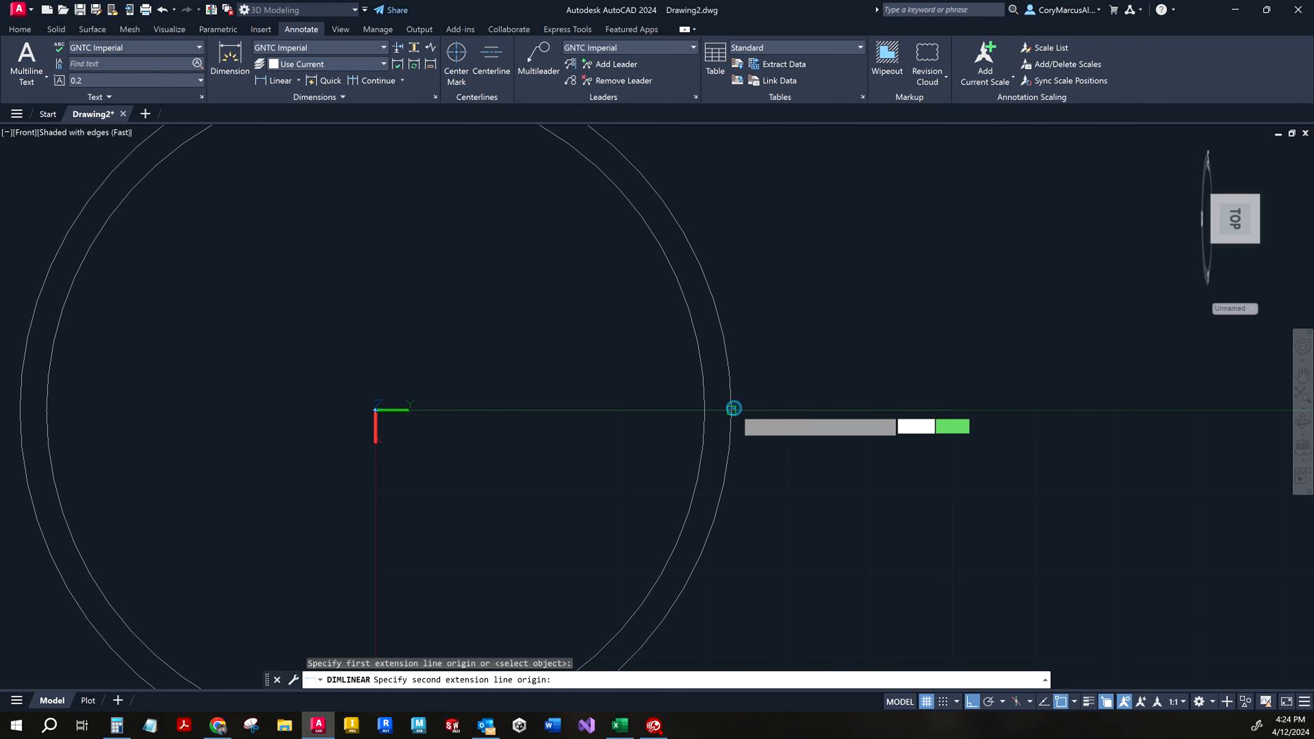
left_click(731, 410)
left_click(852, 228)
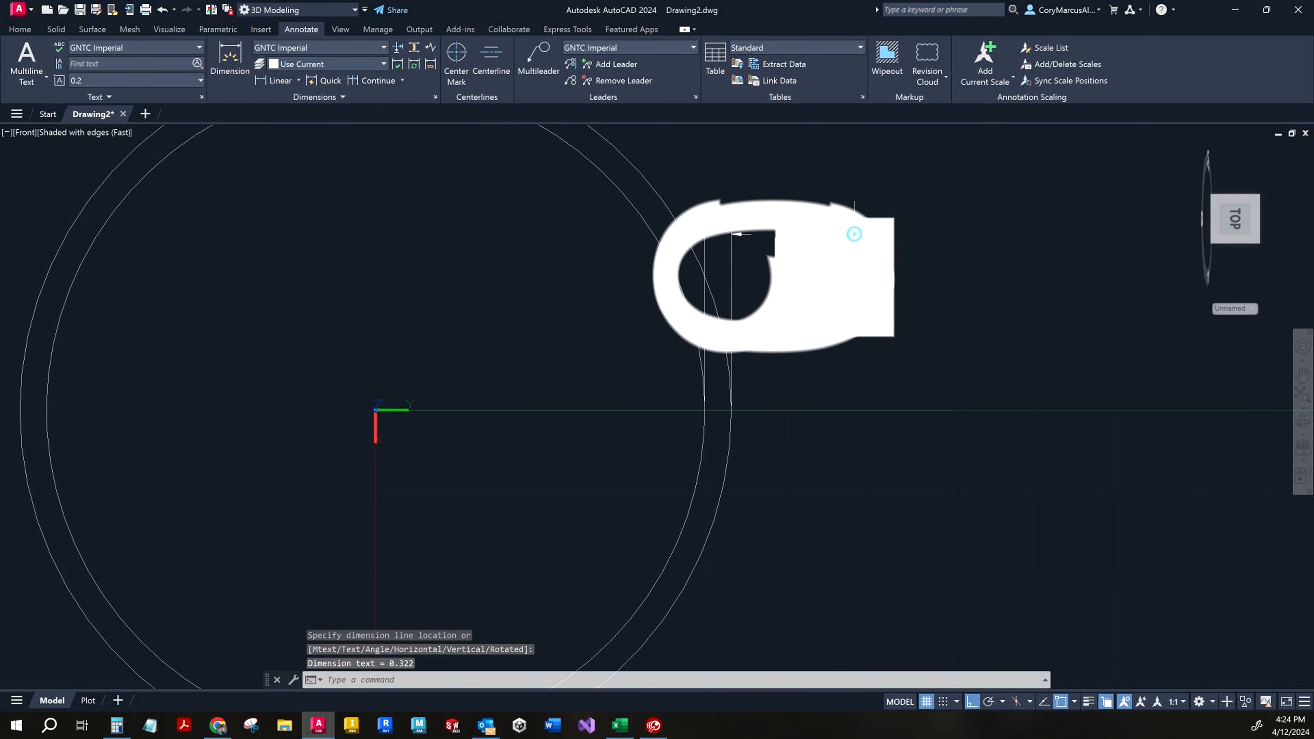
key("Escape")
scroll(819, 318, "down", 2)
scroll(820, 318, "up", 5)
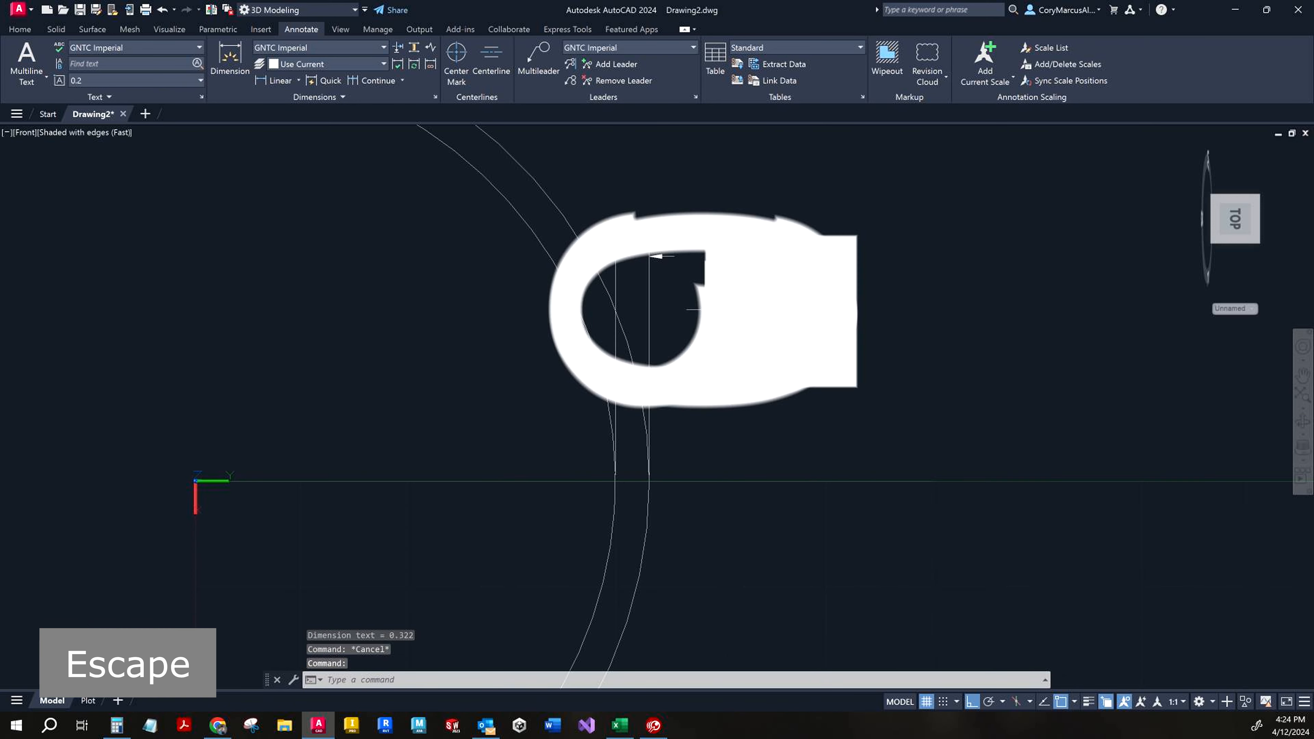
left_click(669, 247)
key("Escape")
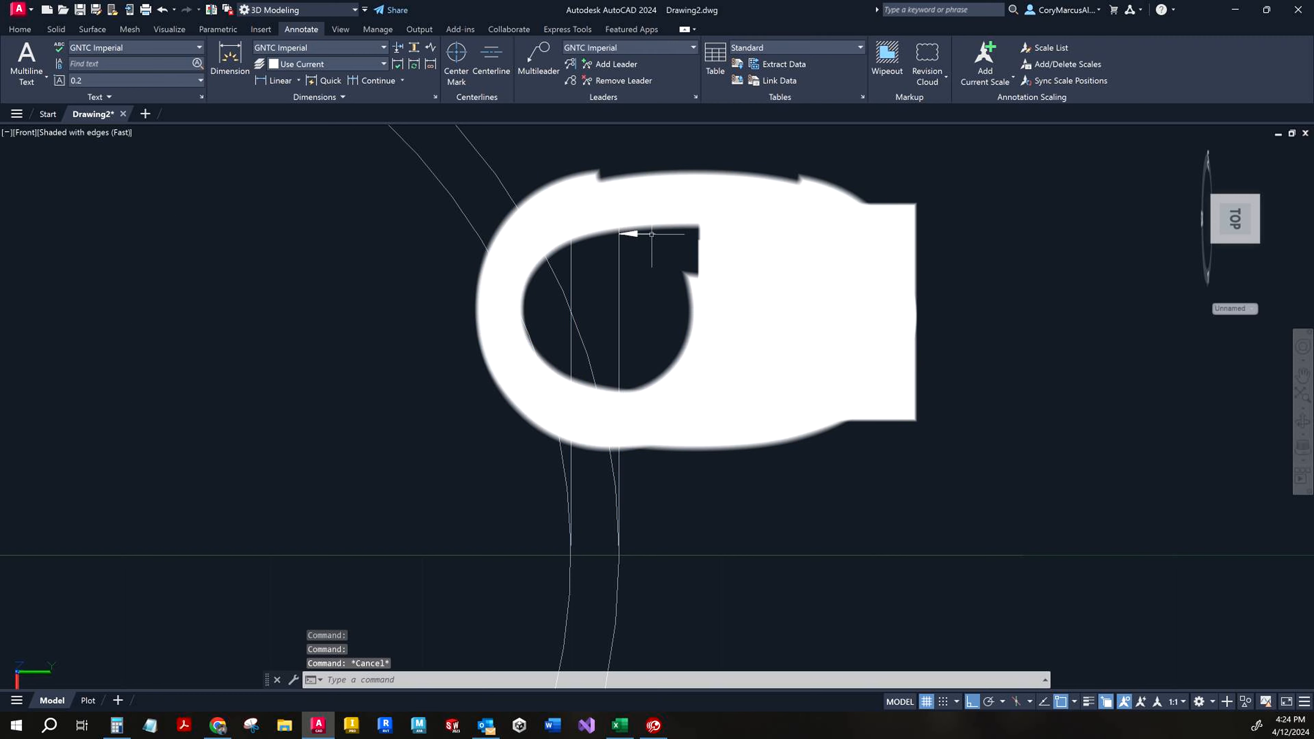
- Undo the linear dimension placed across the pipe wall
scroll(662, 247, "down", 7)
middle_click_drag(662, 247, 646, 284)
scroll(624, 289, "up", 4)
scroll(697, 305, "up", 4)
left_click(669, 276)
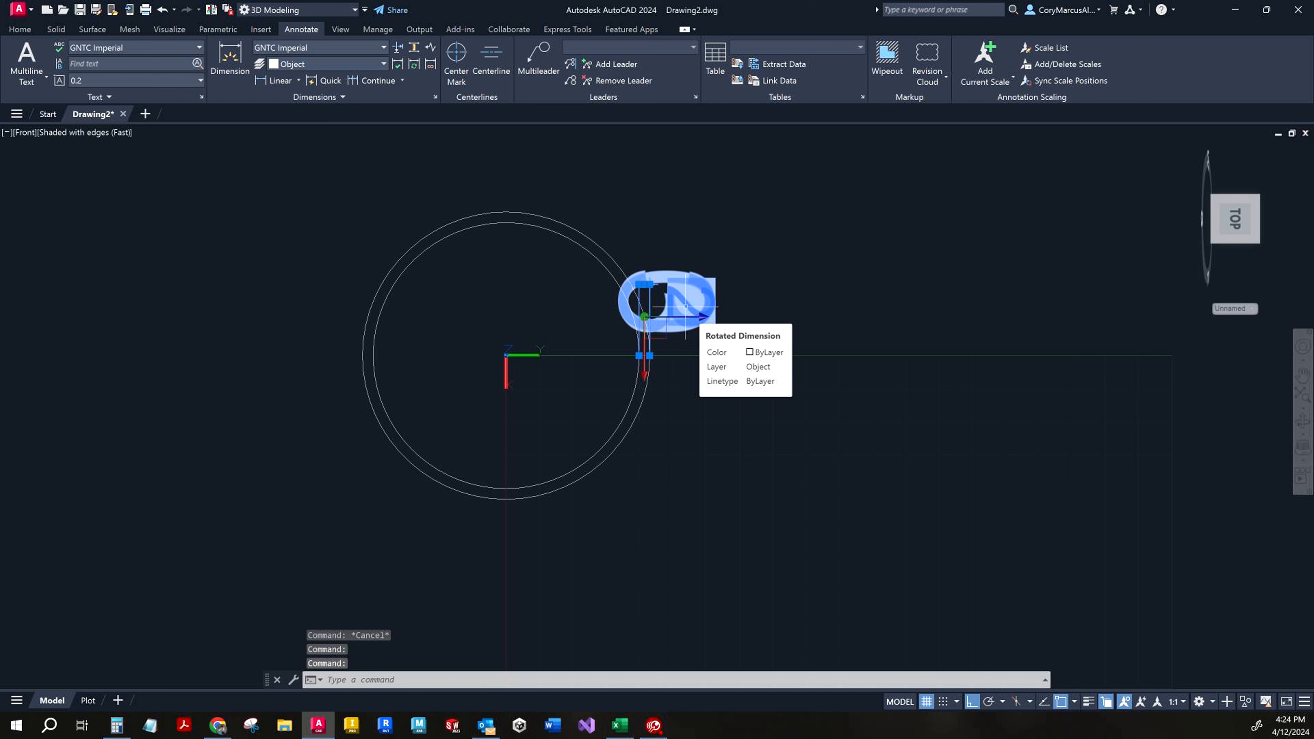
key("ctrl+z")
key("ctrl+z")
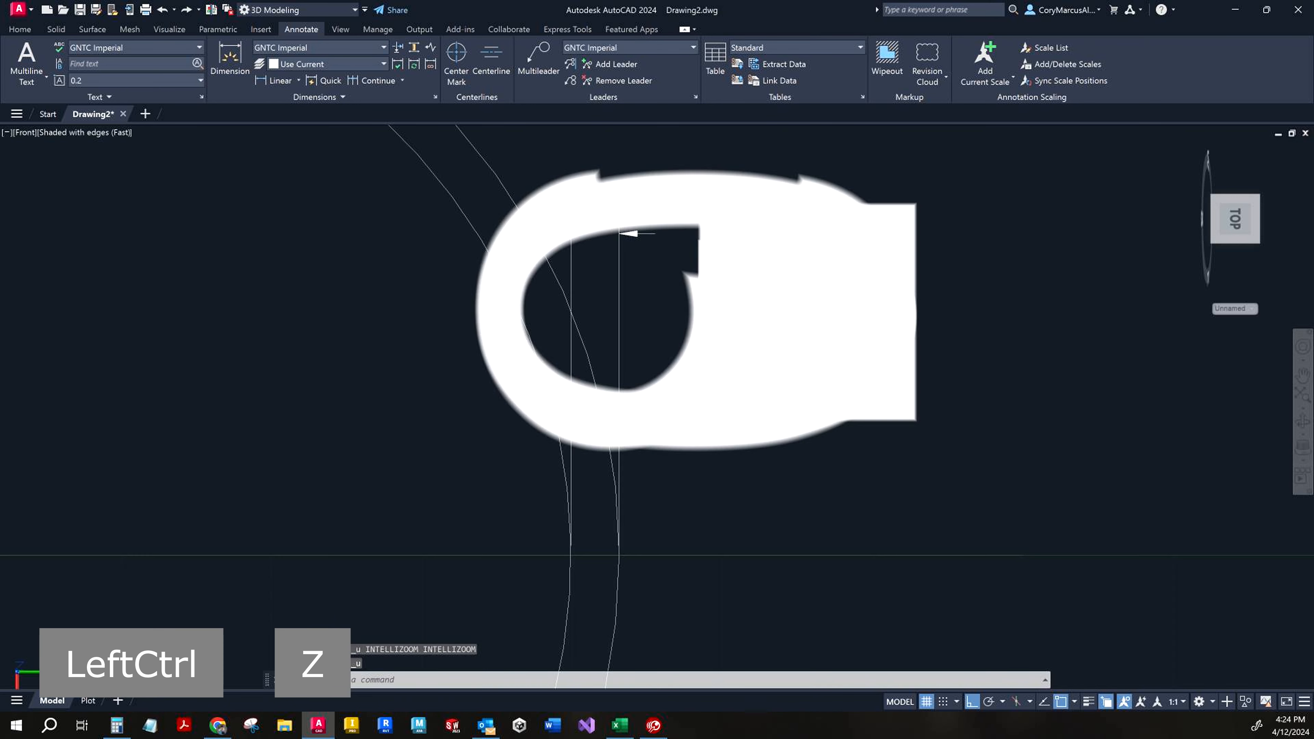
key("ctrl+z")
key("ctrl+z")
key("ctrl+z")
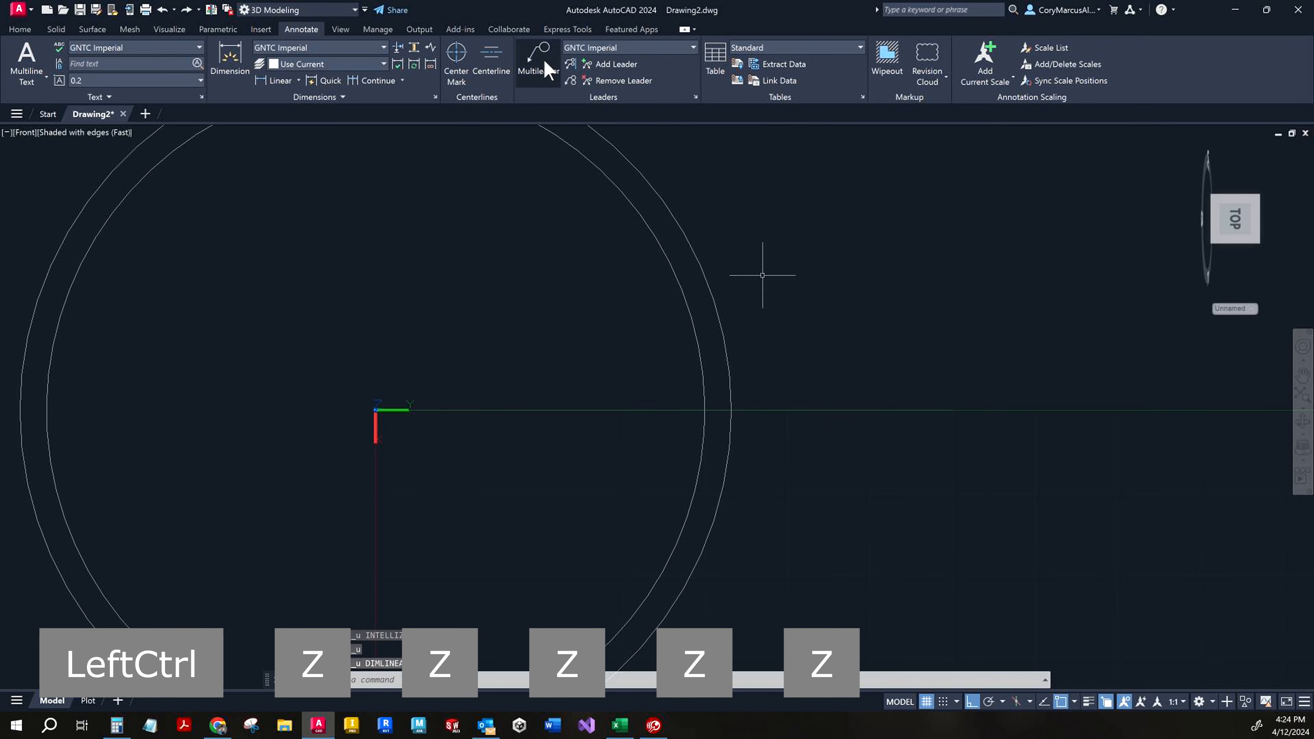
- Place the linear dimension between the outer and inner circles again to check the wall thickness, and delete it
left_click(277, 80)
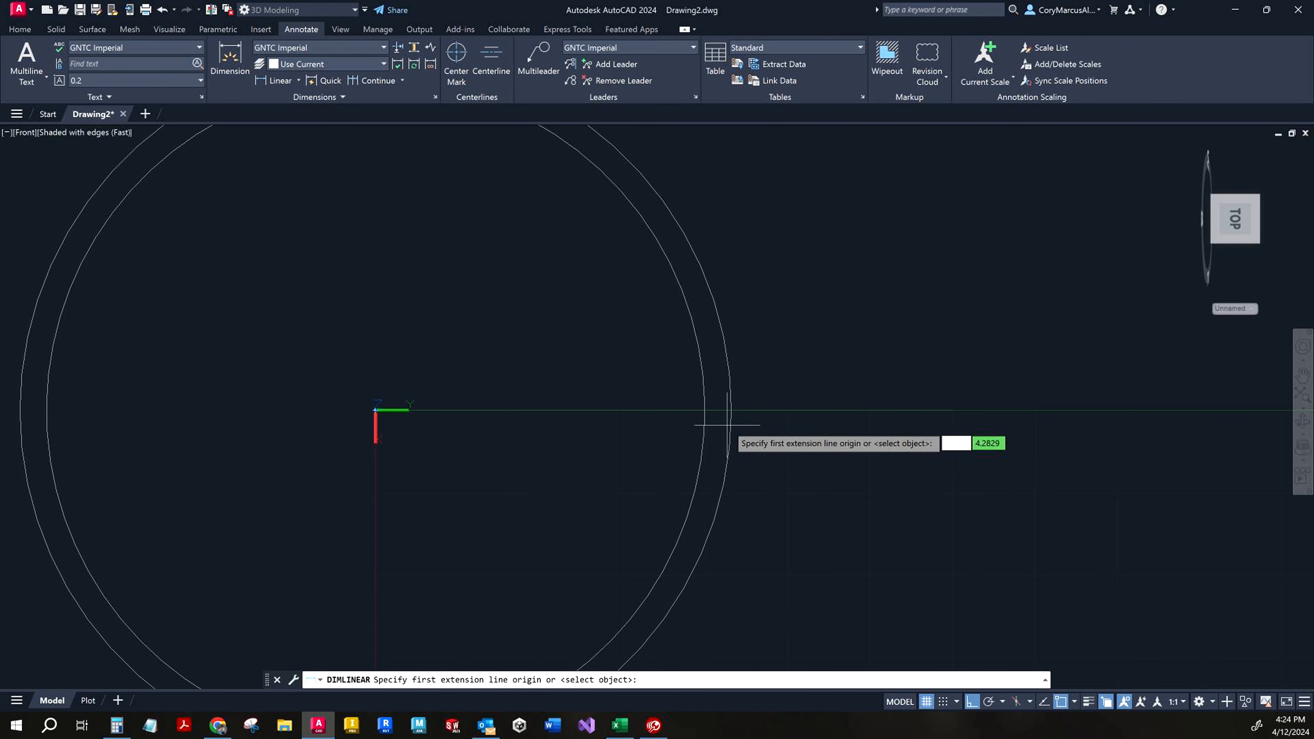
left_click(732, 412)
left_click(705, 411)
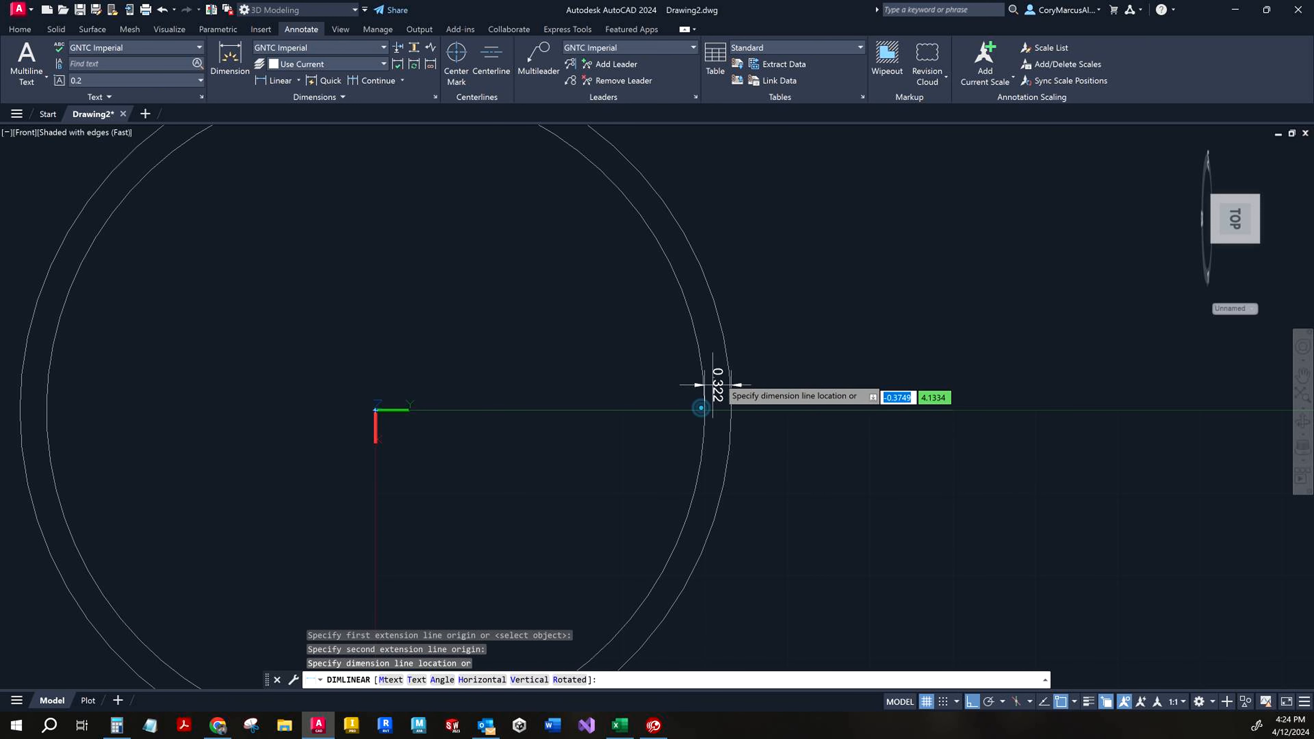
left_click(840, 231)
key("Escape")
left_click(745, 231)
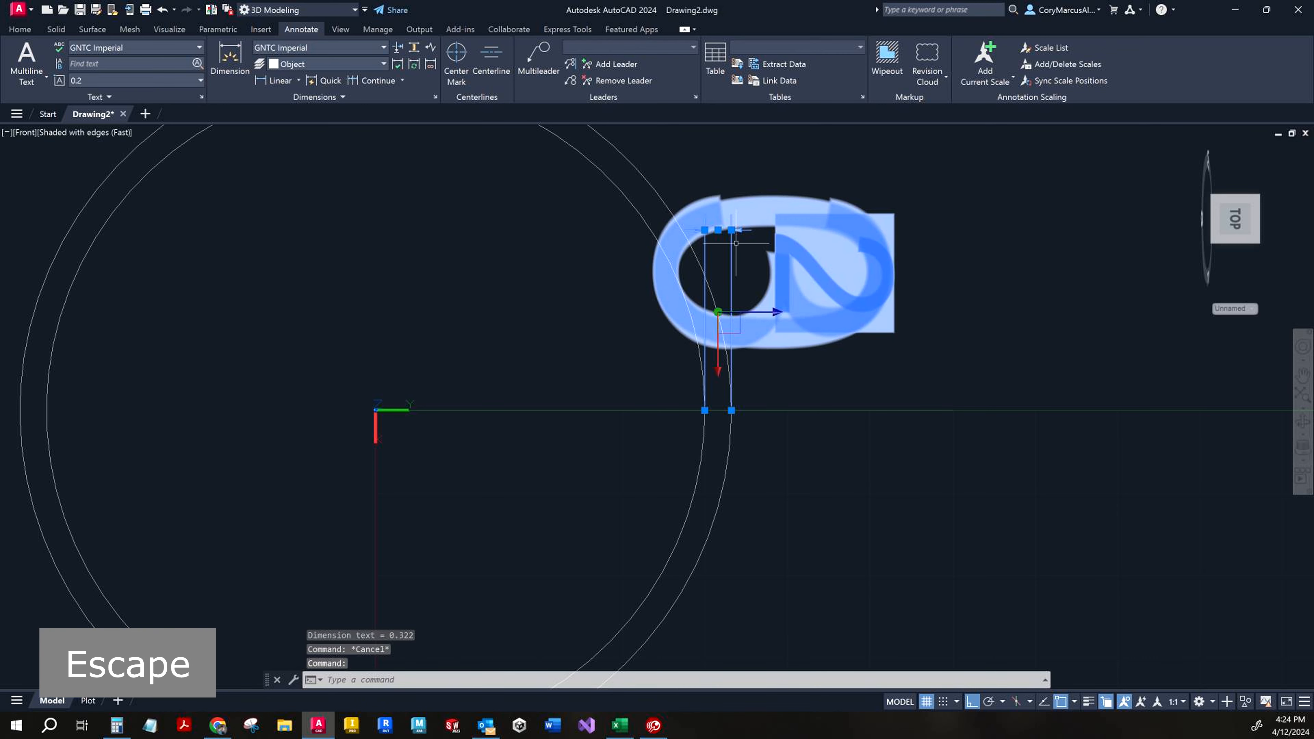
key("Delete")
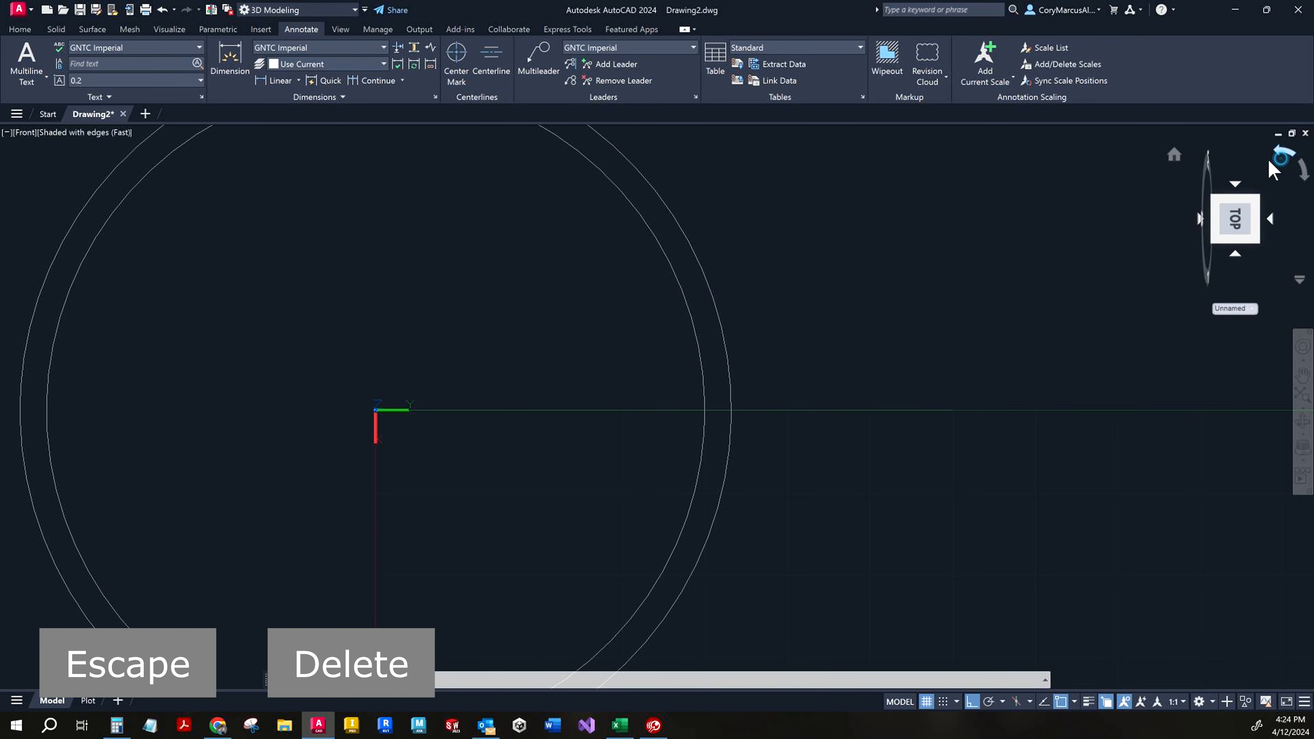
- Orbit back to an angled 3D view of the two circles and the tee's centerlines
left_click(1272, 161)
middle_click_drag(771, 477, 670, 494, "shift")
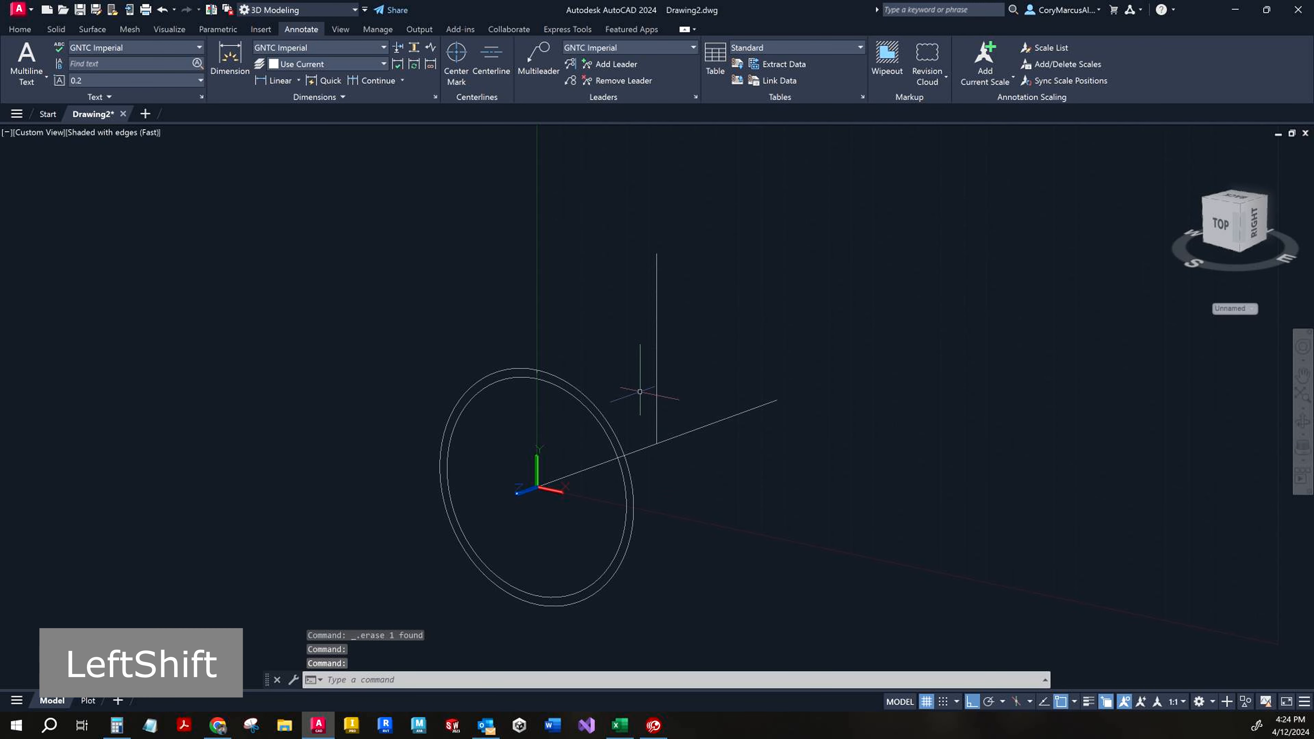
scroll(547, 349, "up", 3)
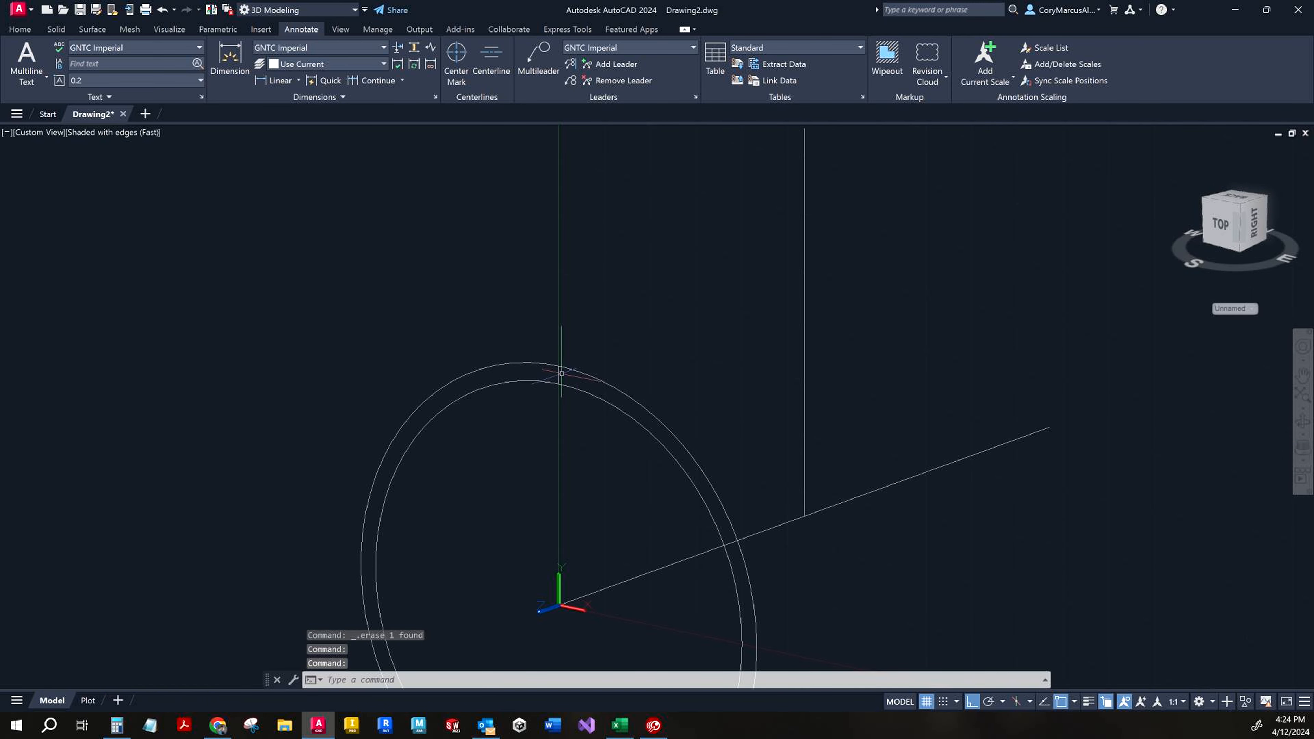
key("Delete")
scroll(554, 381, "down", 3)
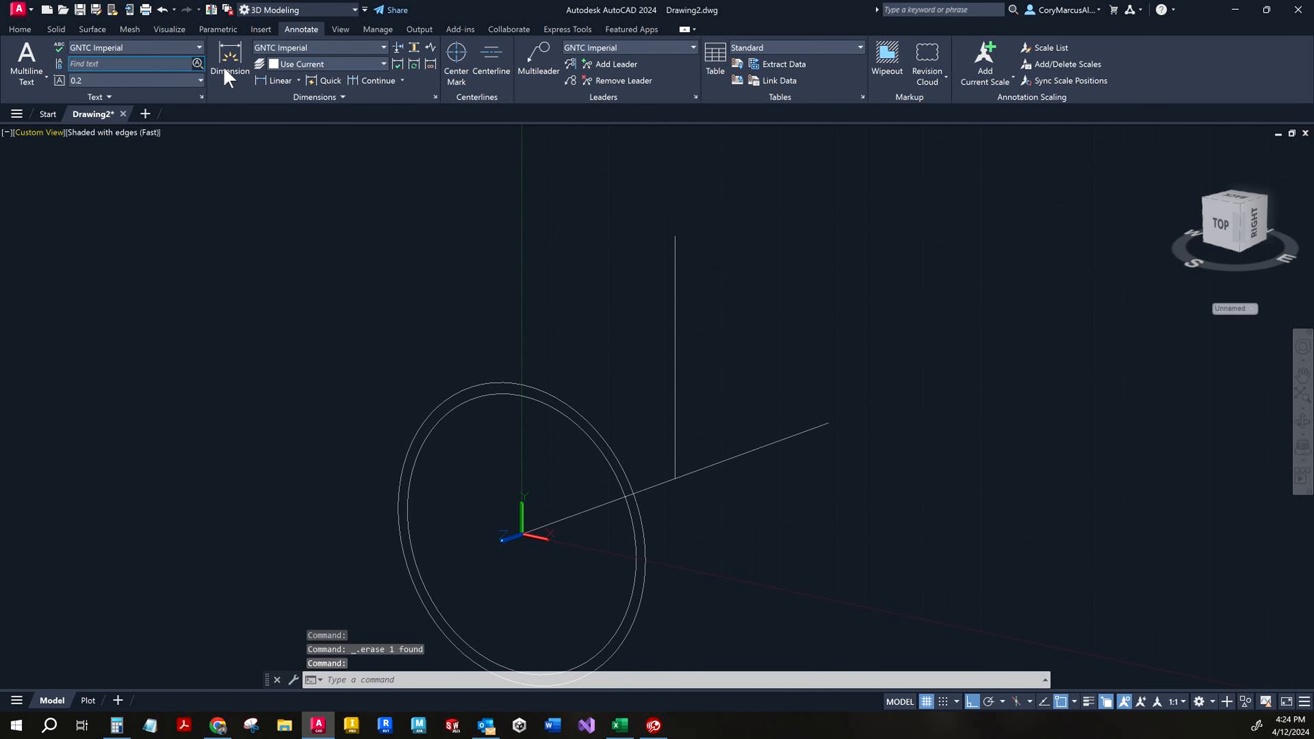
- Set the UCS to the Top orientation and move its origin to the upper end of the vertical centerline
left_click(21, 29)
left_click(585, 82)
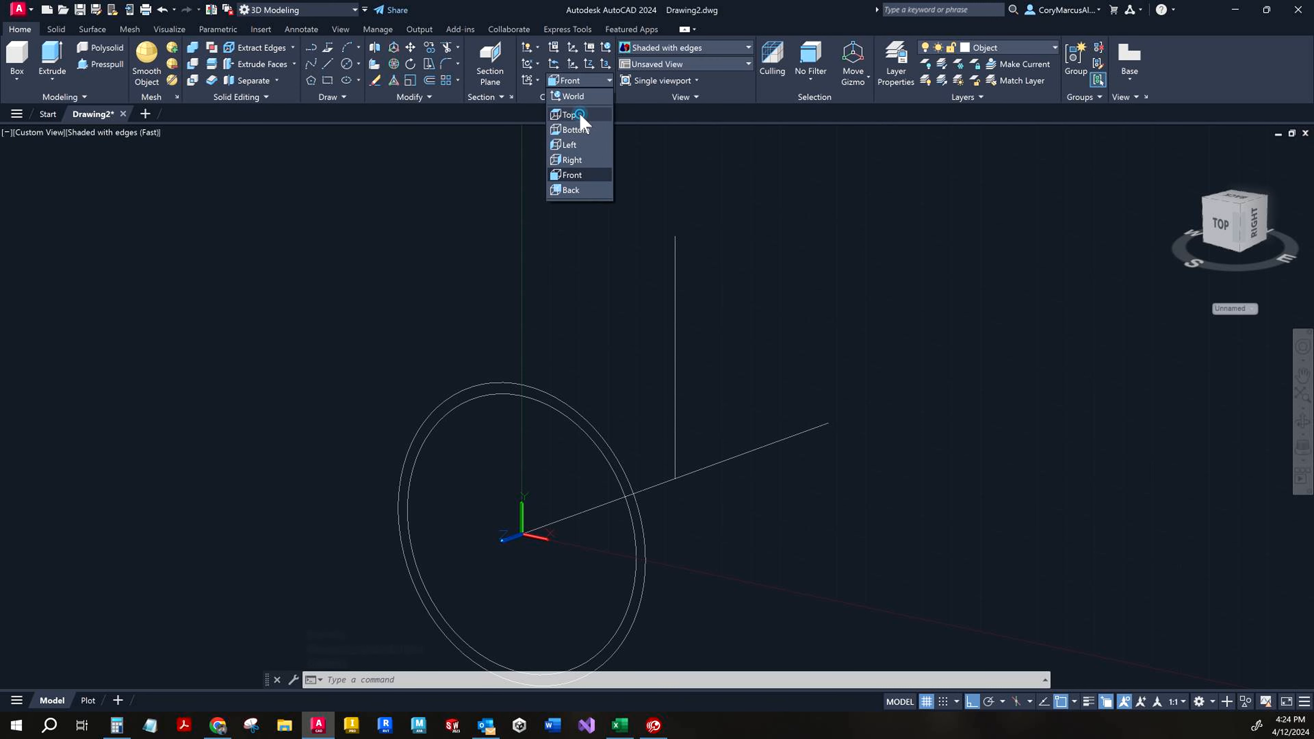
left_click(570, 115)
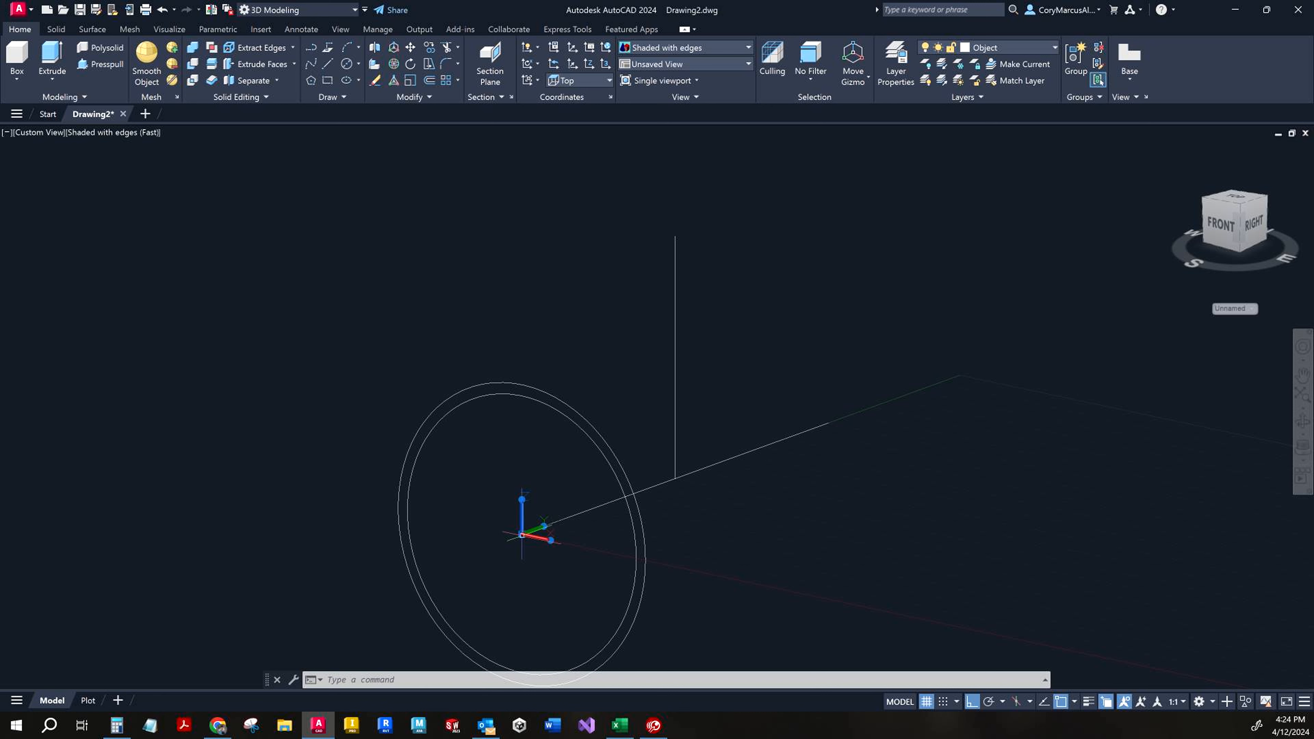
left_click(522, 535)
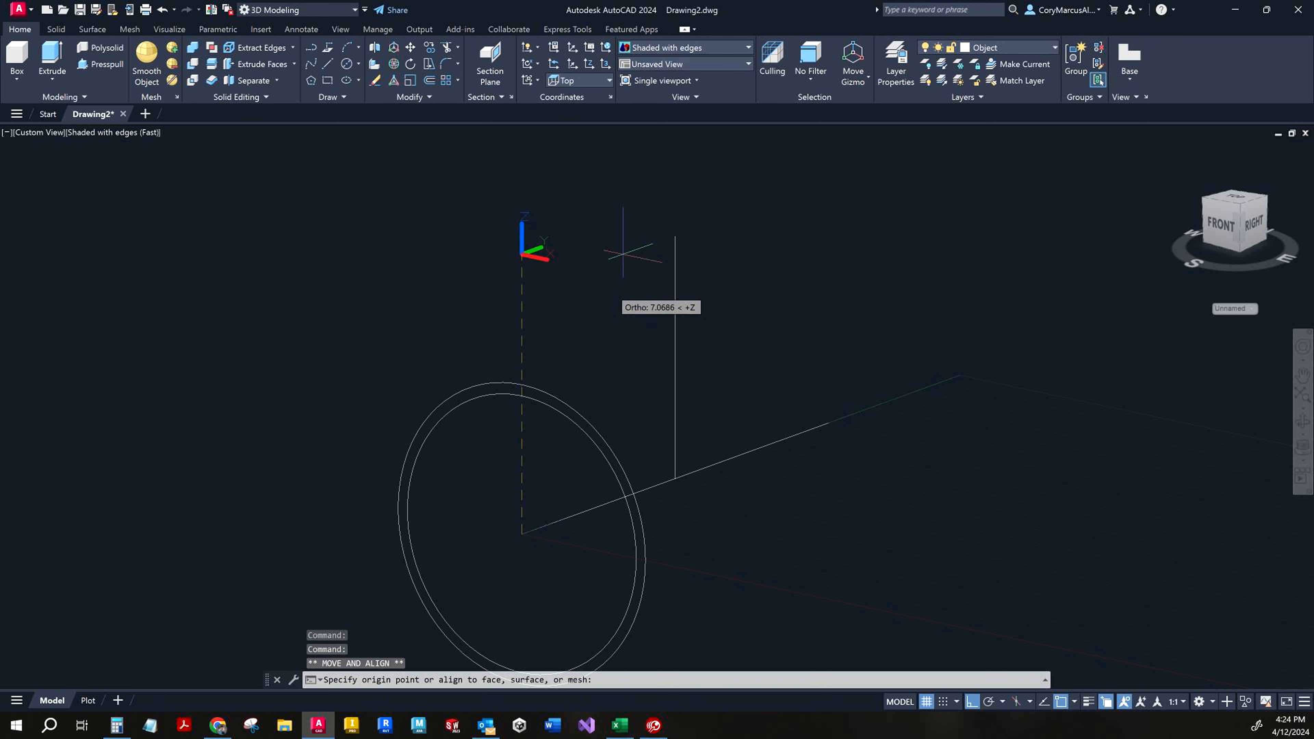
left_click(676, 237)
middle_click_drag(676, 236, 449, 347)
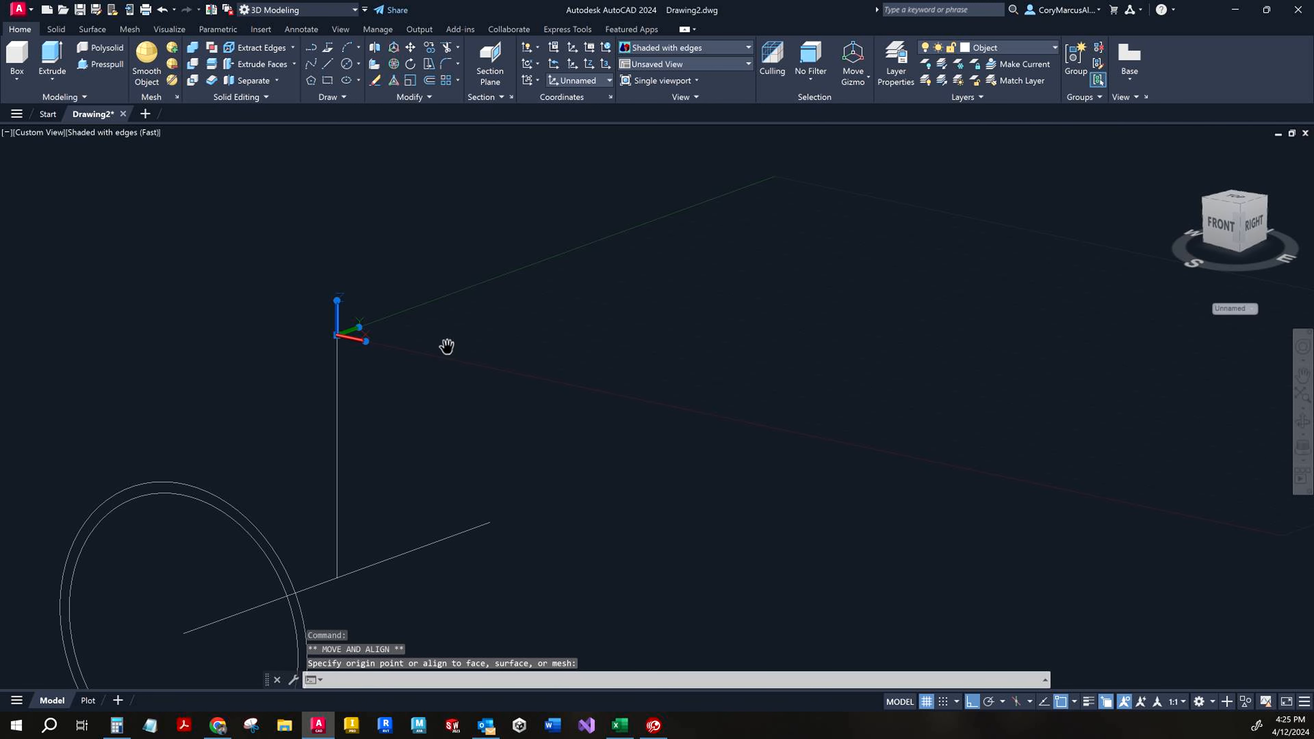
scroll(446, 326, "down", 2)
key("Escape")
- Draw a circle with diameter 7.986 centered on the upper end of the vertical centerline
left_click(347, 64)
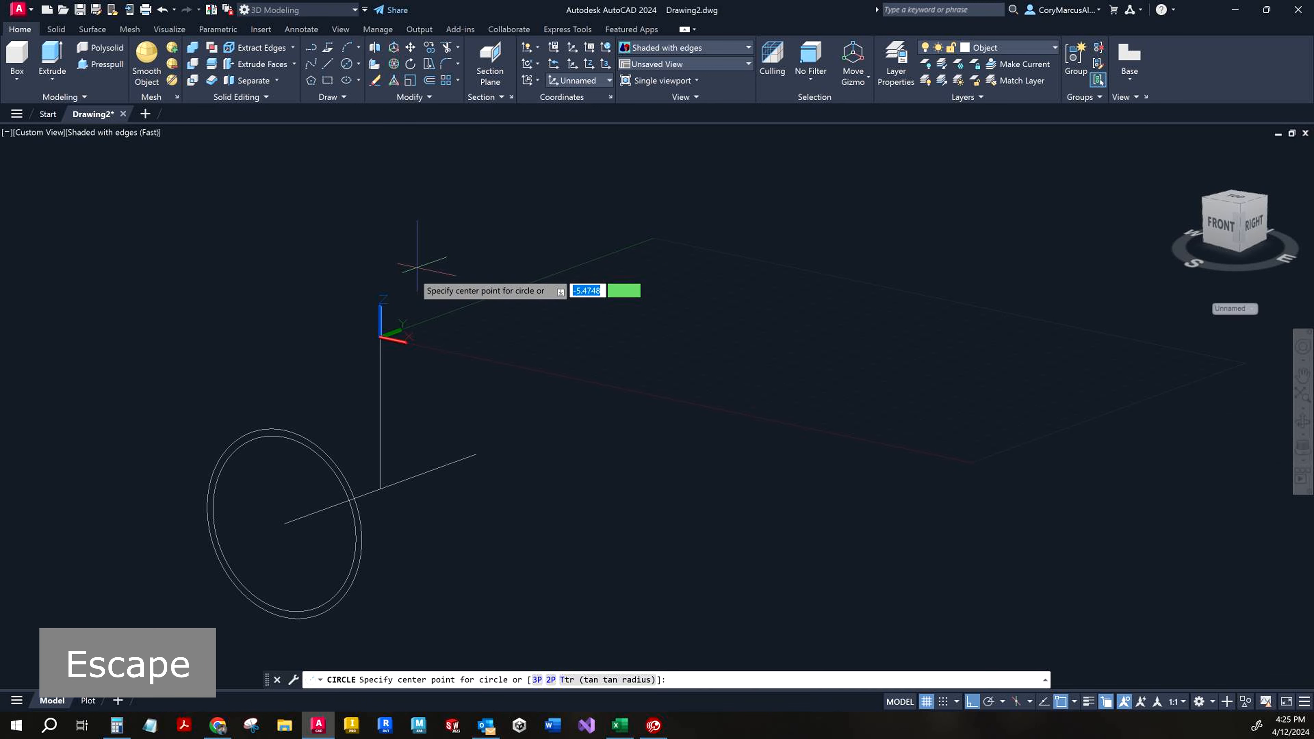
left_click(380, 338)
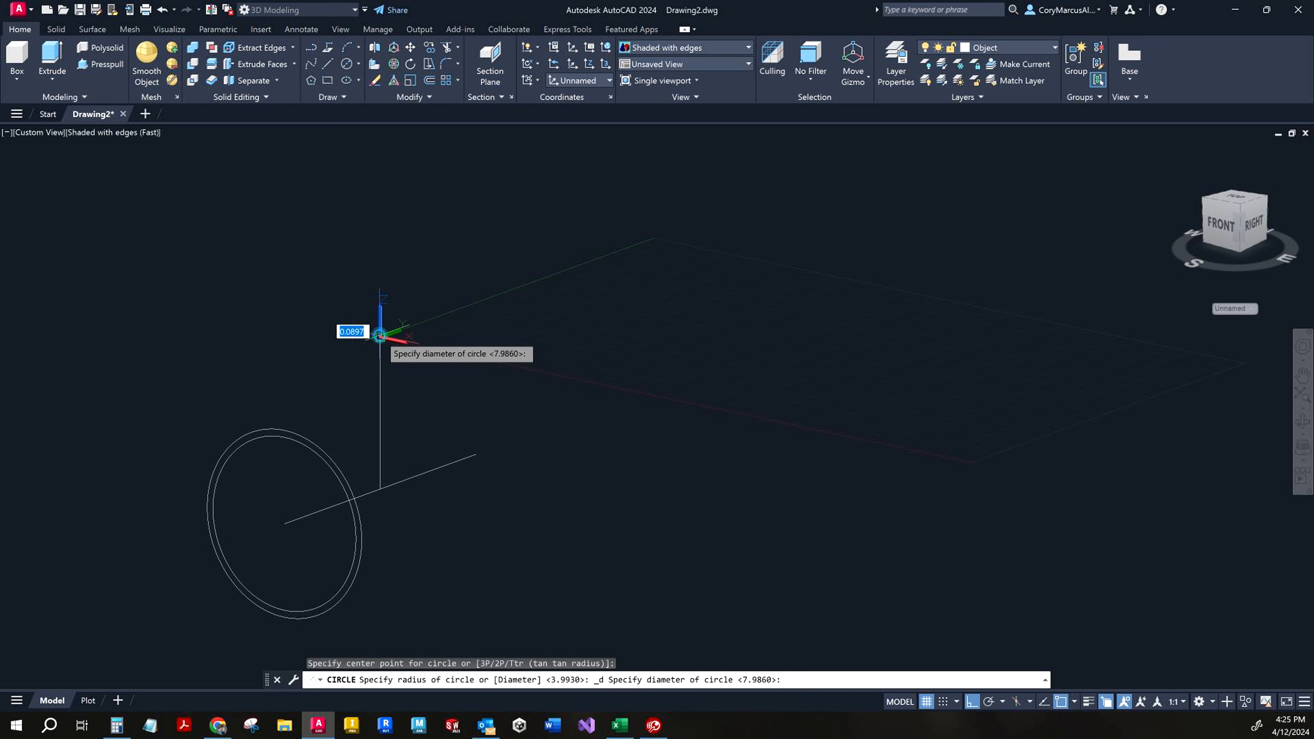
key("alt+Tab")
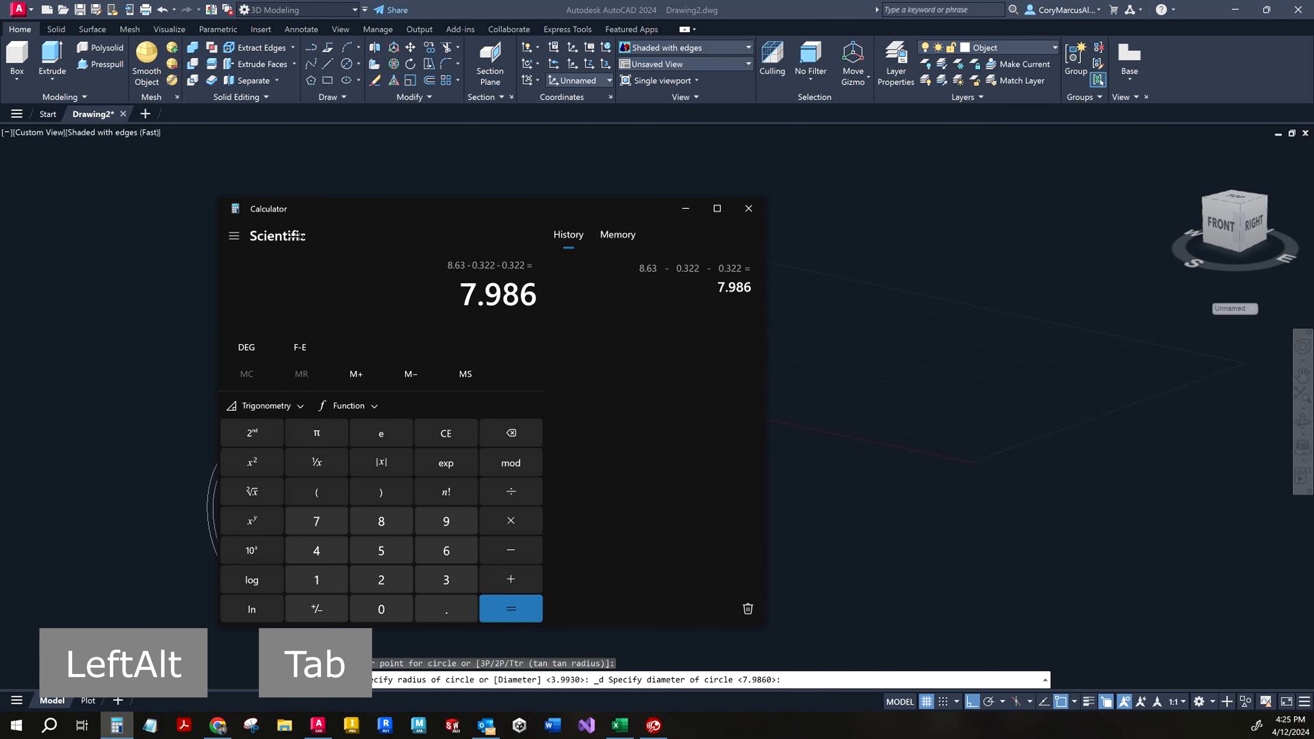
key("alt+Tab")
type("7986")
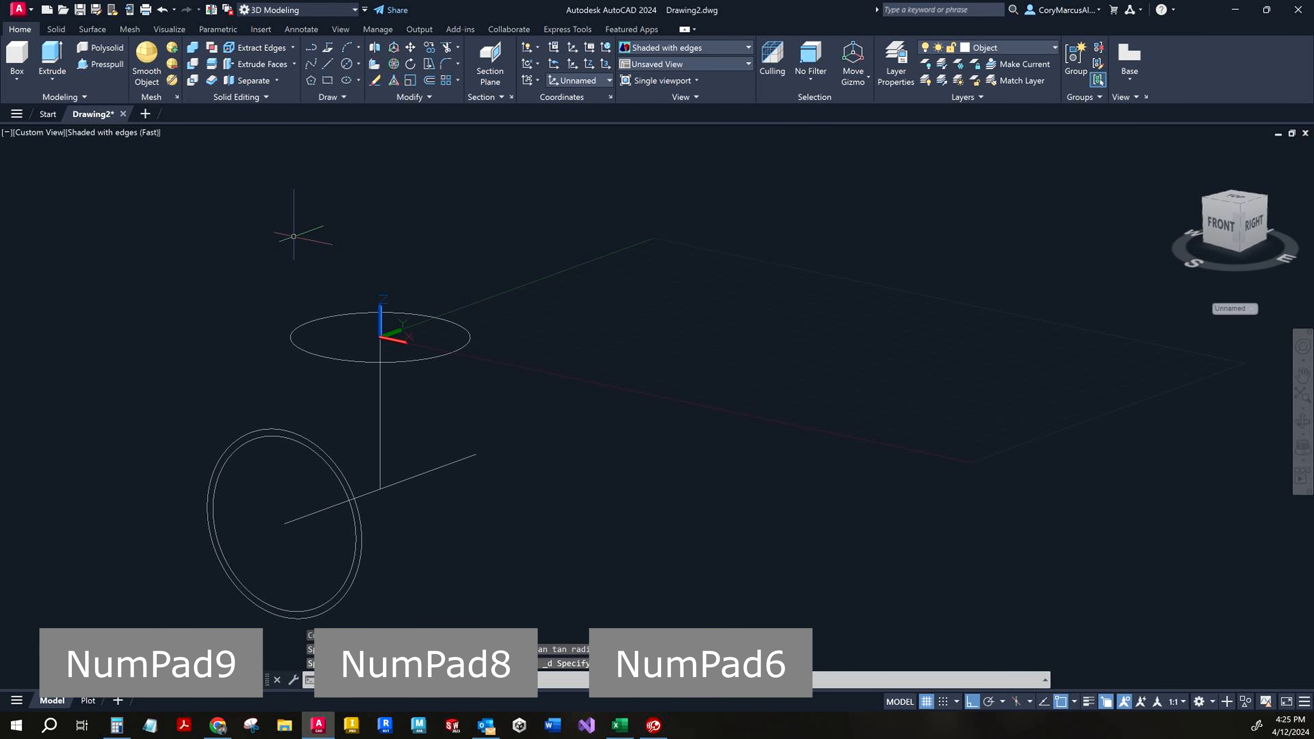
key("Return")
- Draw a concentric outer circle with diameter 8.63 at the upper end of the vertical centerline
left_click(350, 66)
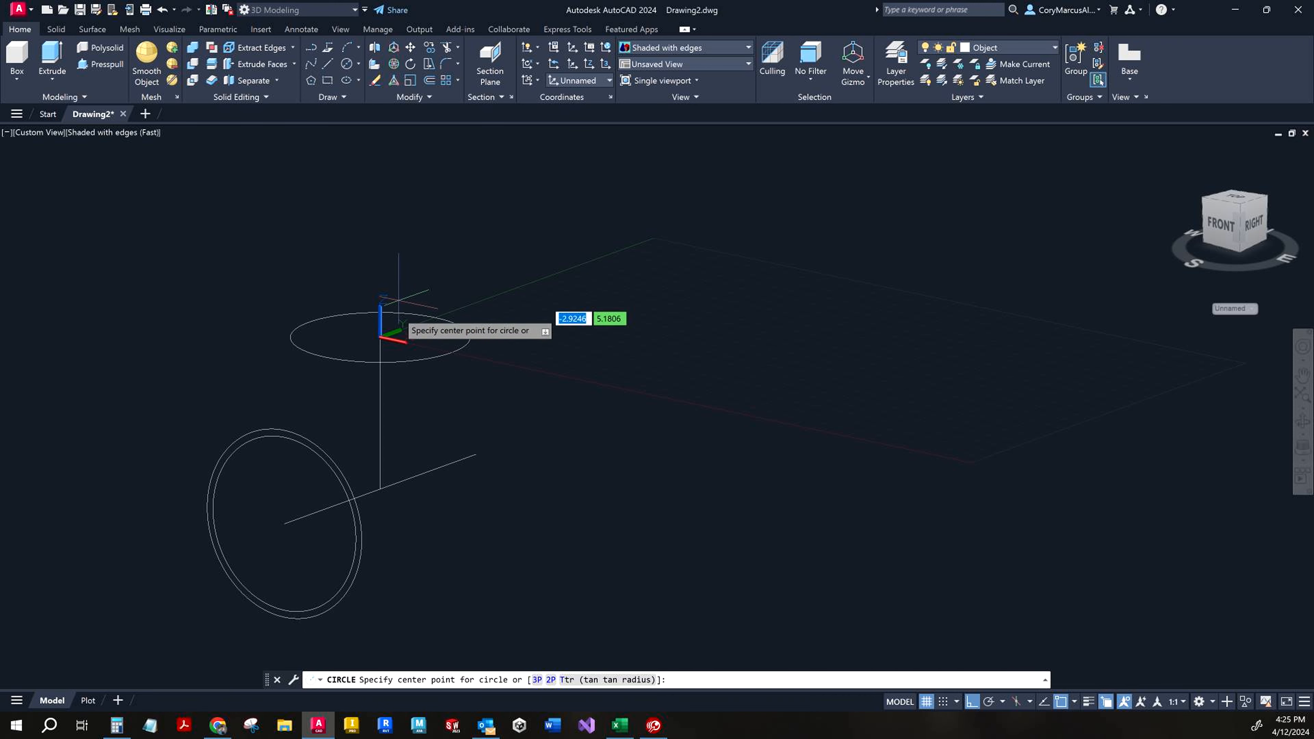
left_click(380, 338)
key("alt+Tab")
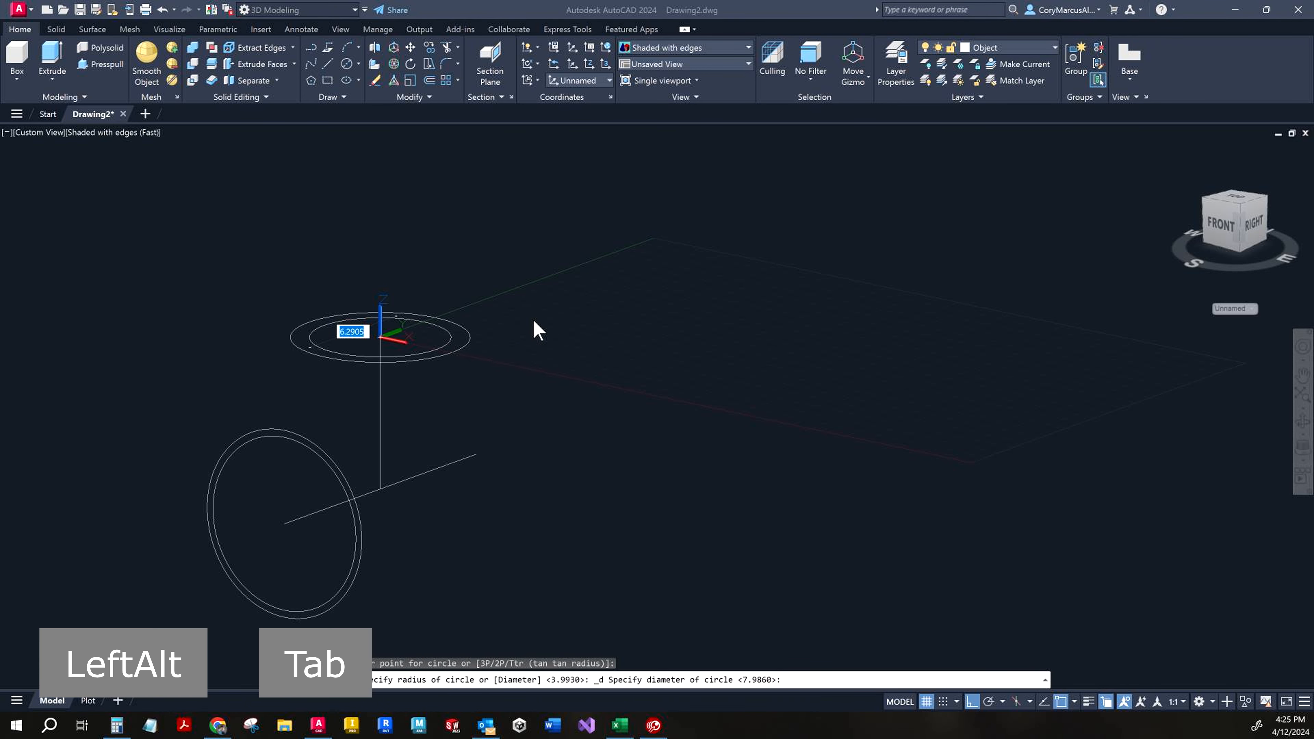
key("alt+Tab")
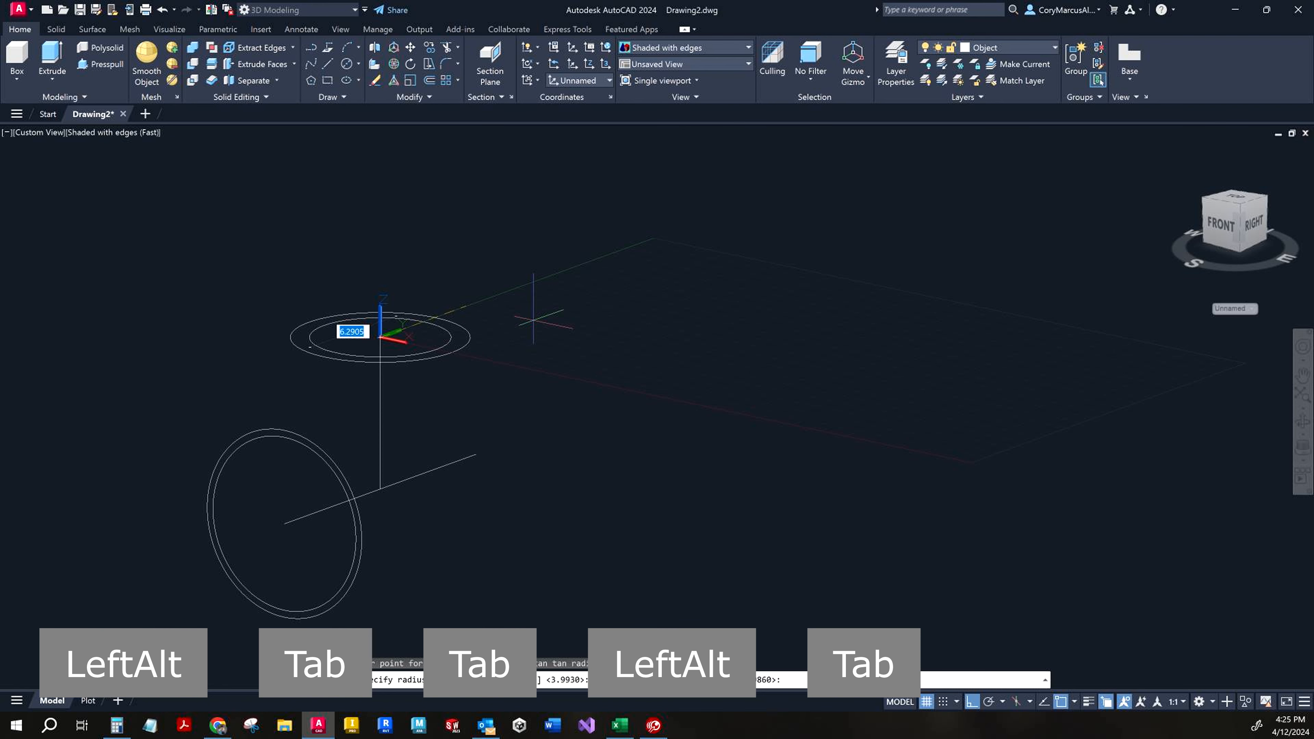
type("8.6")
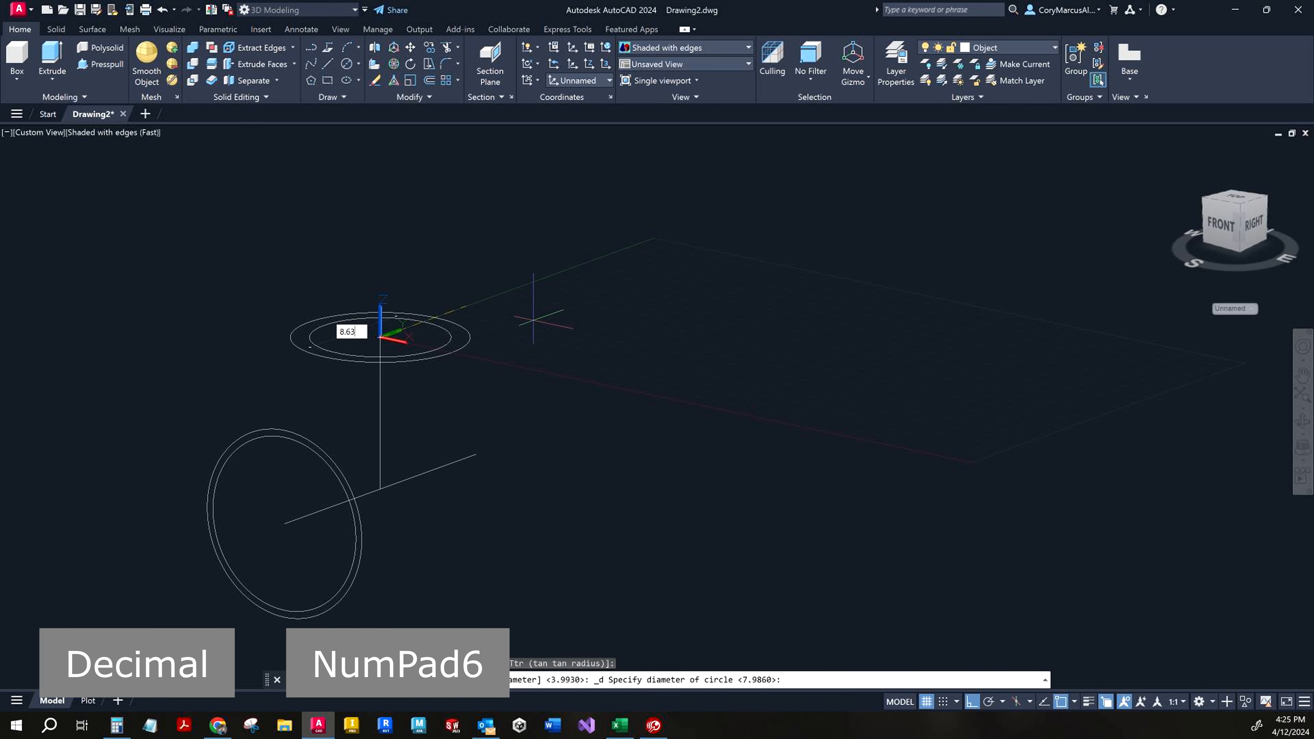
type("3")
key("Return")
key("Escape")
key("Escape")
- Extrude both circles at the front end of the horizontal centerline 14 units along that centerline as solids
middle_click_drag(585, 365, 637, 392)
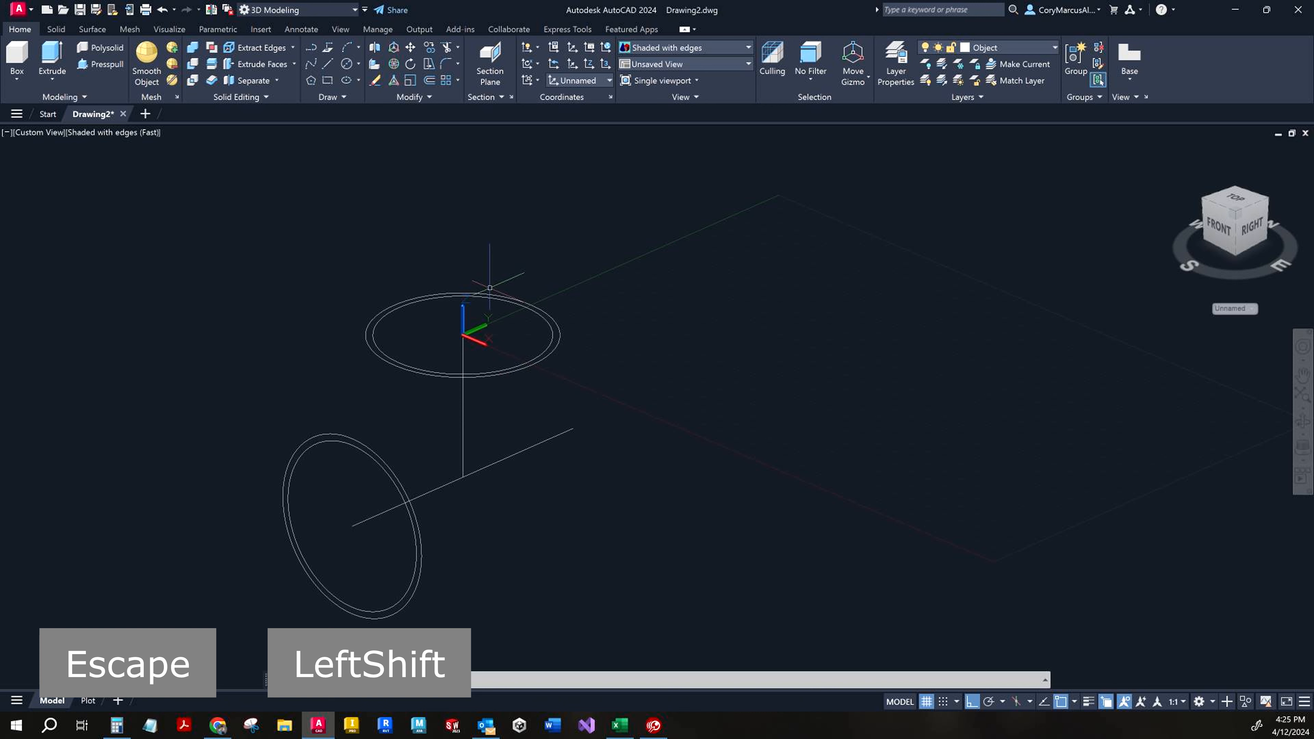
left_click(51, 70)
scroll(287, 461, "up", 2)
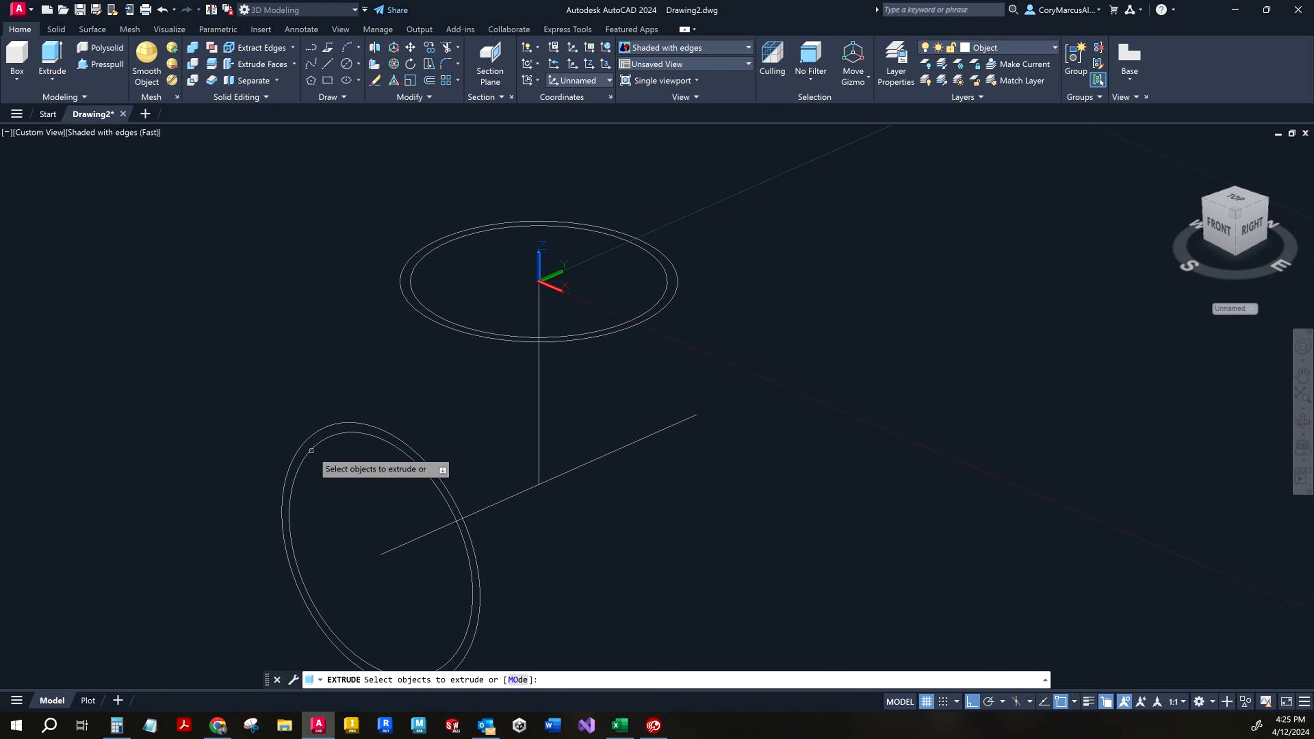
left_click(312, 446)
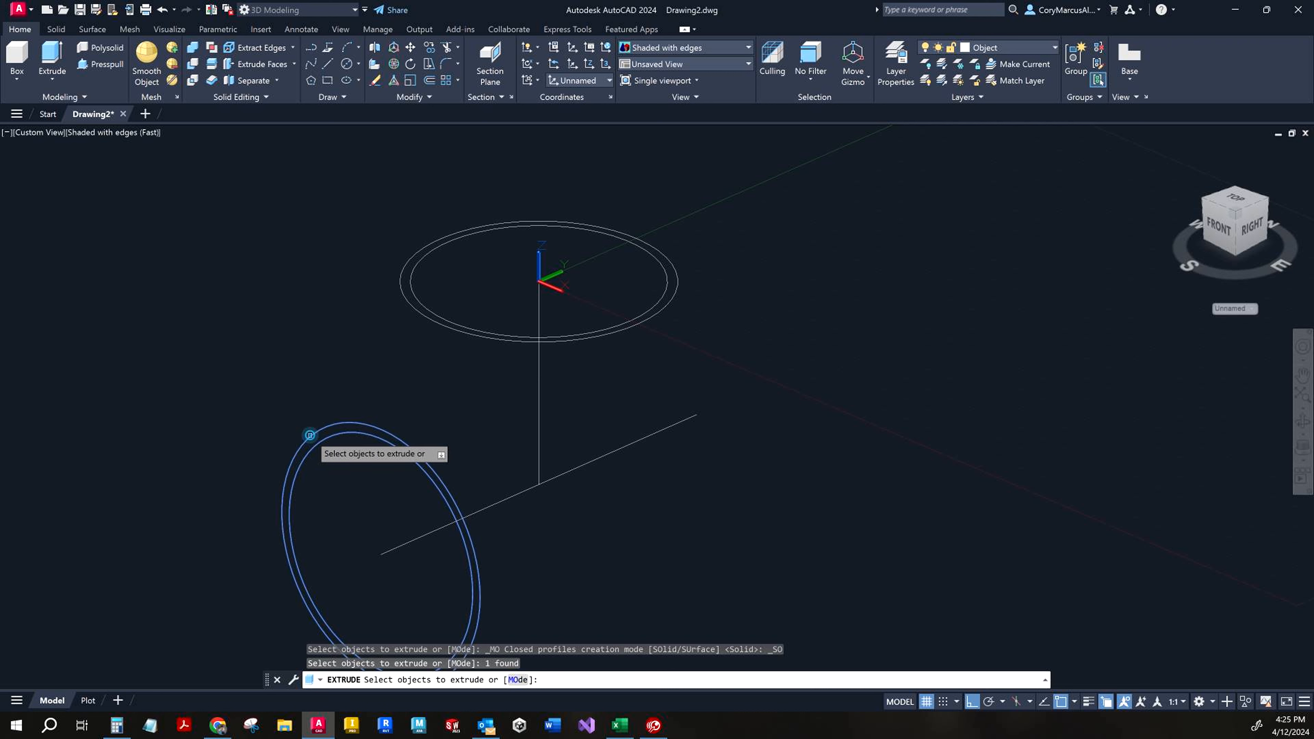
left_click(309, 435)
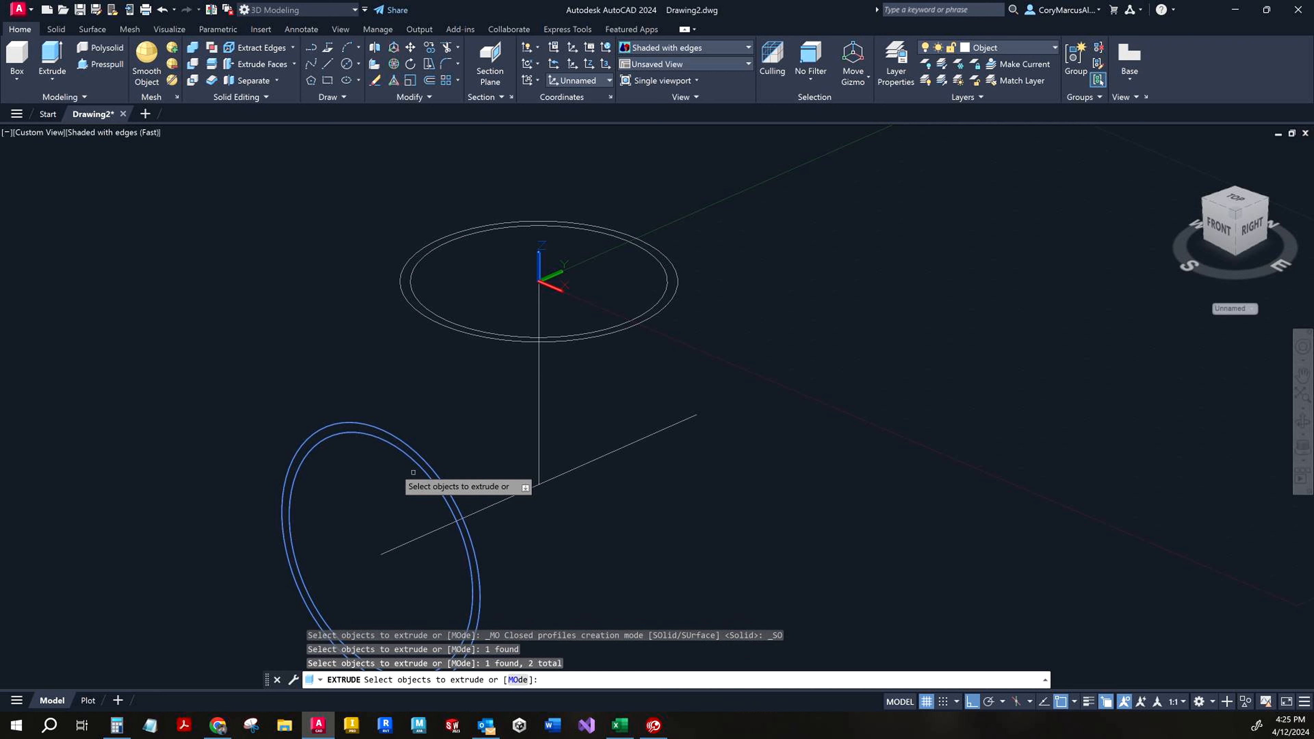
right_click(621, 509)
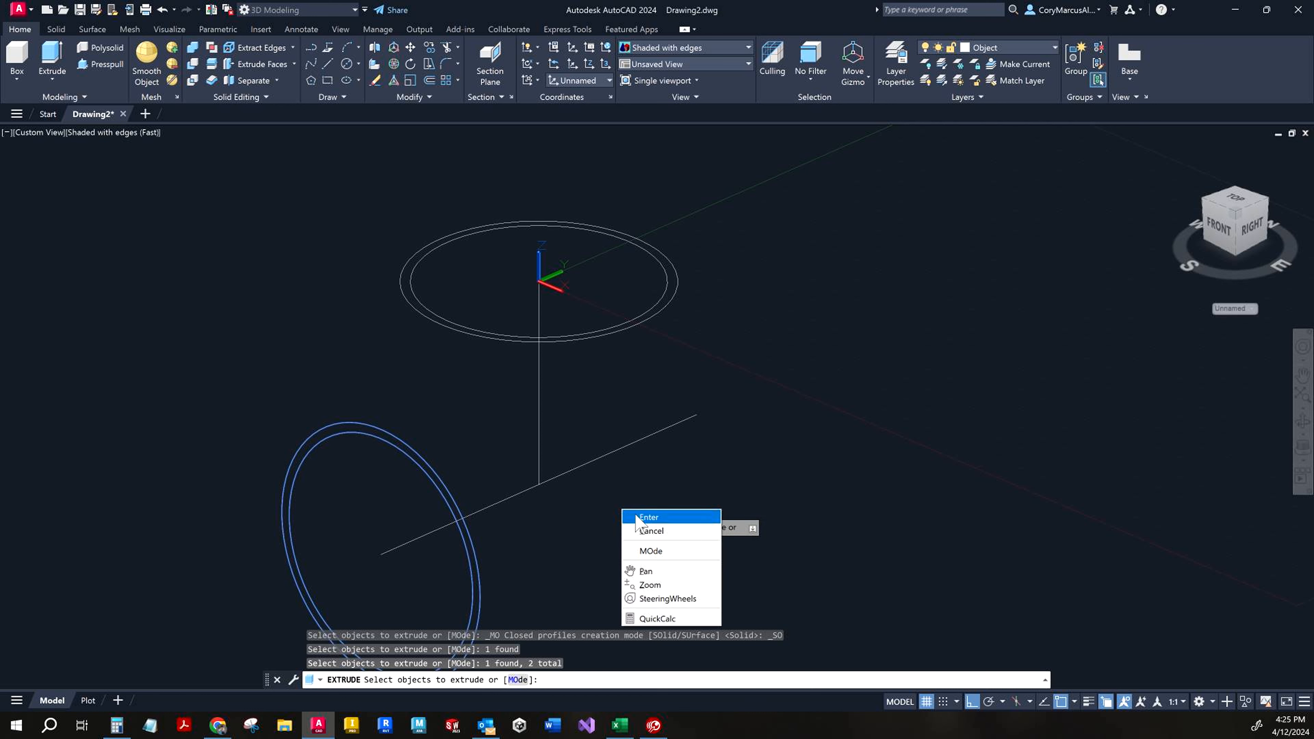
left_click(642, 516)
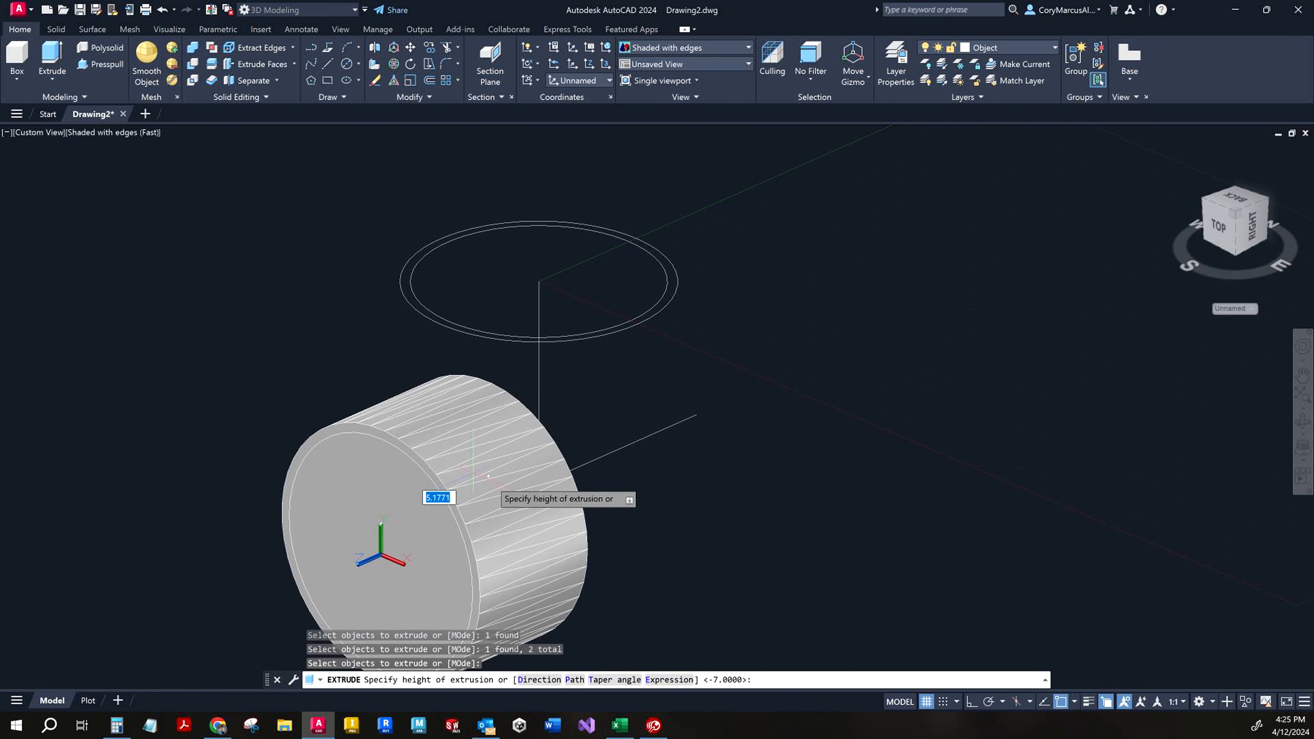
type("14")
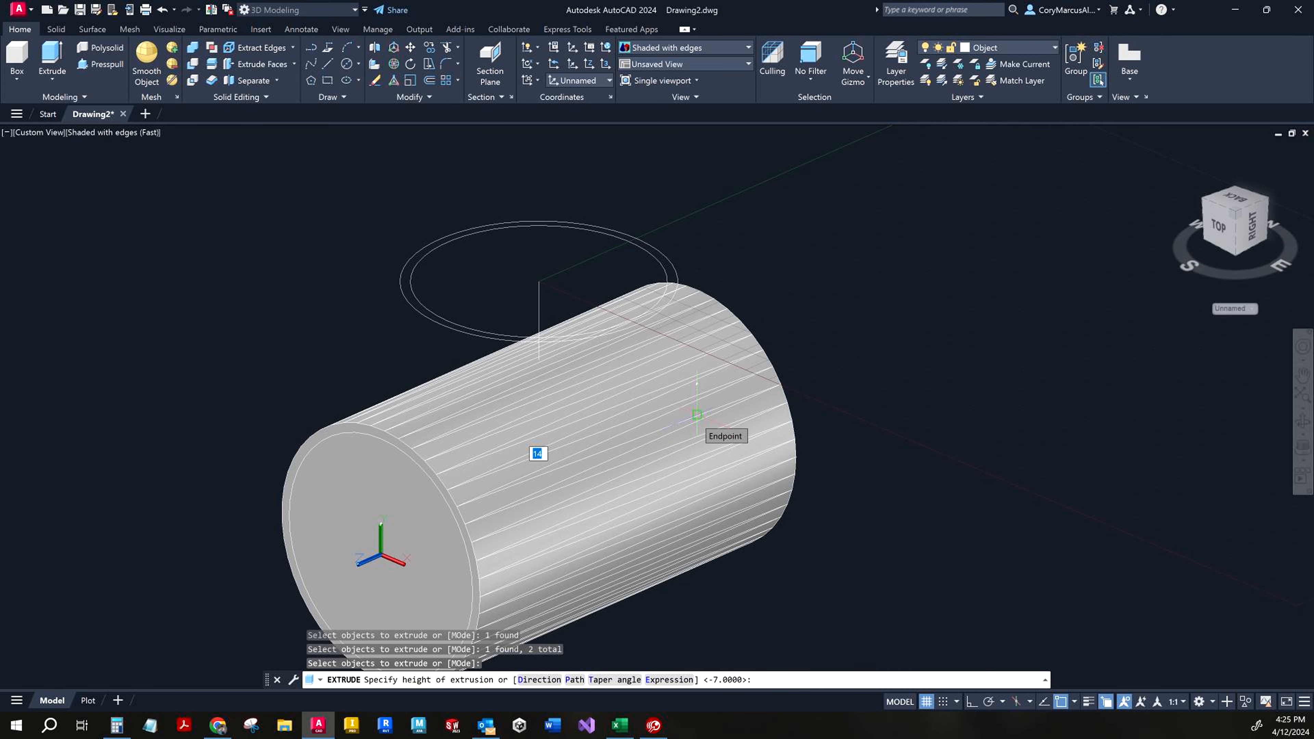
key("Return")
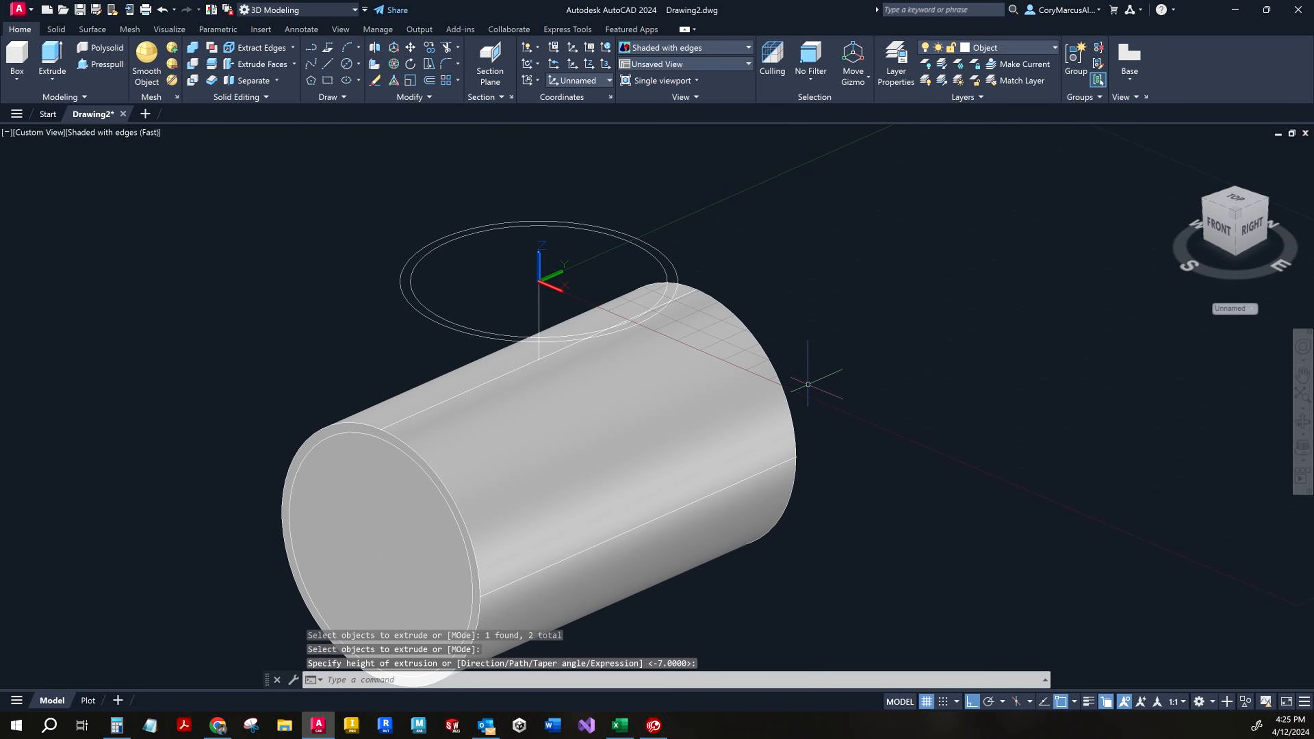
middle_click_drag(824, 387, 683, 375, "shift")
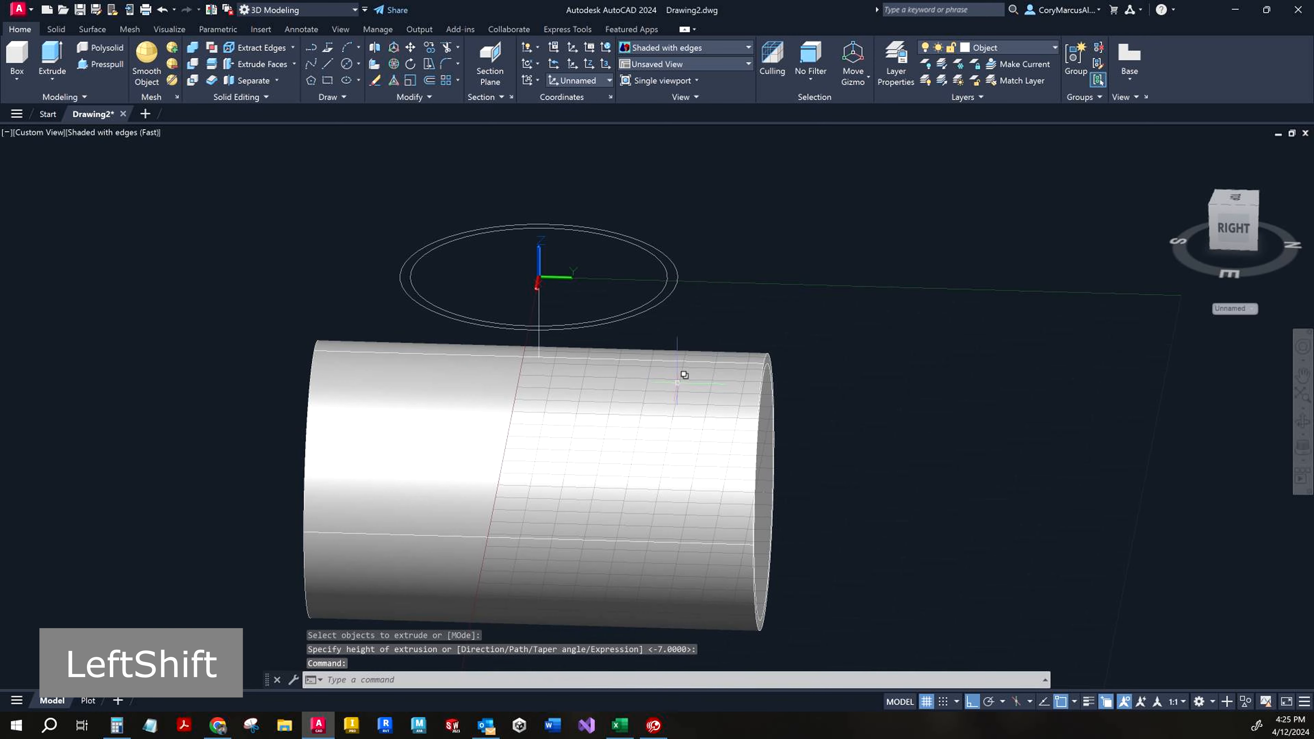
left_click(521, 429)
middle_click_drag(521, 429, 585, 441, "shift")
key("Escape")
key("Escape")
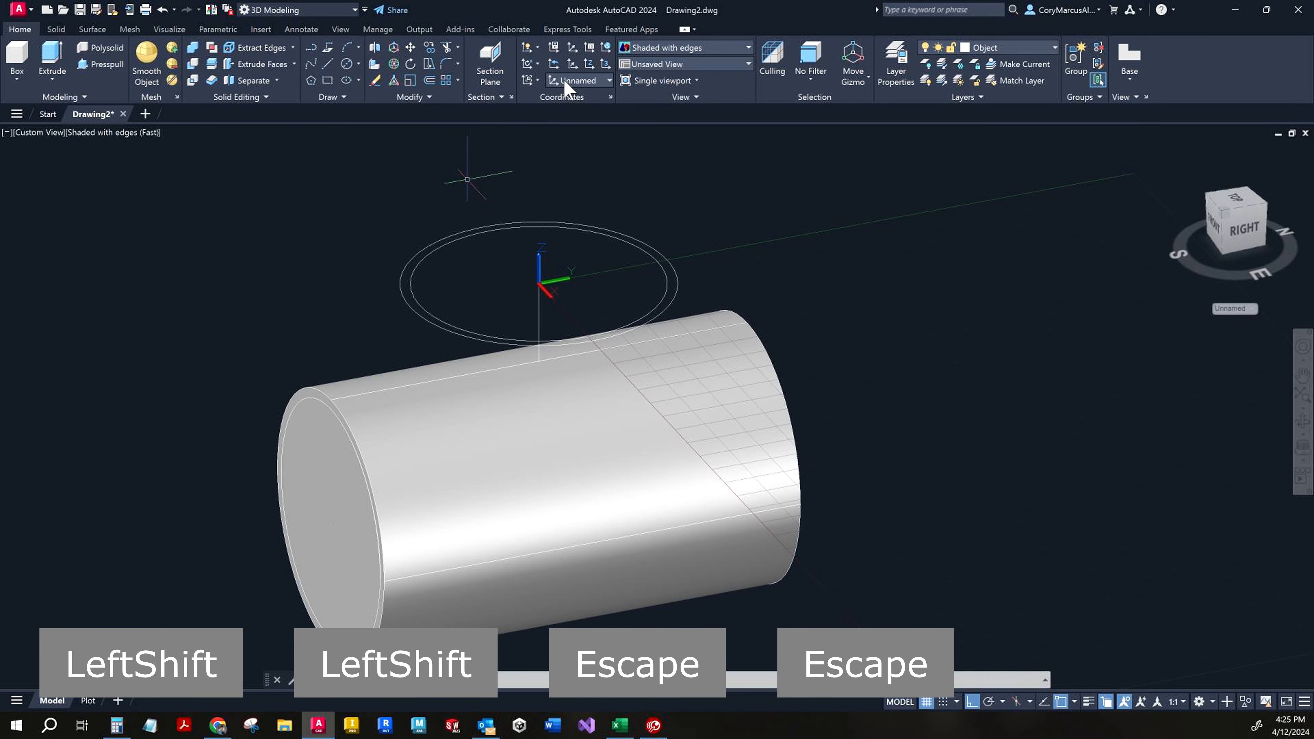
left_click(490, 75)
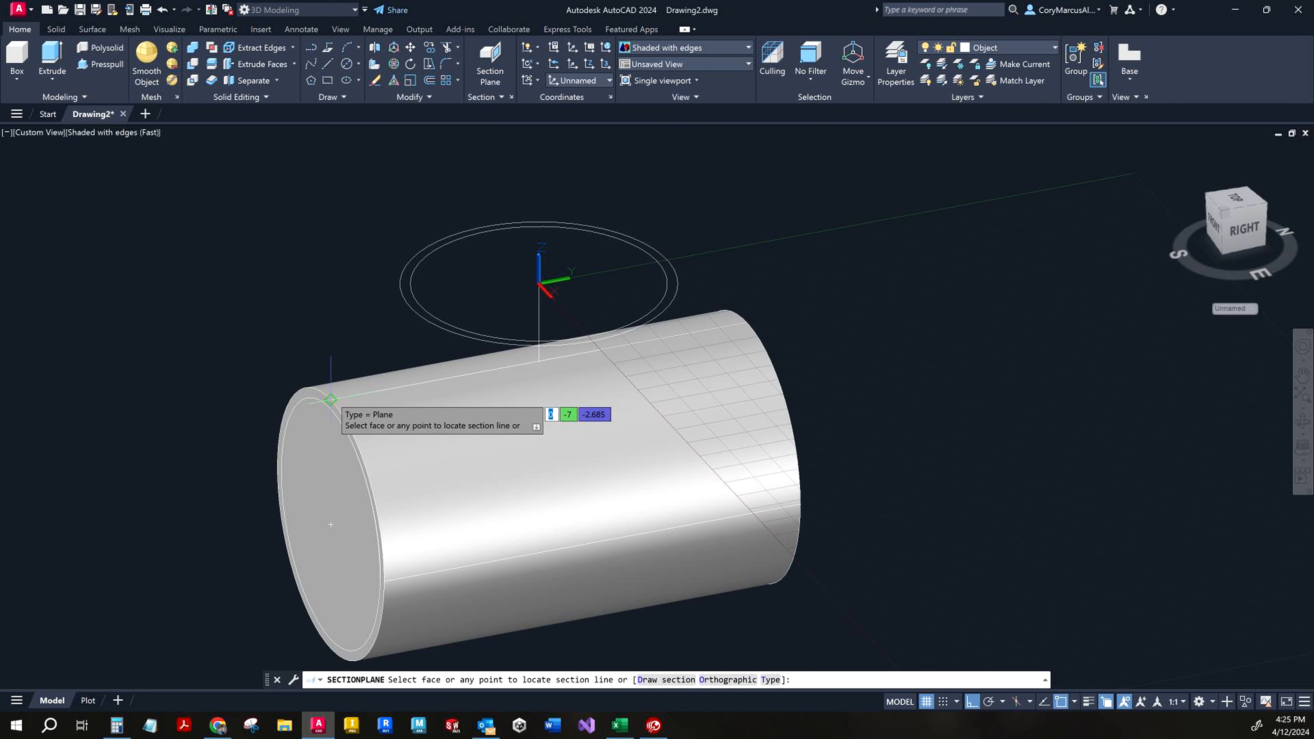
left_click(331, 400)
key("Escape")
key("ctrl+z")
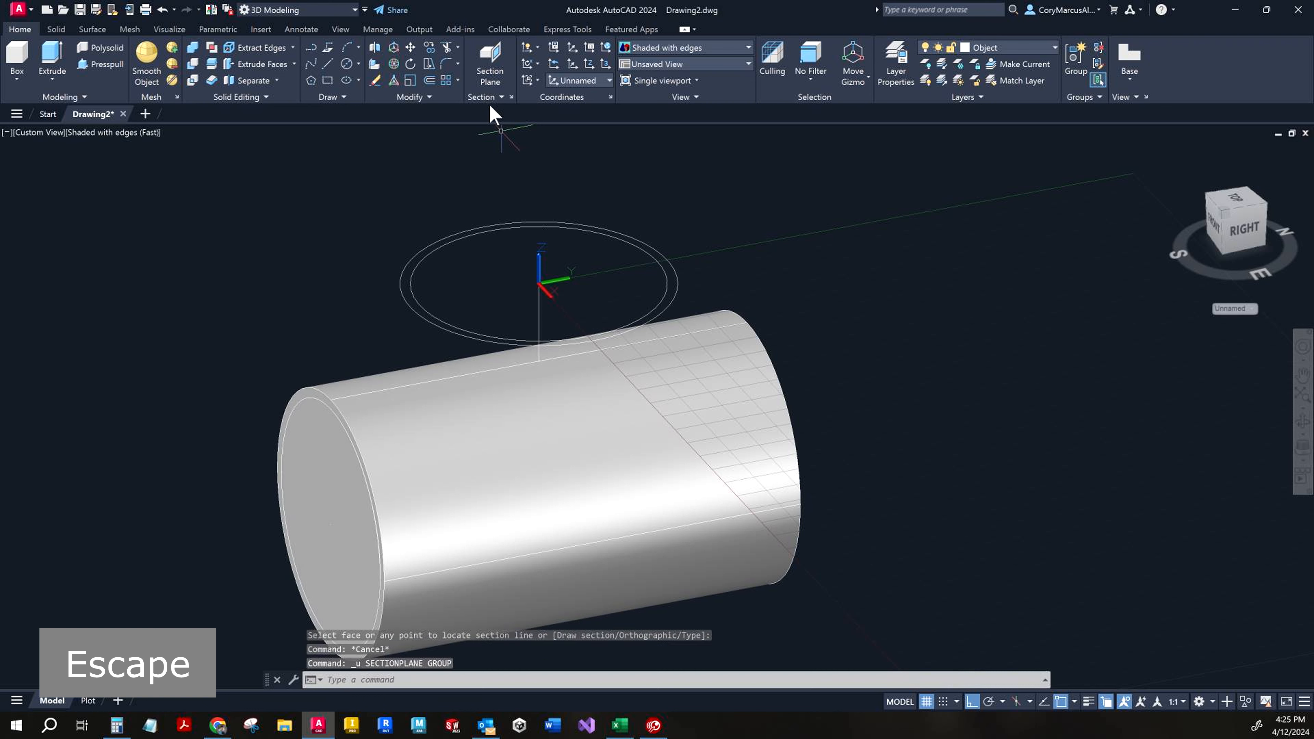
- Create a section plane along the extruded cylinders, through the uppermost points of their front and far end circles
left_click(490, 68)
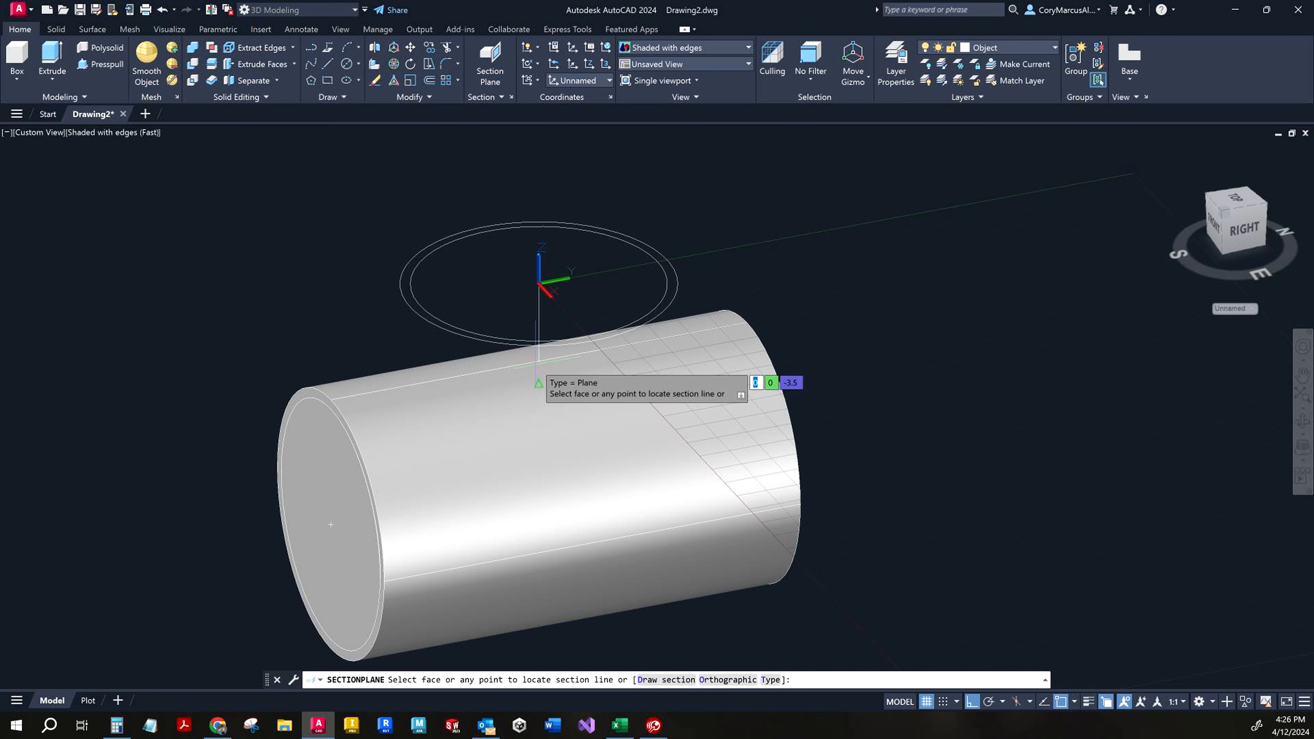
left_click(331, 399)
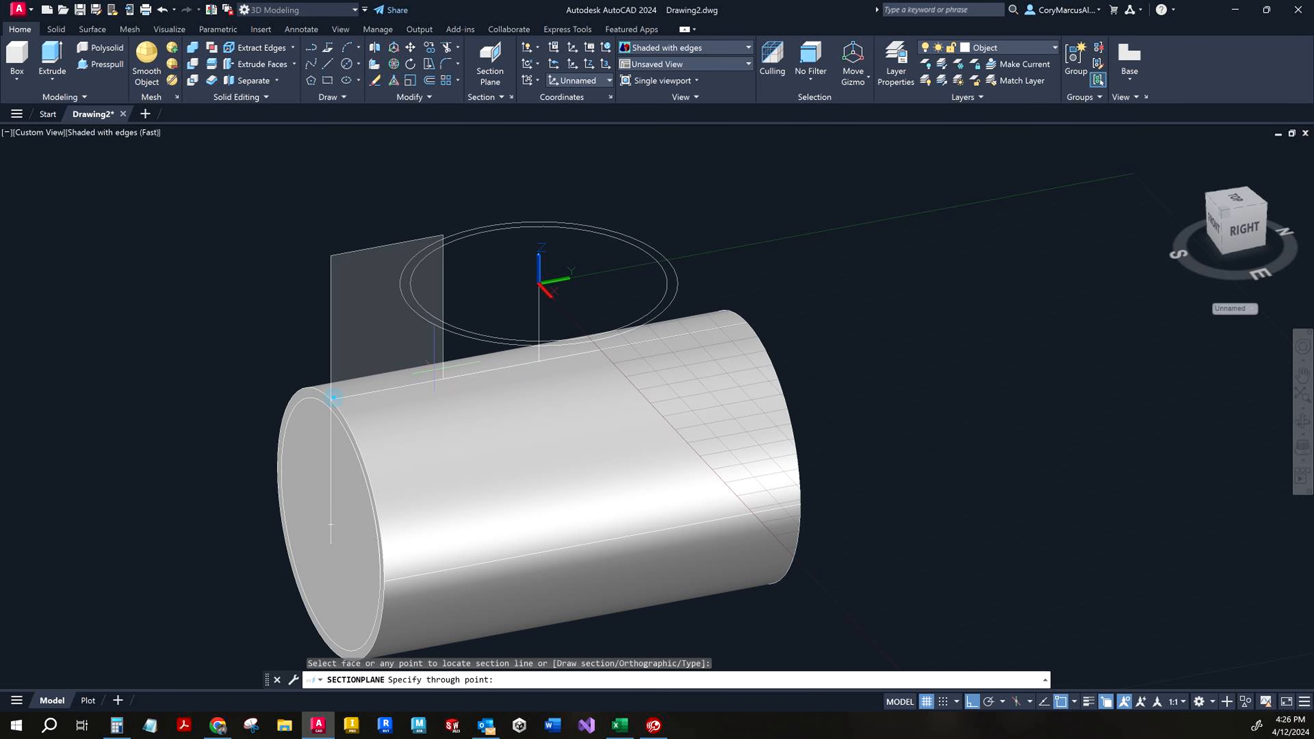
left_click(747, 322)
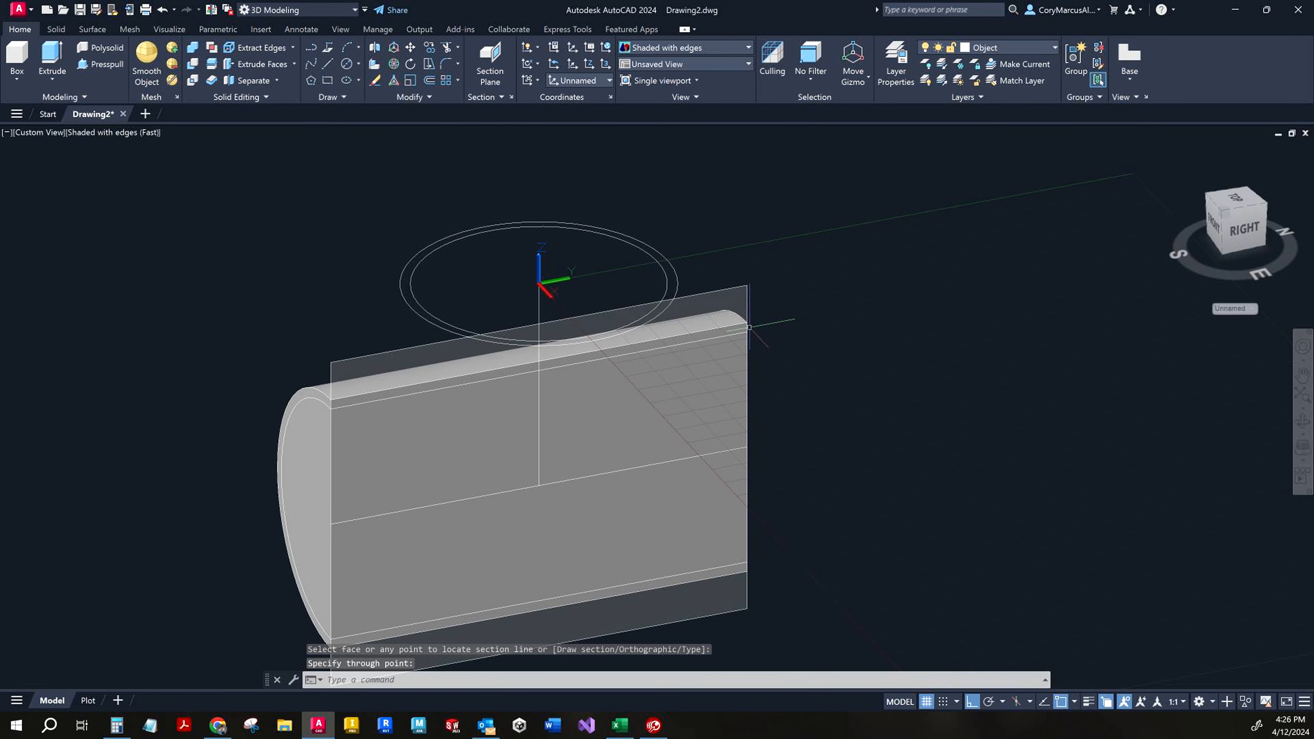
key("Escape")
- Move the section plane along the negative X axis, away from the horizontal centerline
key("shift")
left_click(717, 279)
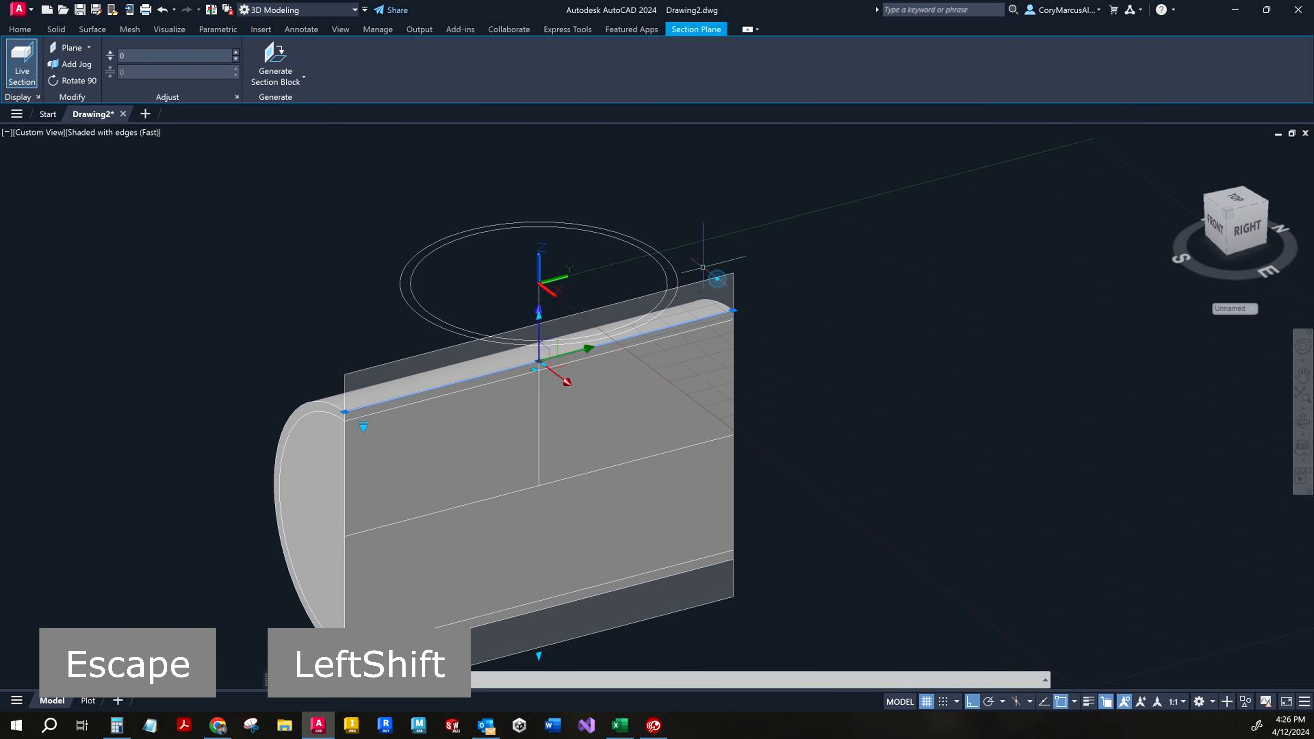
left_click(567, 385)
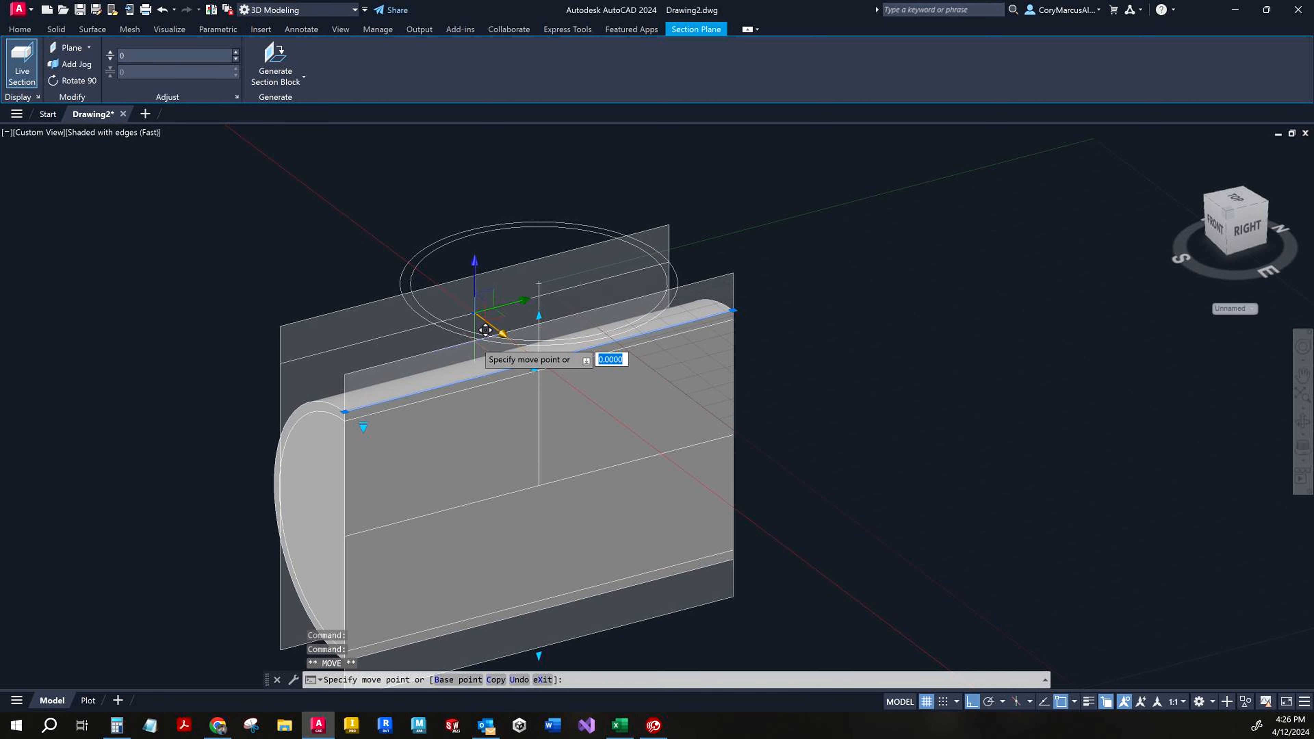
left_click(500, 313)
key("Escape")
key("Escape")
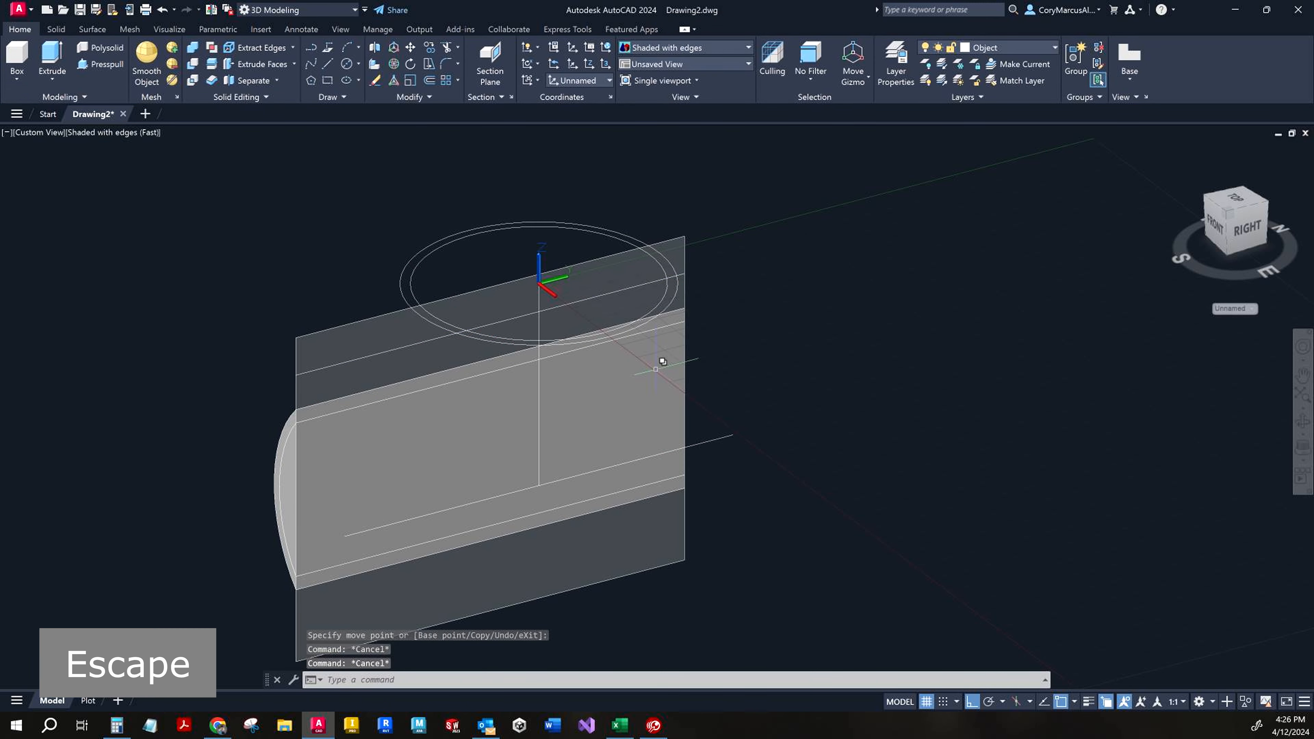
- Extrude both concentric circles at the upper end of the vertical centerline 7 units downward as solids
key("shift")
middle_click_drag(687, 363, 731, 329, "shift")
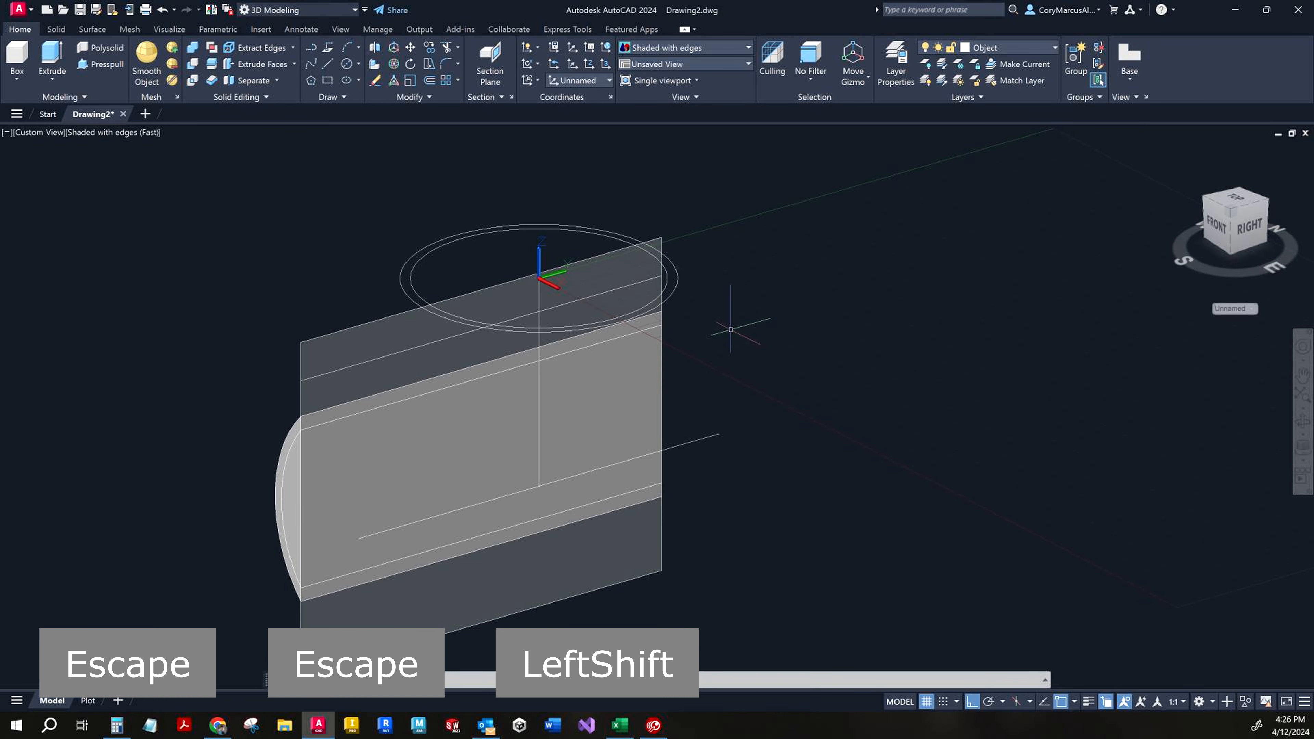
left_click(412, 242)
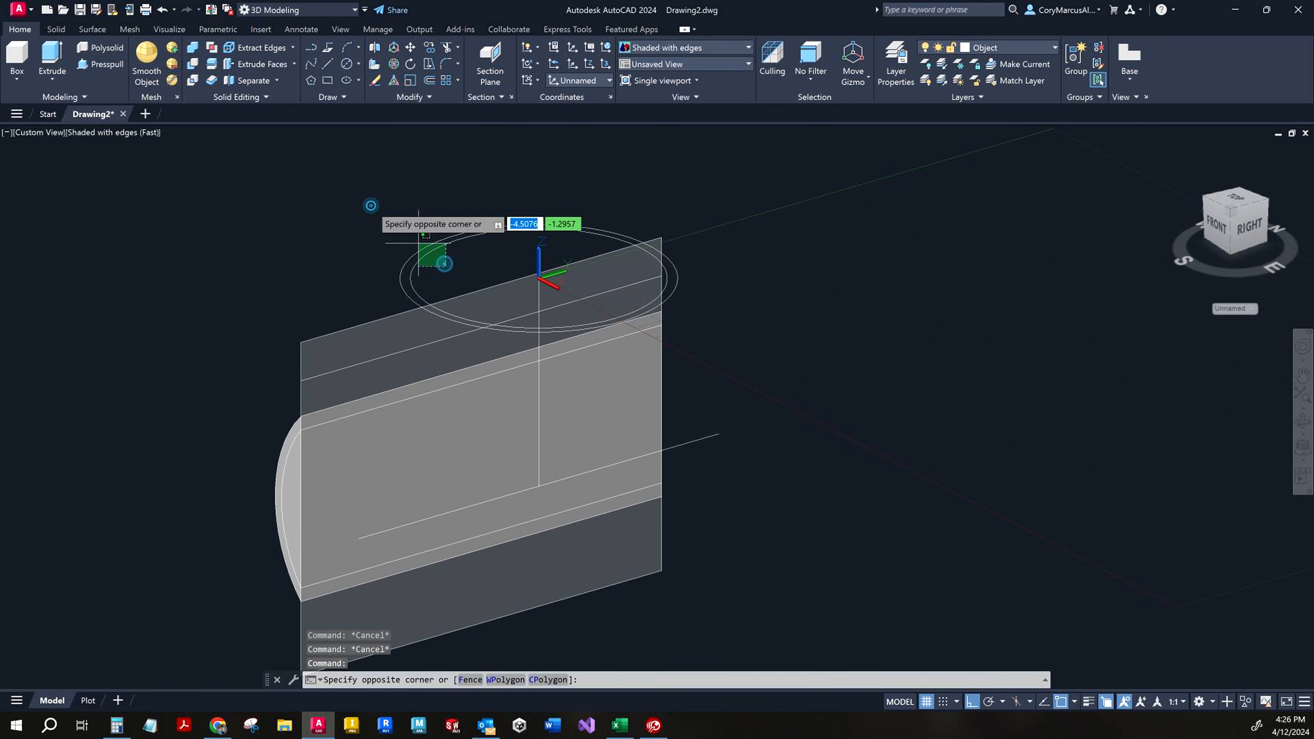
key("Escape")
left_click(52, 57)
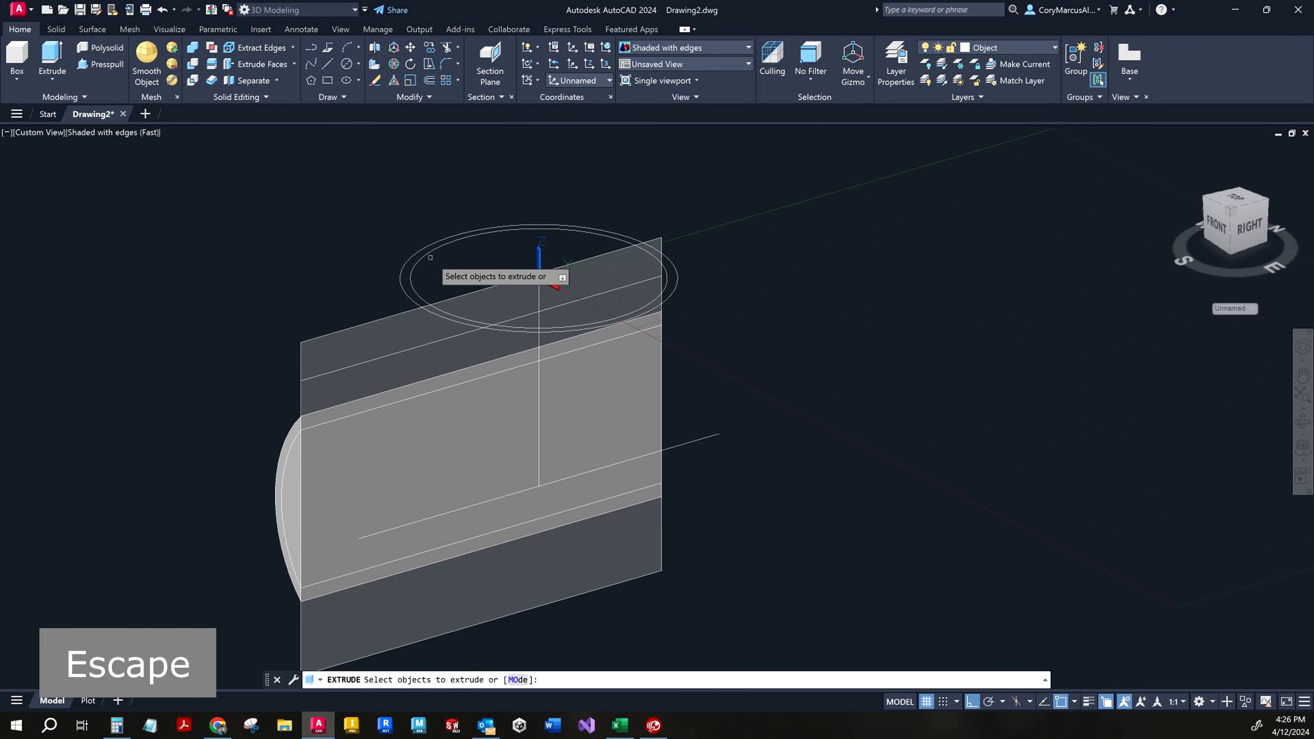
left_click(409, 274)
left_click(401, 272)
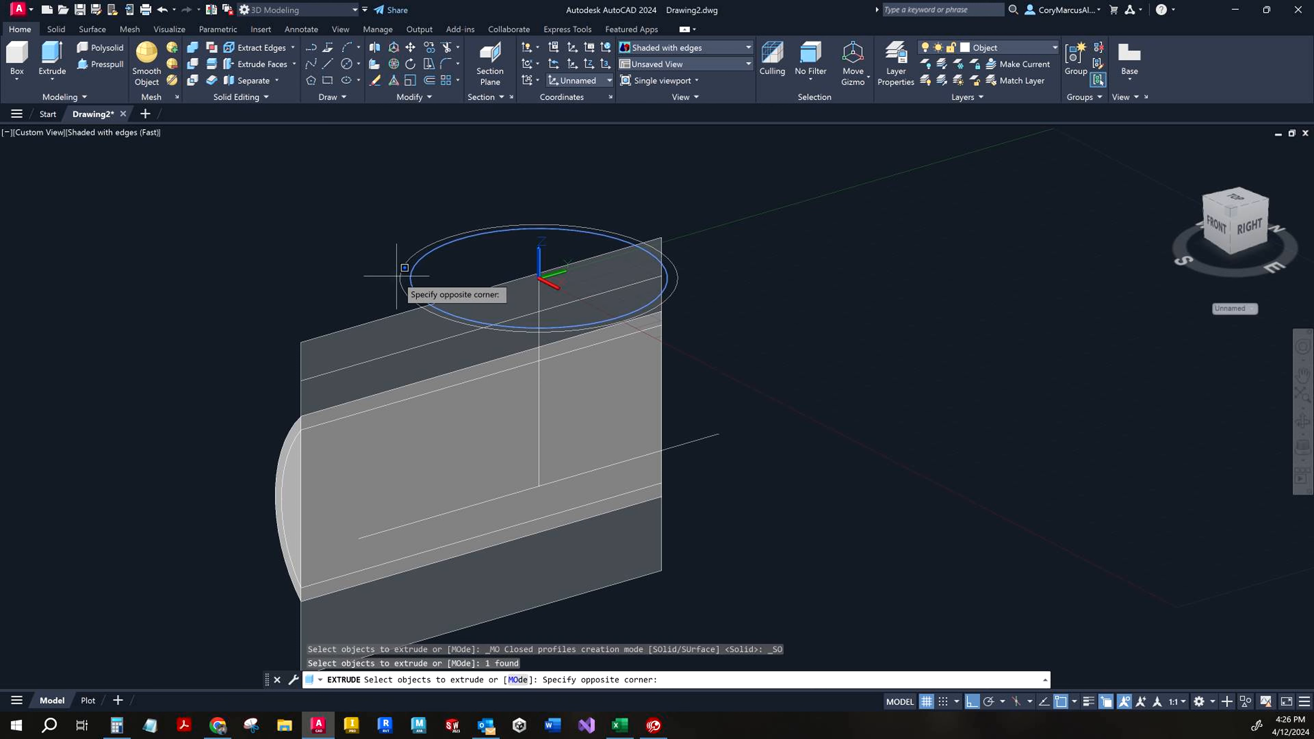
left_click(404, 275)
left_click(401, 277)
right_click(756, 237)
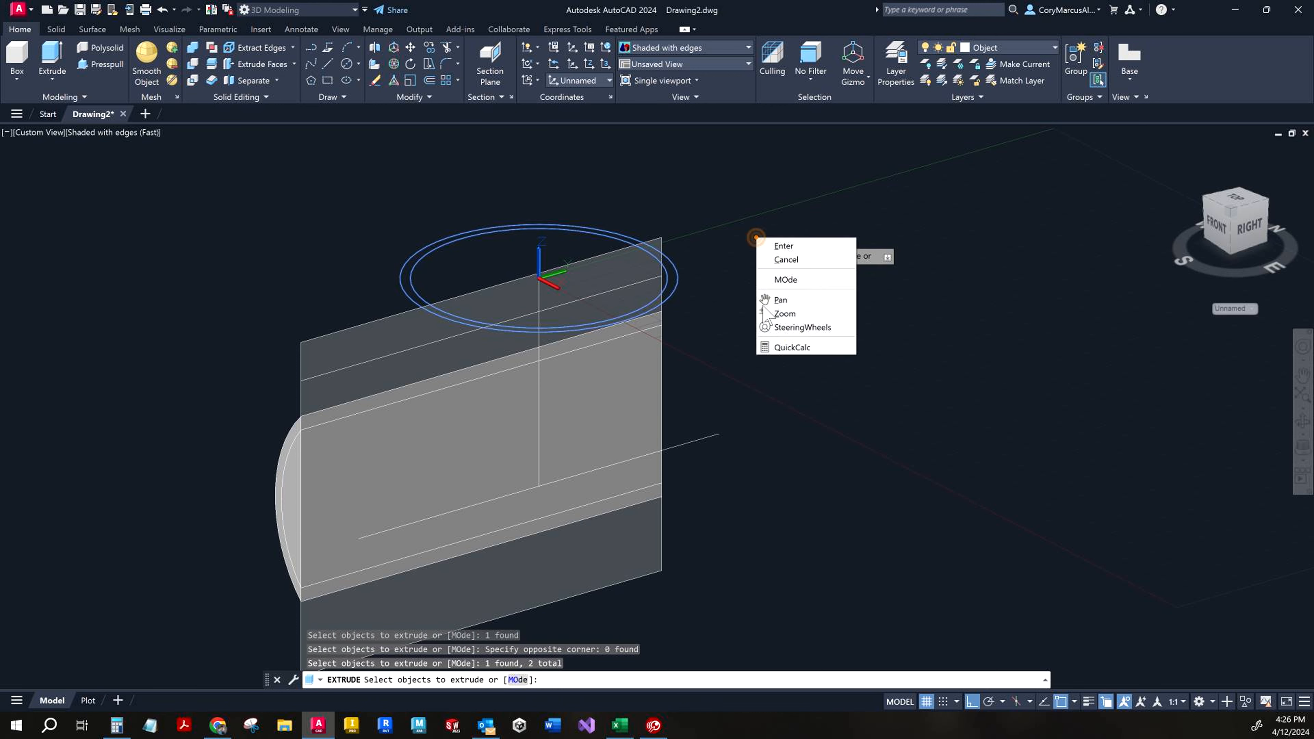
left_click(800, 246)
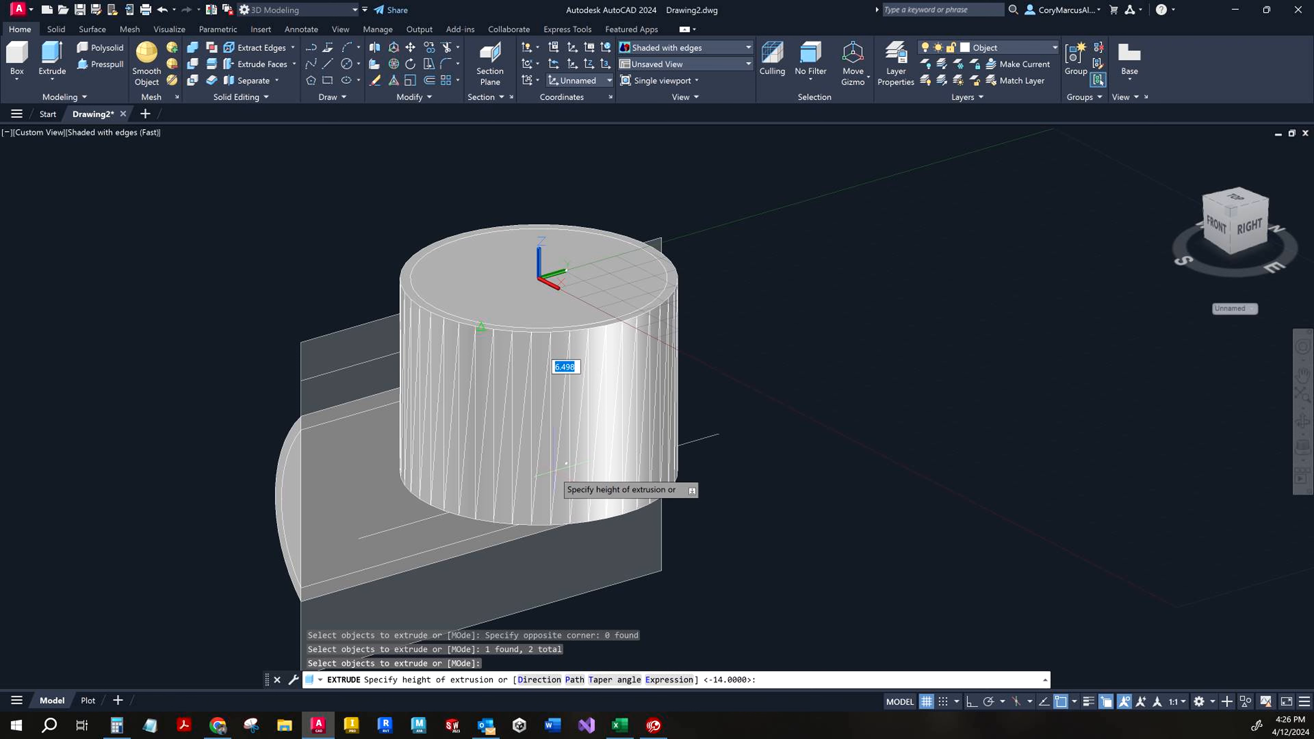
type("7")
key("Return")
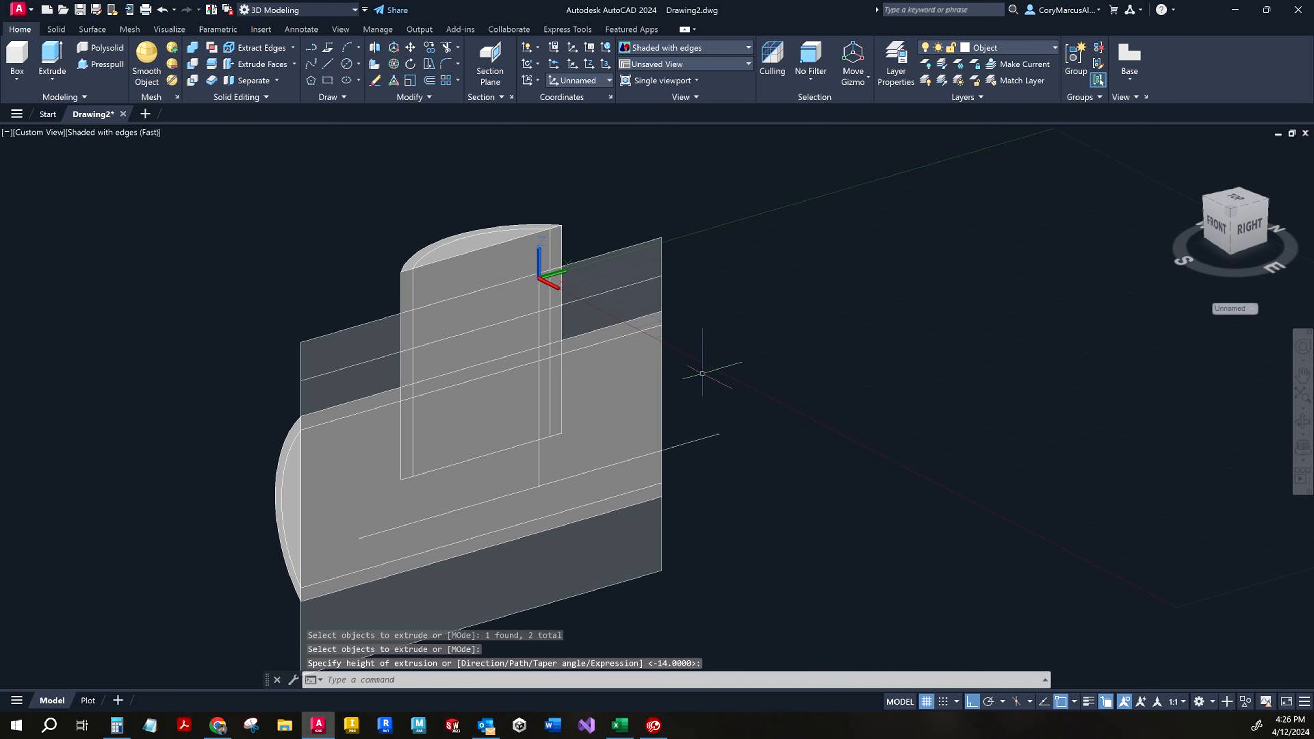
- Delete the section plane cutting through the horizontal and vertical cylinders
key("Escape")
left_click(640, 283)
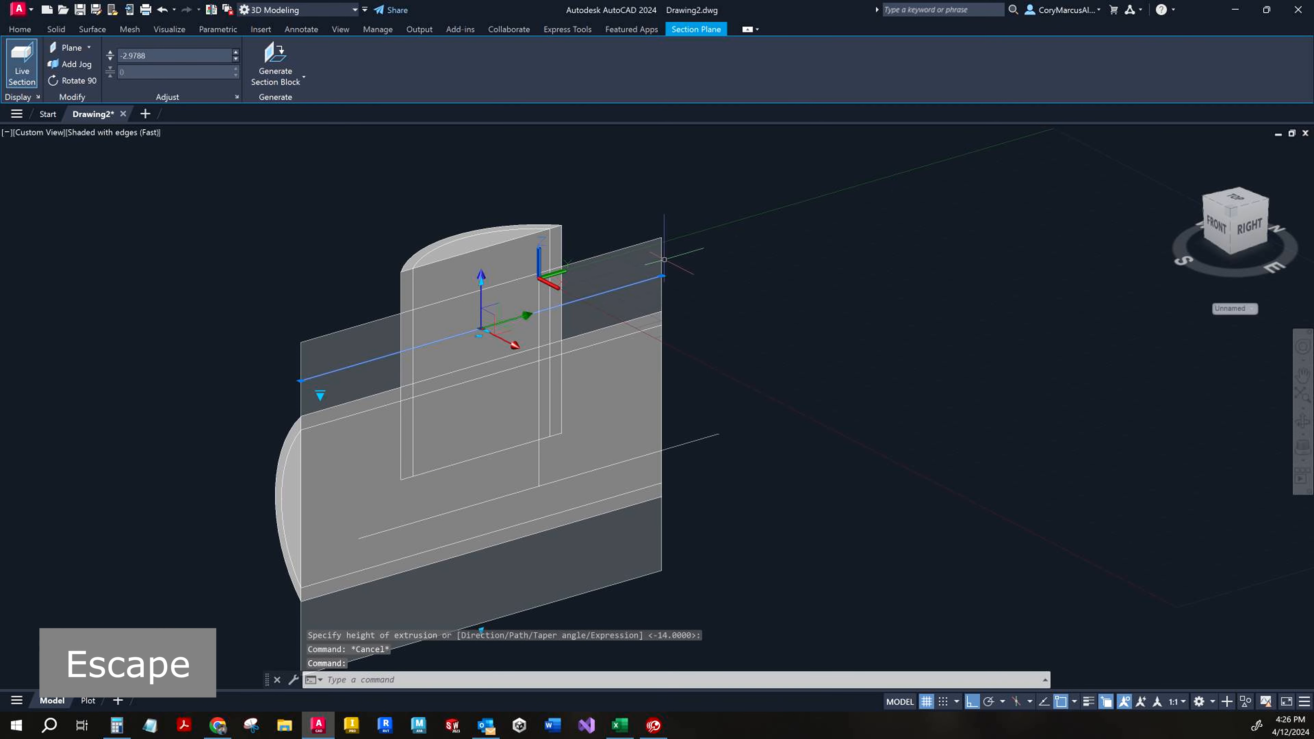
key("End")
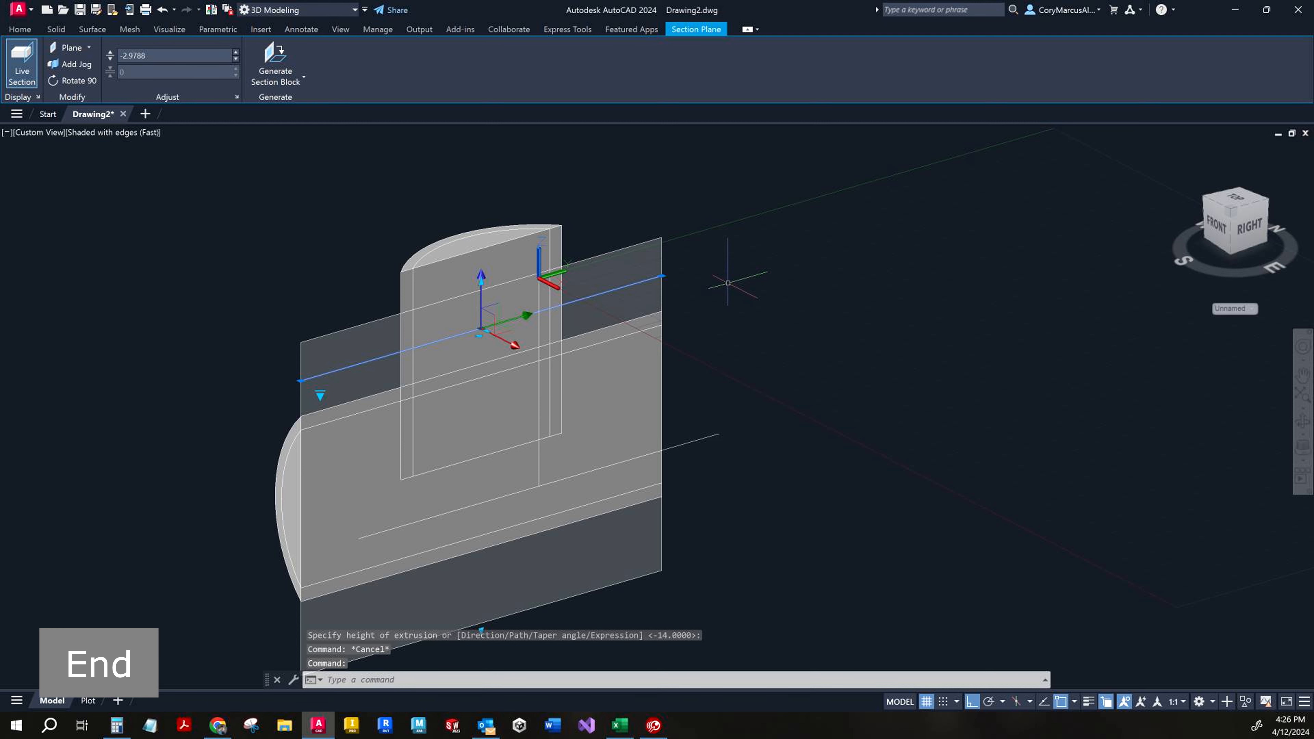
key("Escape")
key("Escape")
left_click(644, 230)
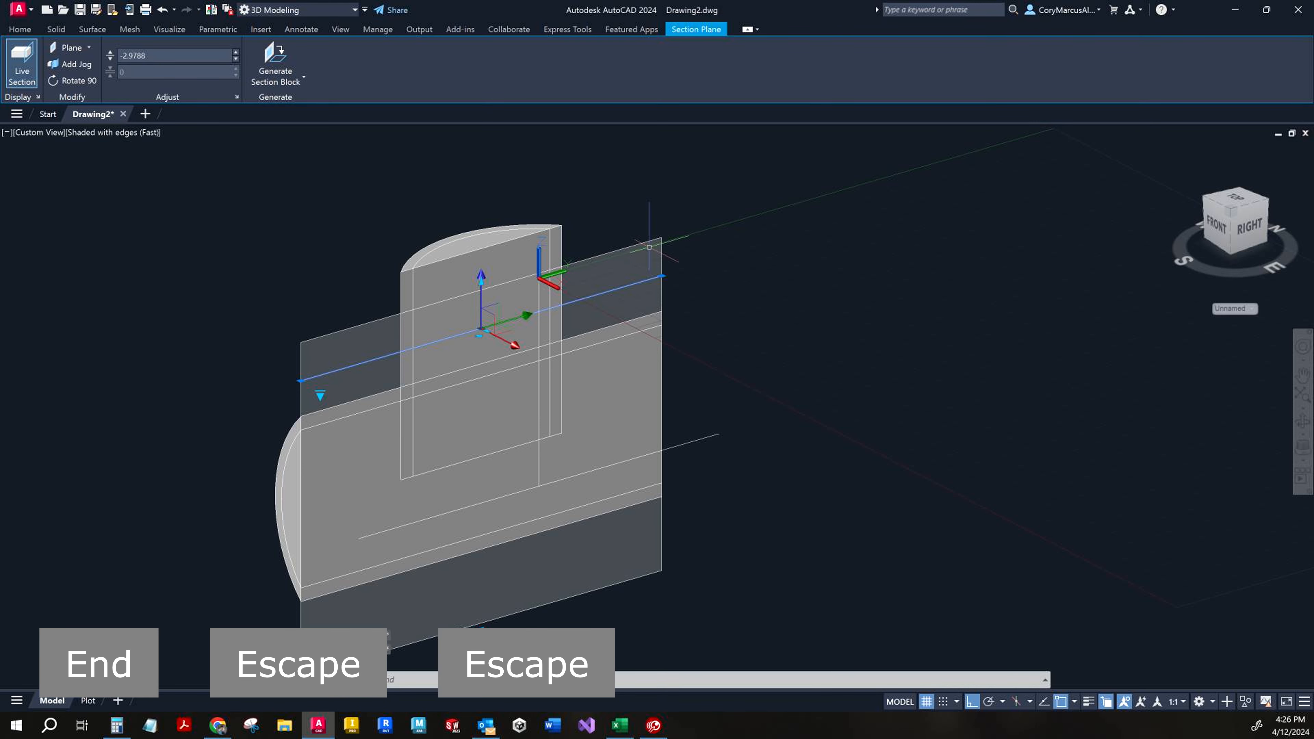
key("Delete")
scroll(763, 285, "down", 2)
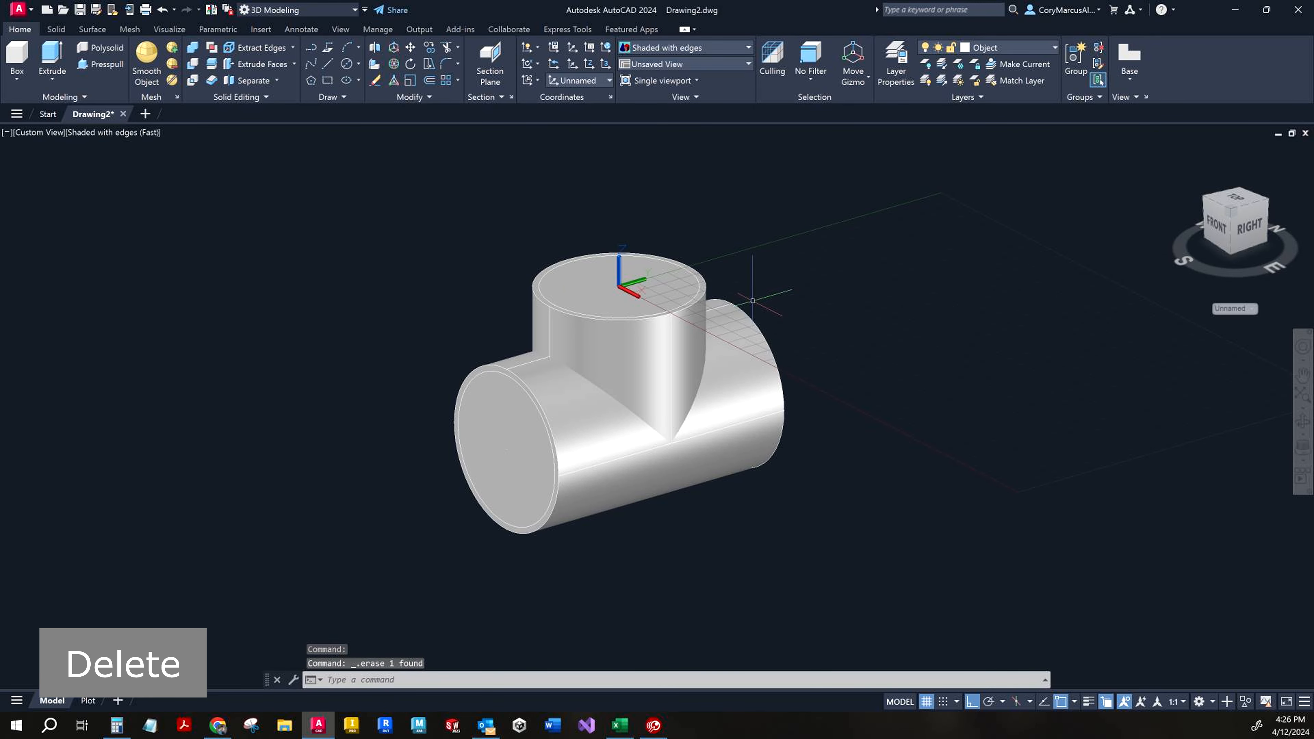
middle_click_drag(747, 322, 728, 310)
left_click(588, 393)
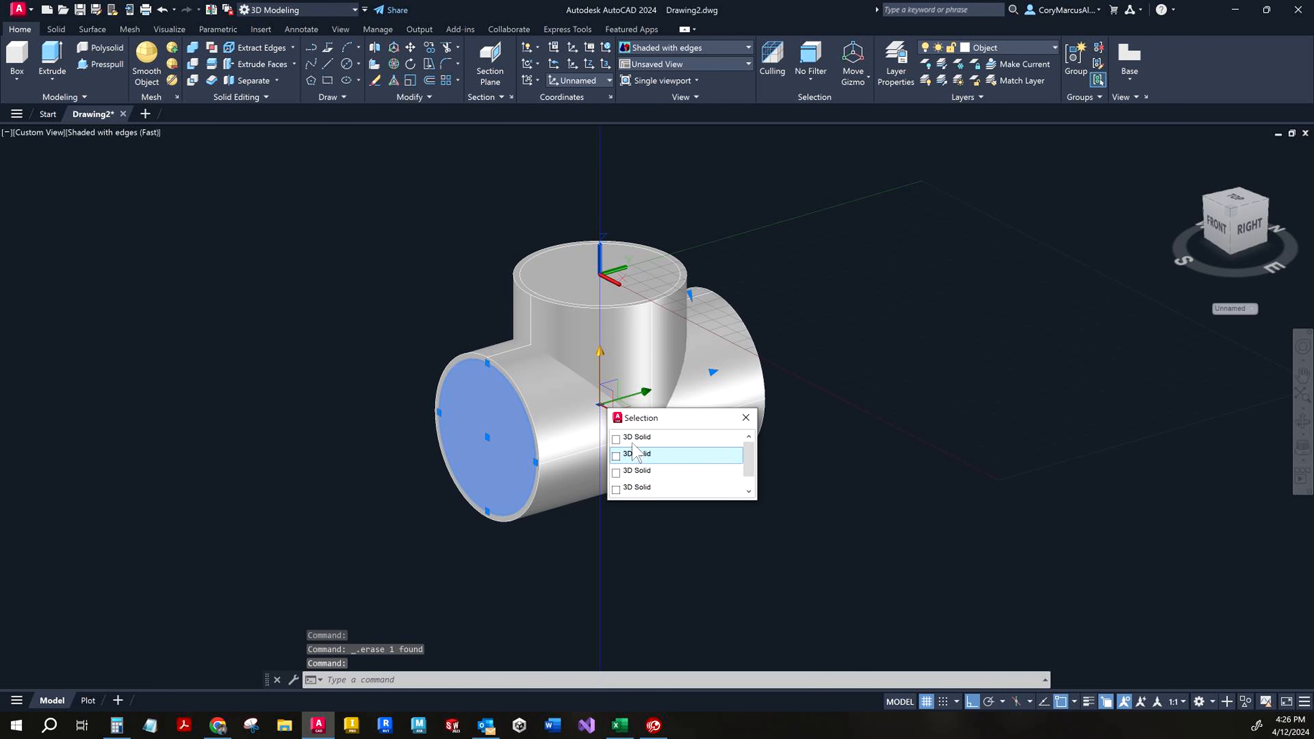
key("Escape")
key("Escape")
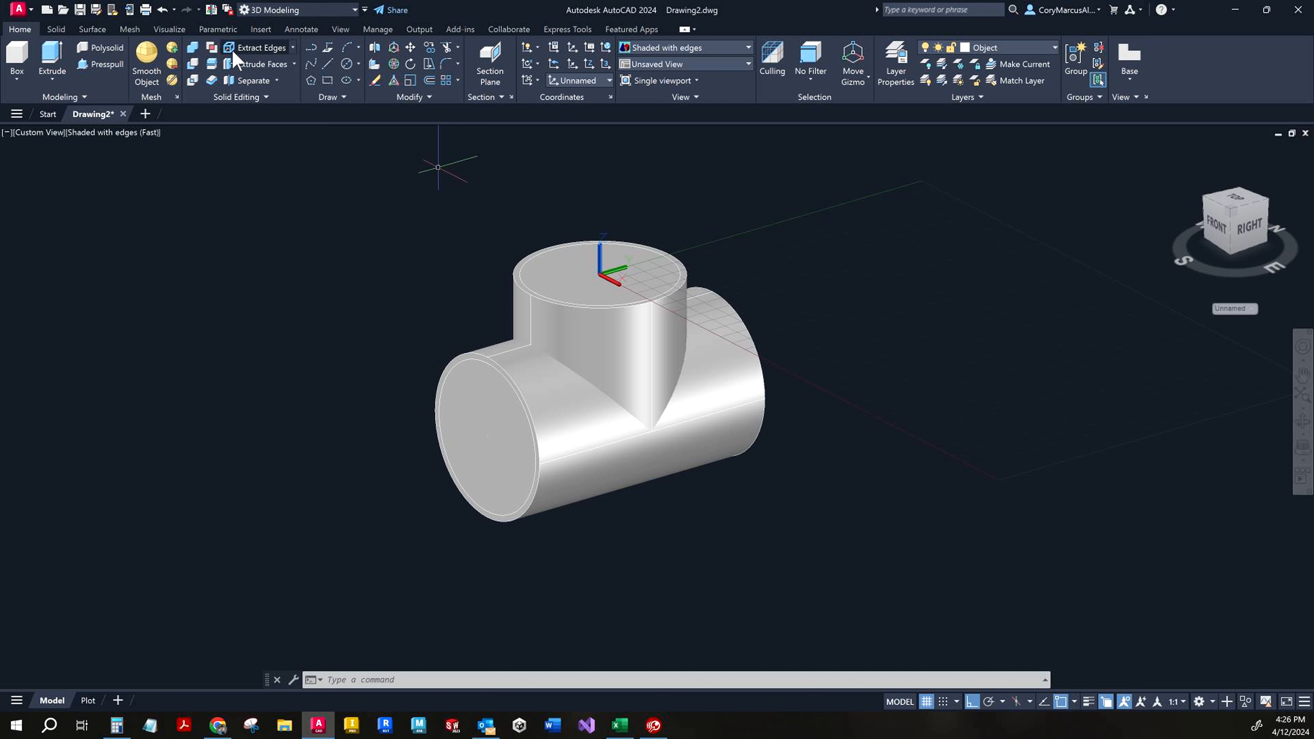
left_click(584, 273)
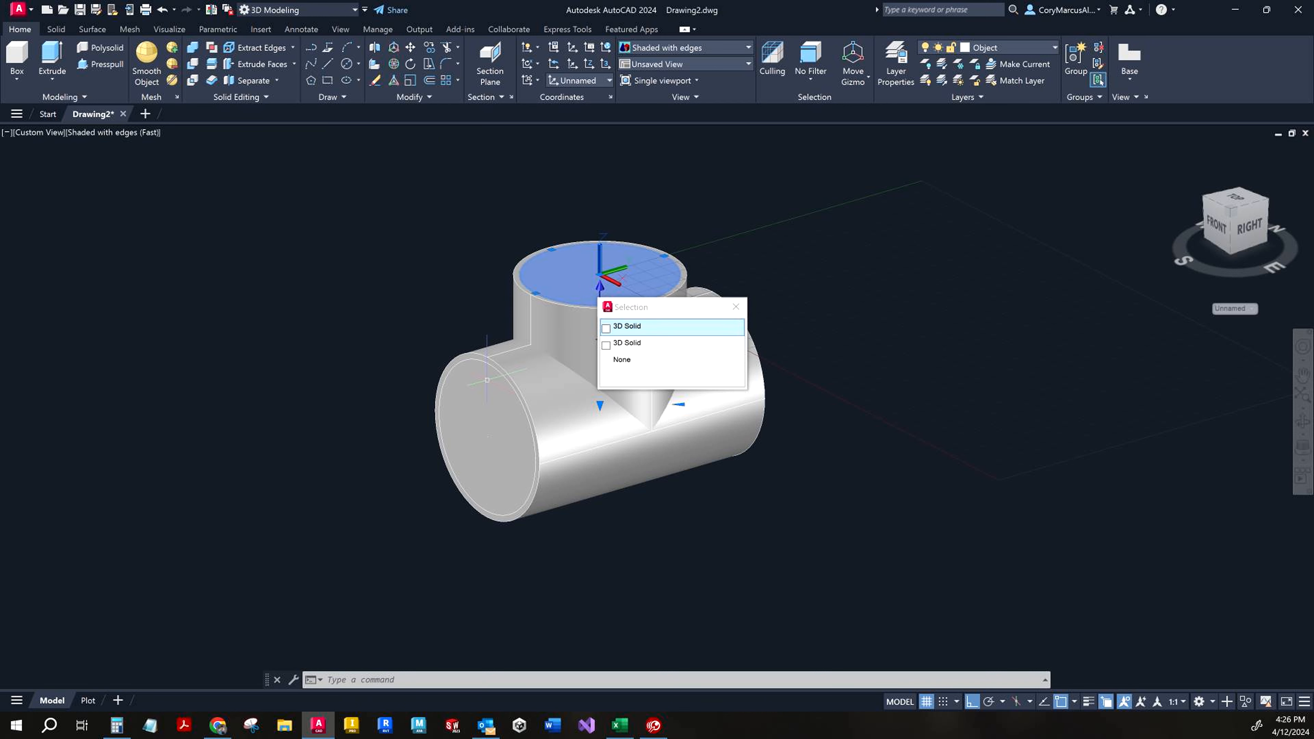
left_click(474, 410)
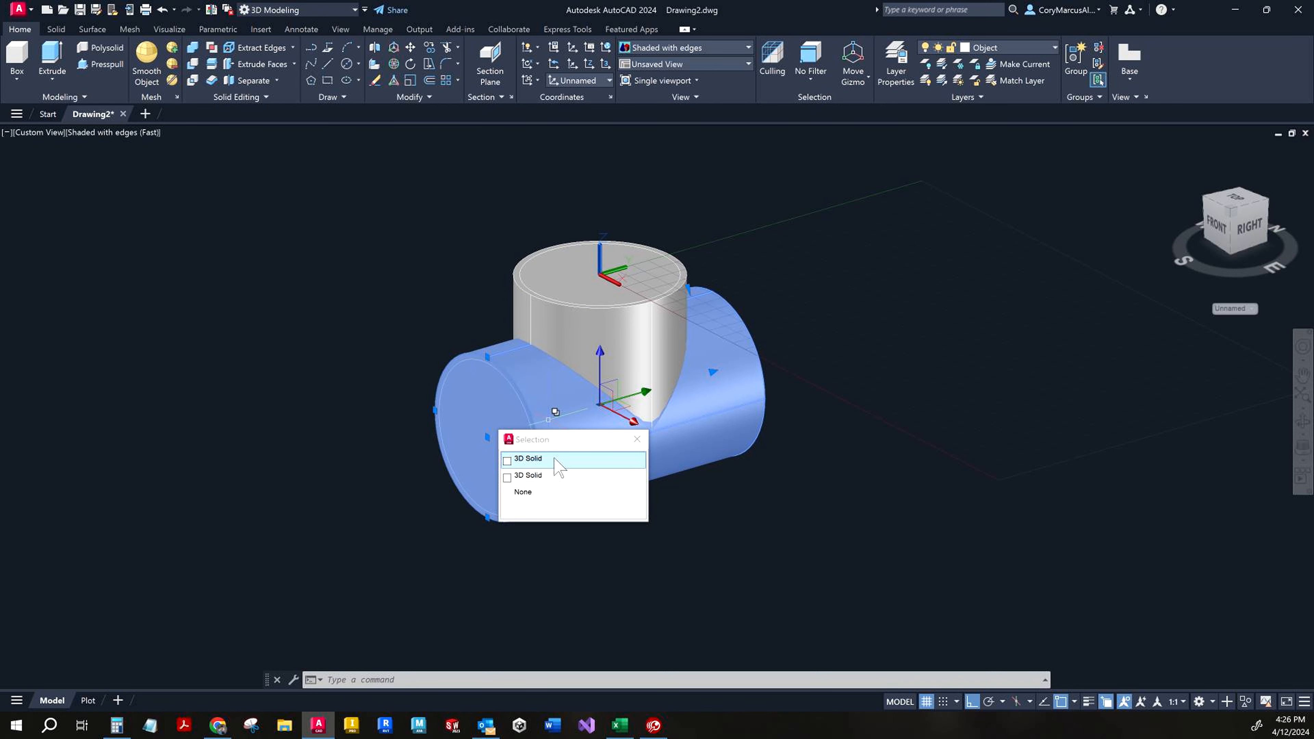
left_click(533, 476)
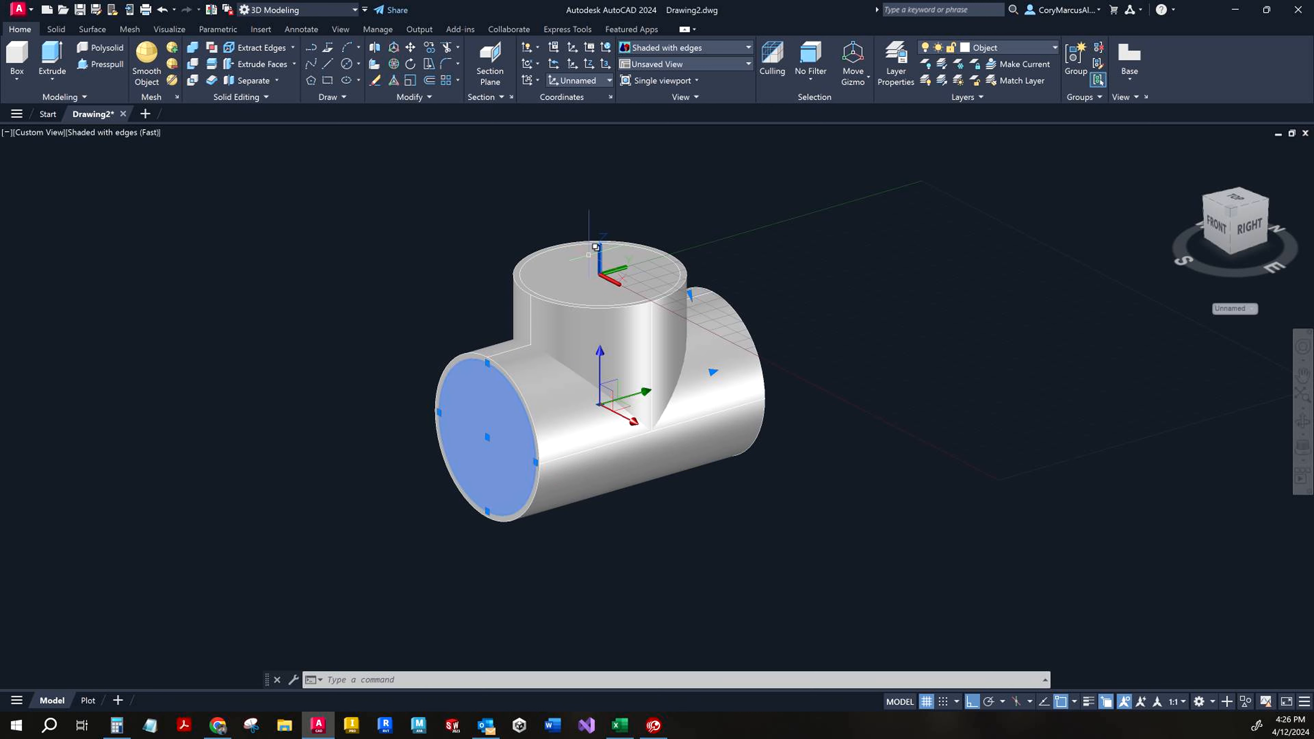
left_click(572, 255, "ctrl")
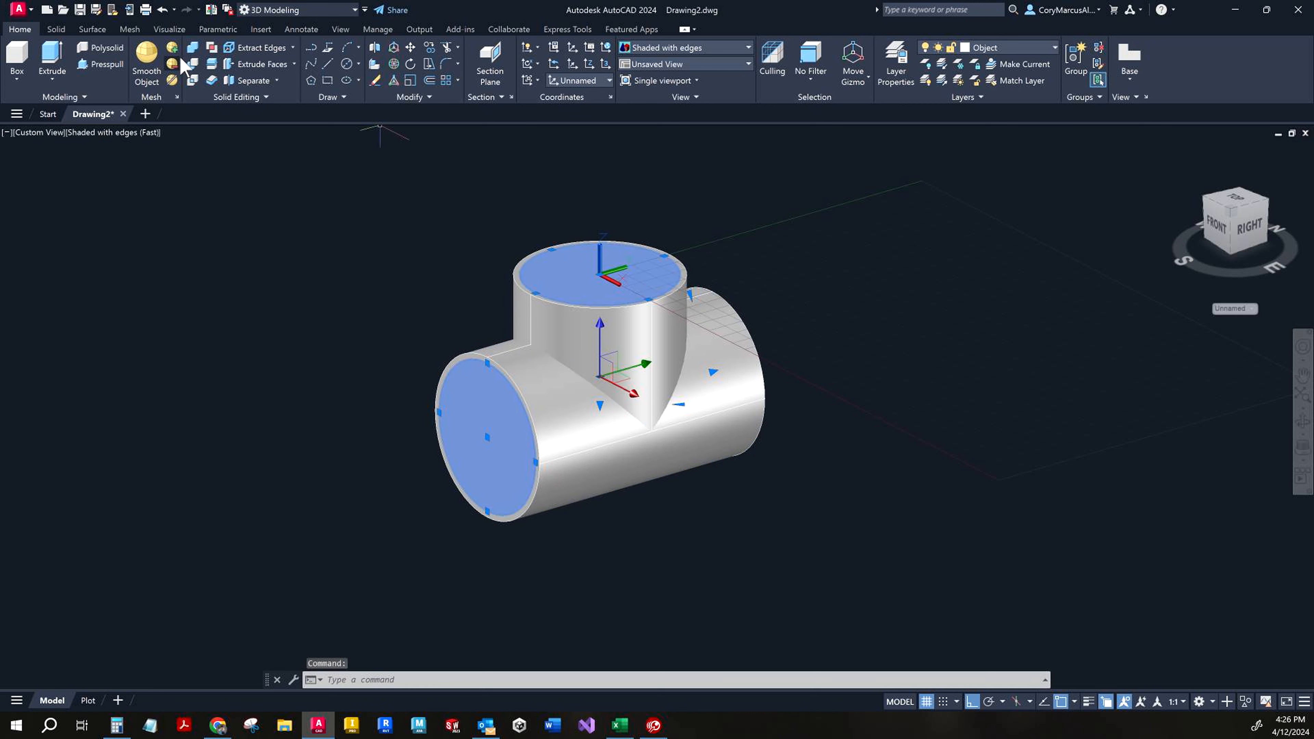
left_click(194, 50)
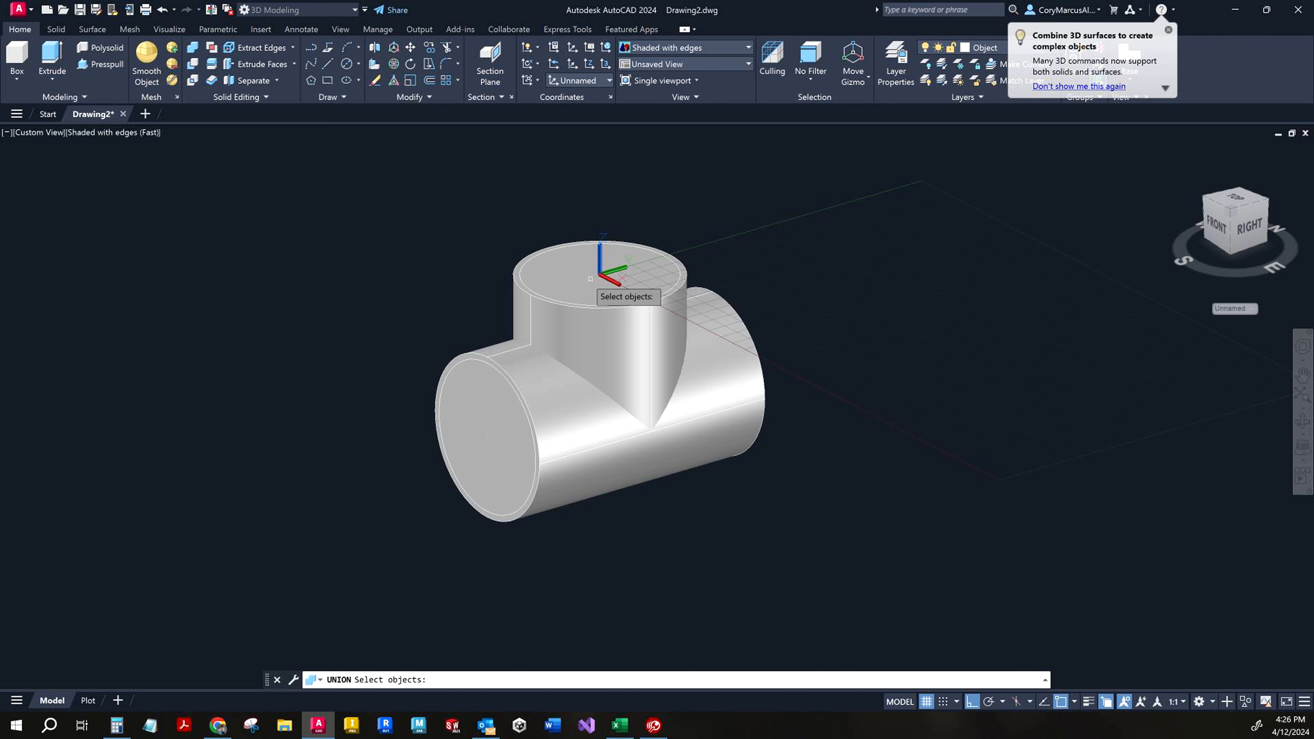
key("Escape")
left_click(574, 278)
left_click(607, 323)
key("Escape")
key("Escape")
- Union the inner vertical cylinder with the inner horizontal cylinder, leaving the outer cylinders out of the selection
left_click(199, 48)
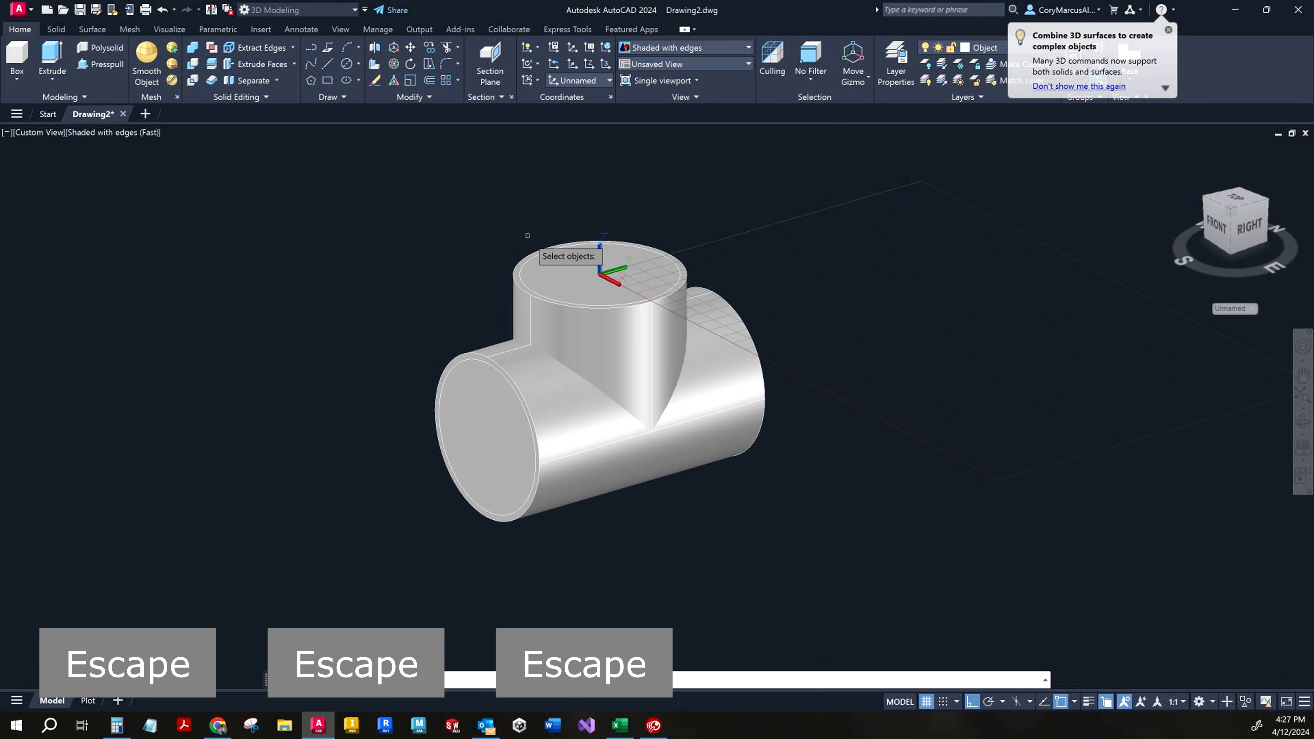
left_click(576, 279)
left_click(606, 313)
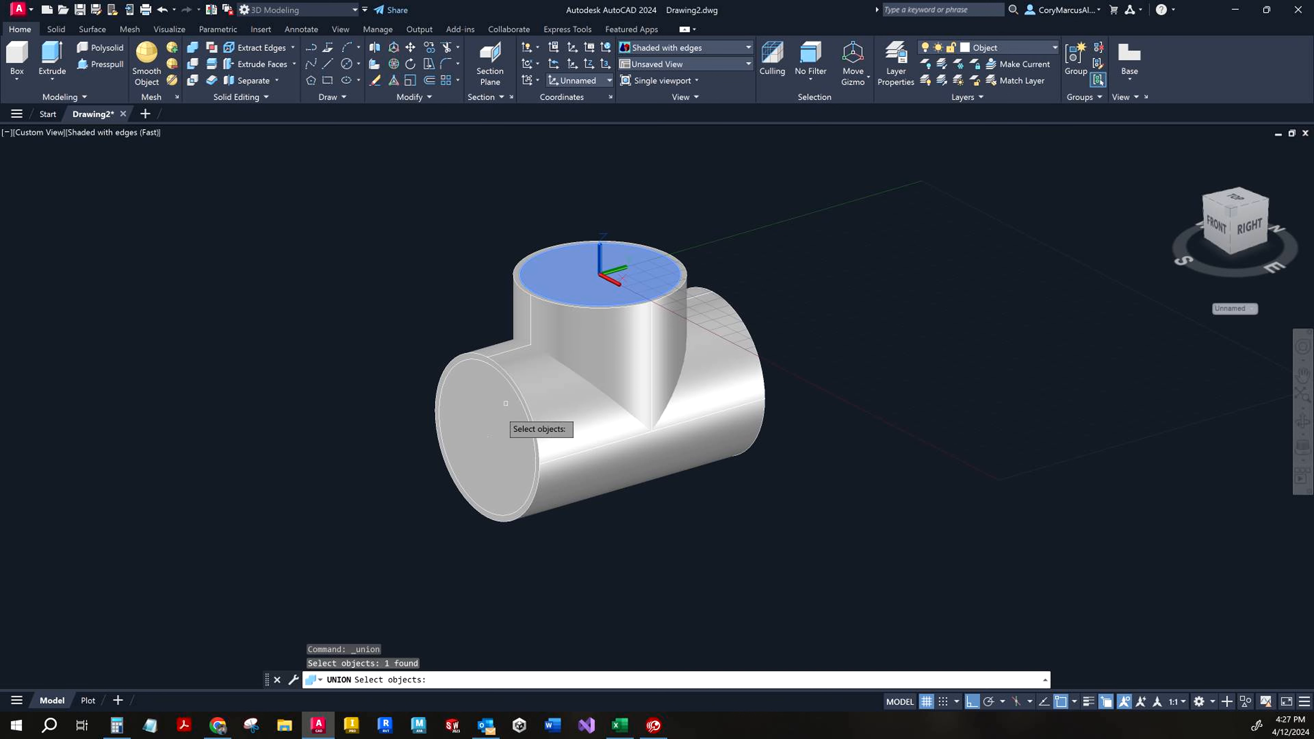
left_click(487, 415)
left_click(496, 431)
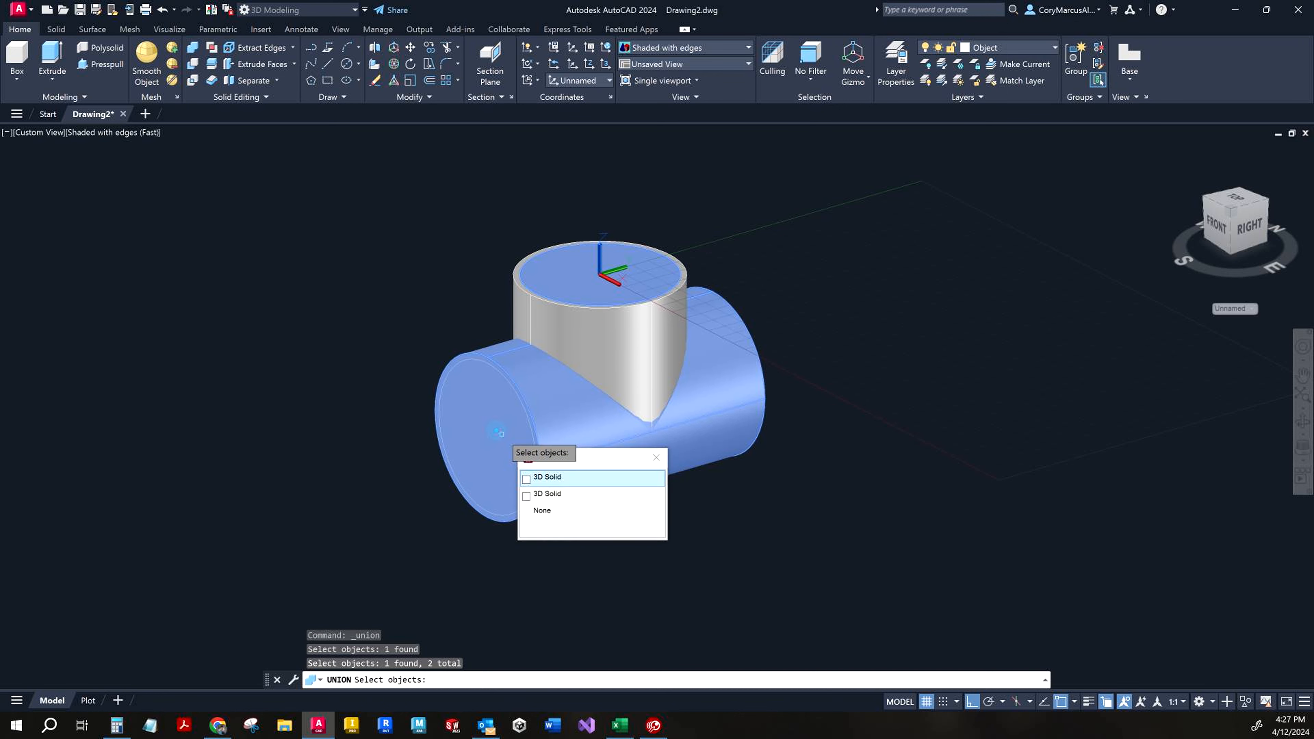
left_click(545, 494)
left_click(541, 378, "ctrl")
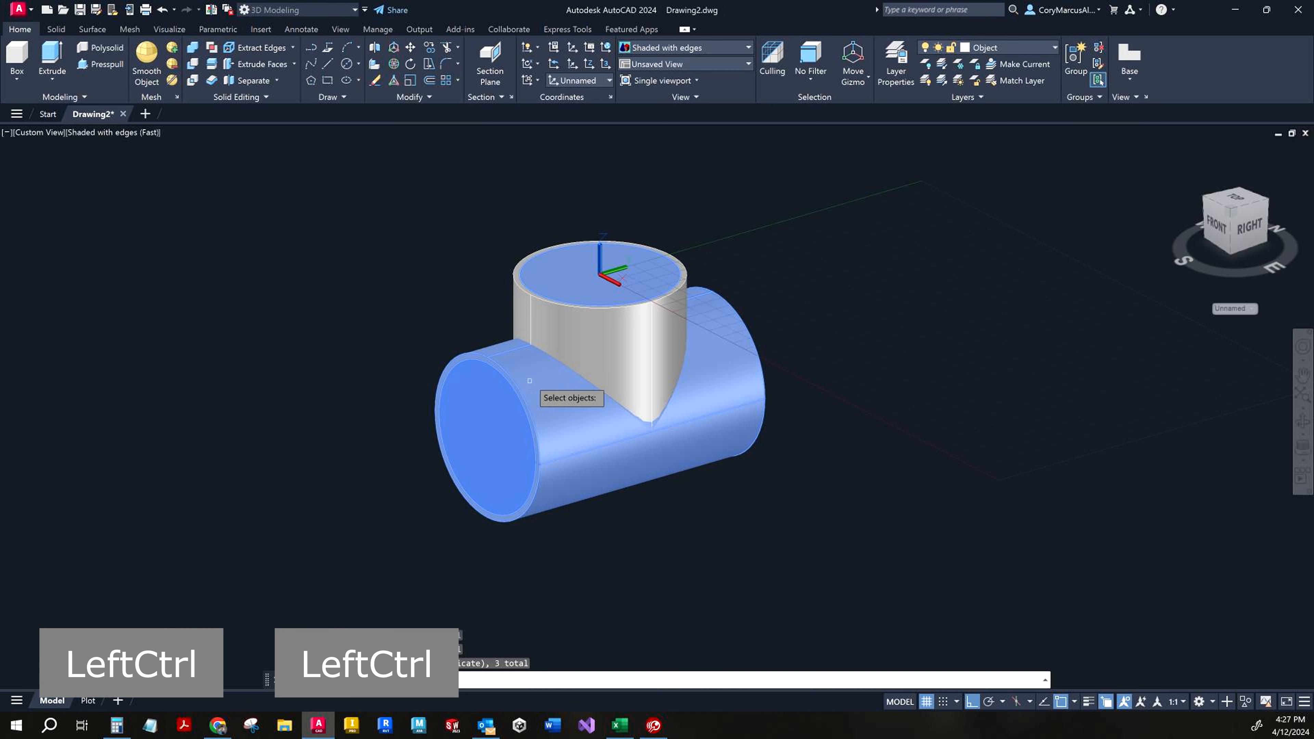
left_click(557, 389, "shift")
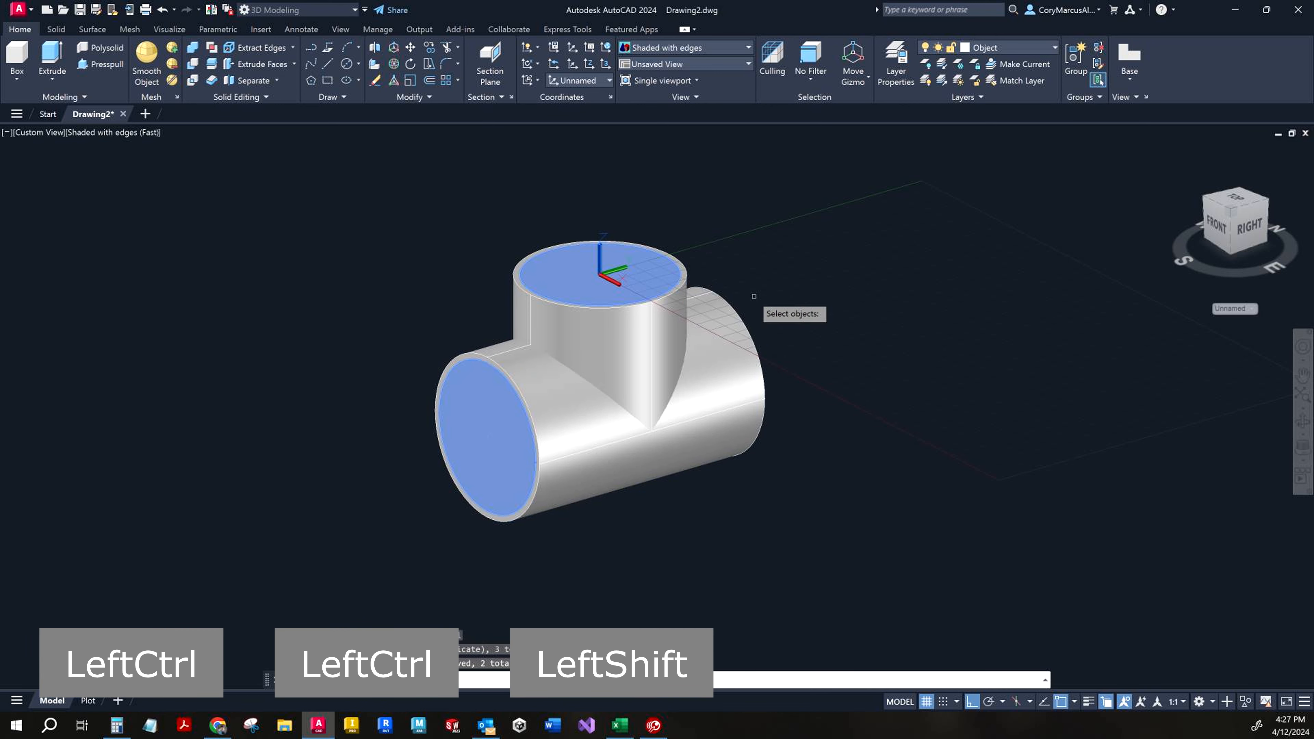
right_click(750, 224)
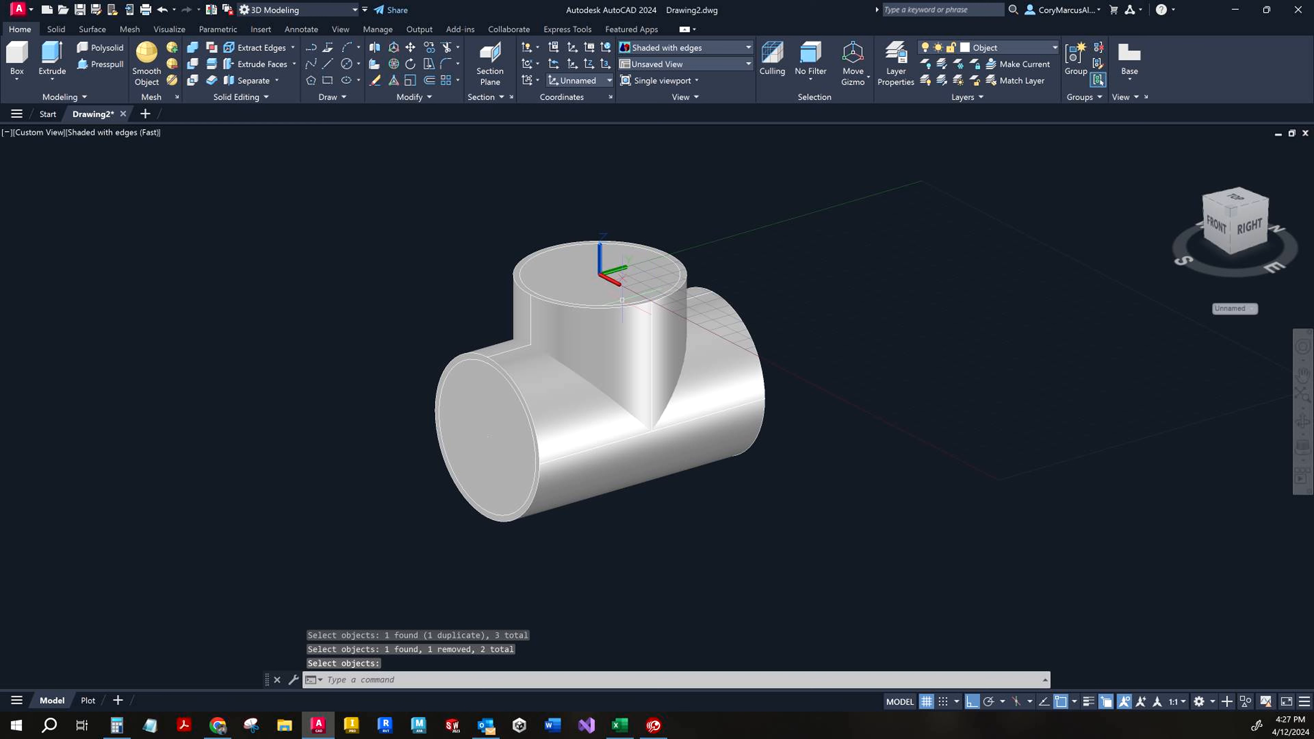
left_click(534, 283)
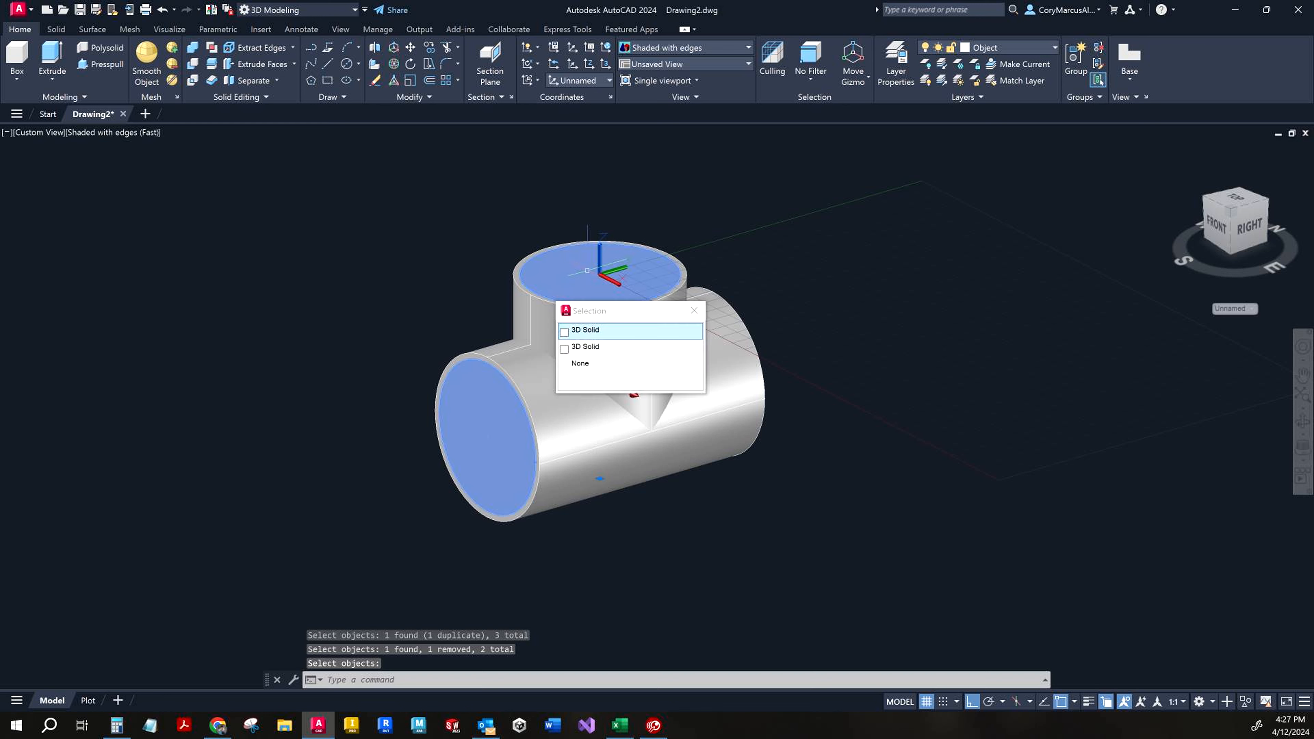
key("Escape")
key("Escape")
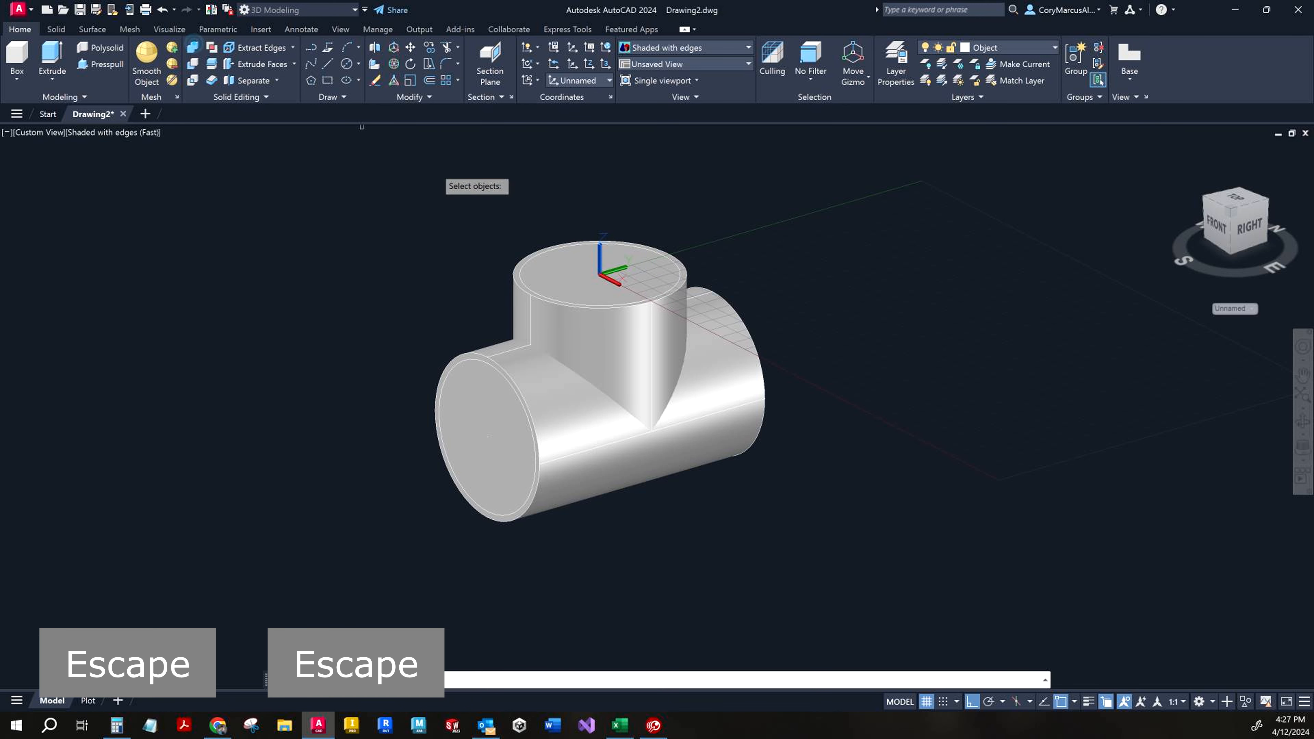
- Union the outer vertical cylinder with the outer horizontal cylinder into one tee-shaped solid
left_click(538, 273)
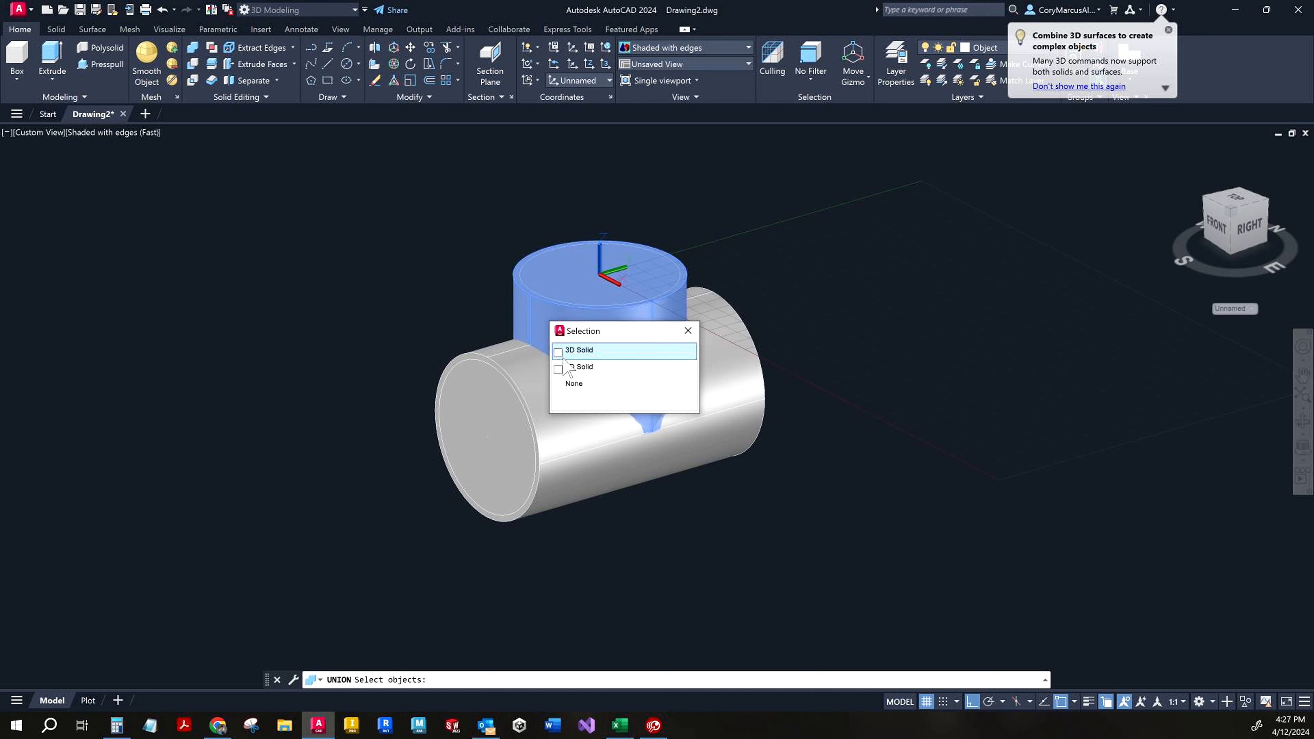
left_click(586, 351)
left_click(558, 389)
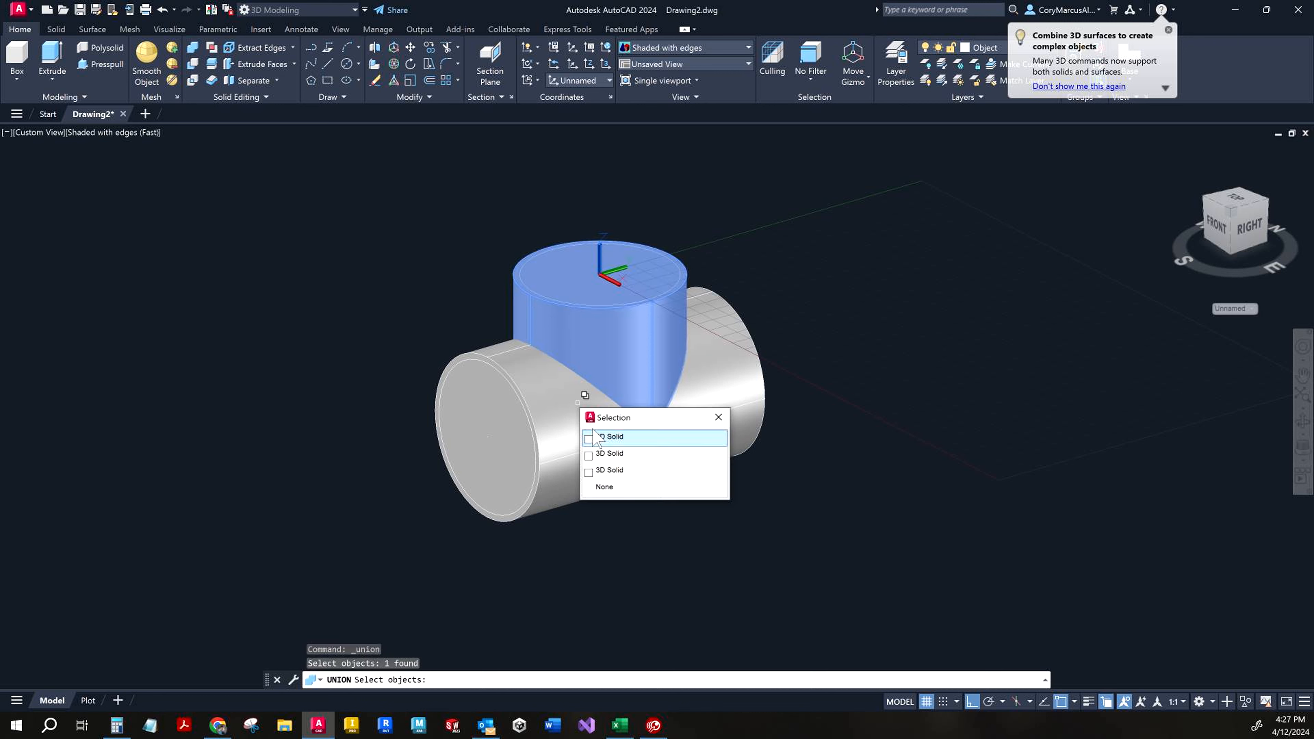
left_click(606, 459)
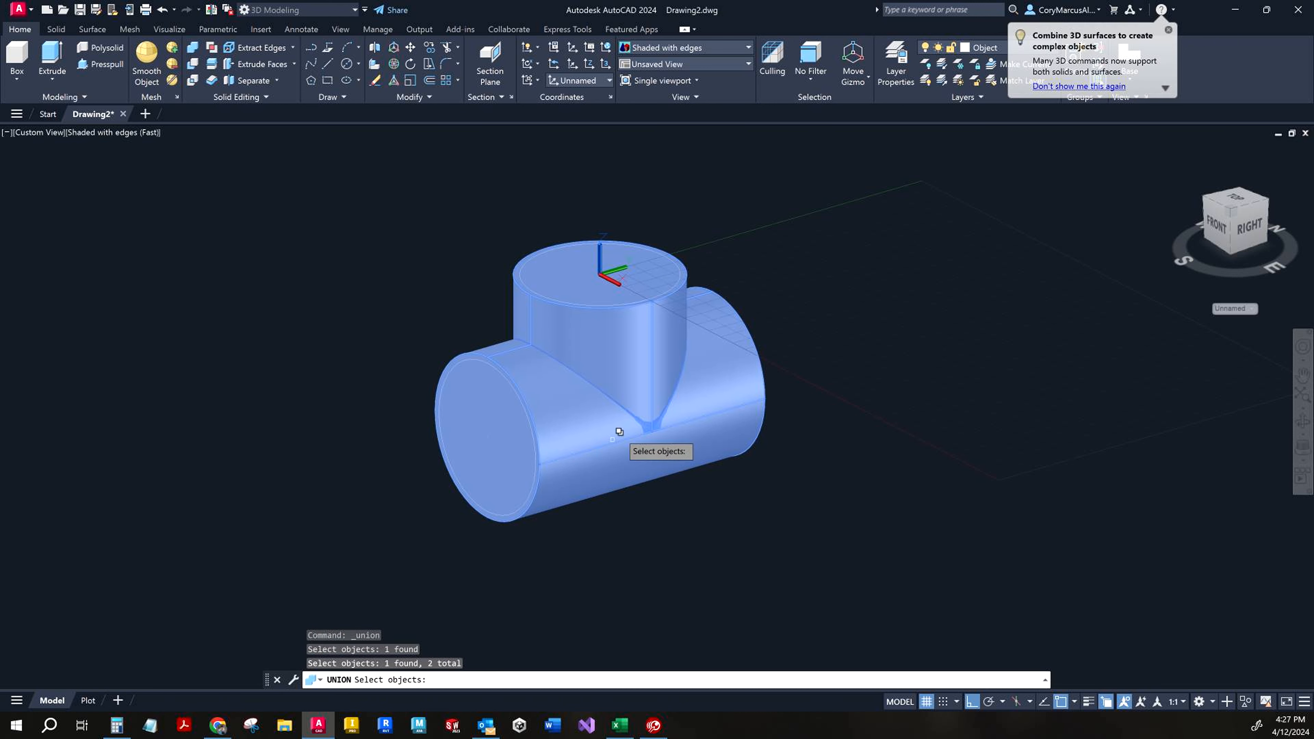
key("Escape")
left_click(659, 331)
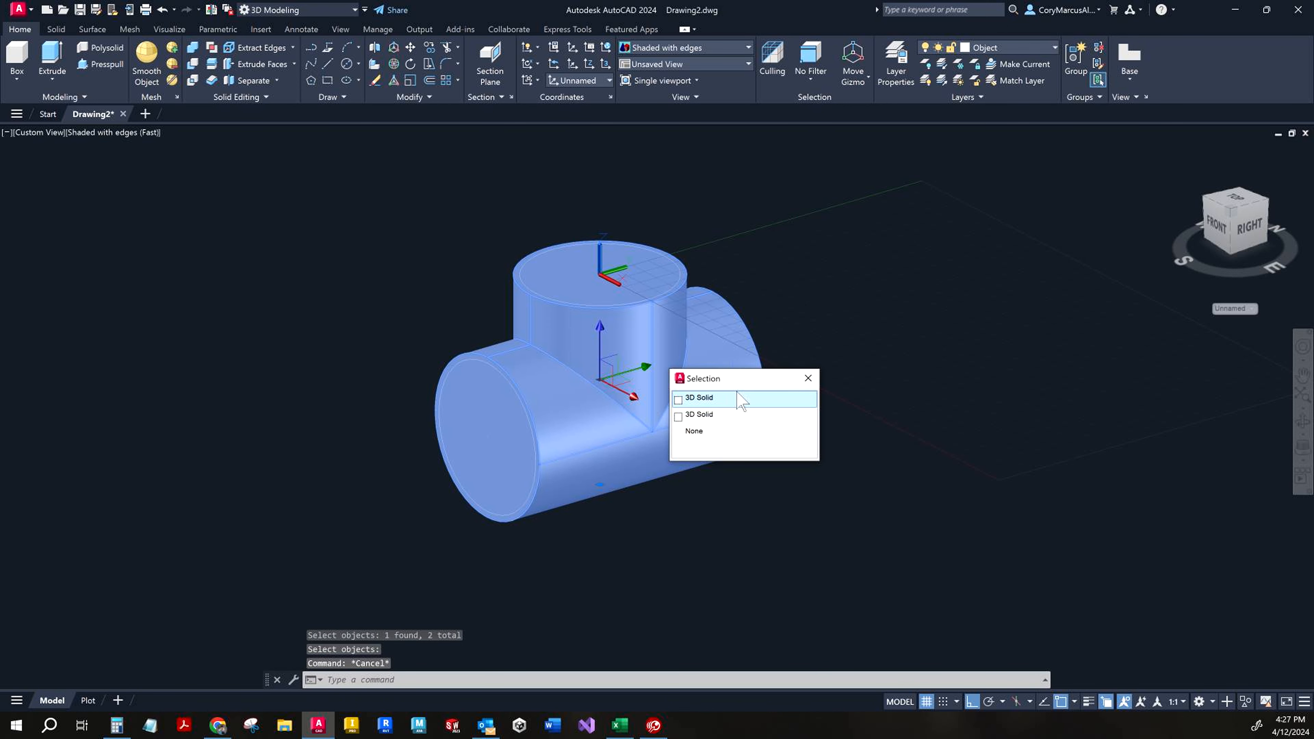
key("Escape")
key("Escape")
left_click(821, 254)
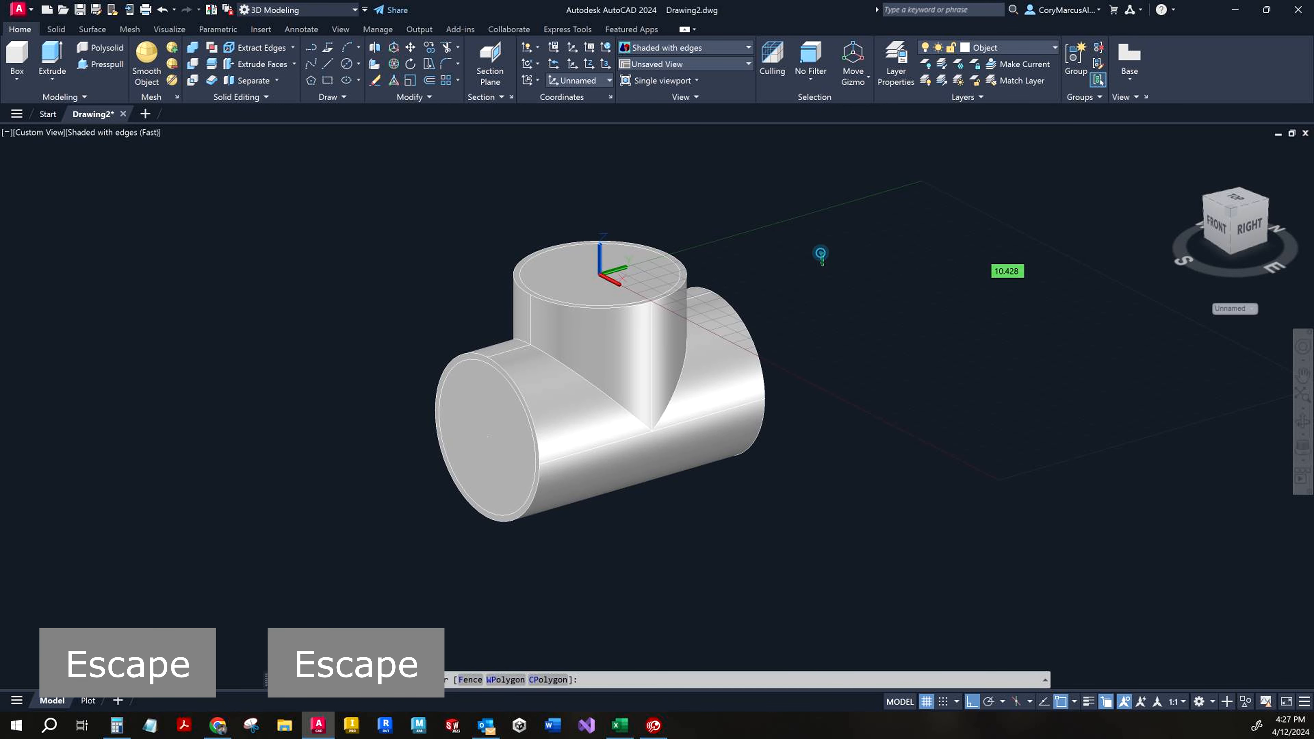
left_click(193, 48)
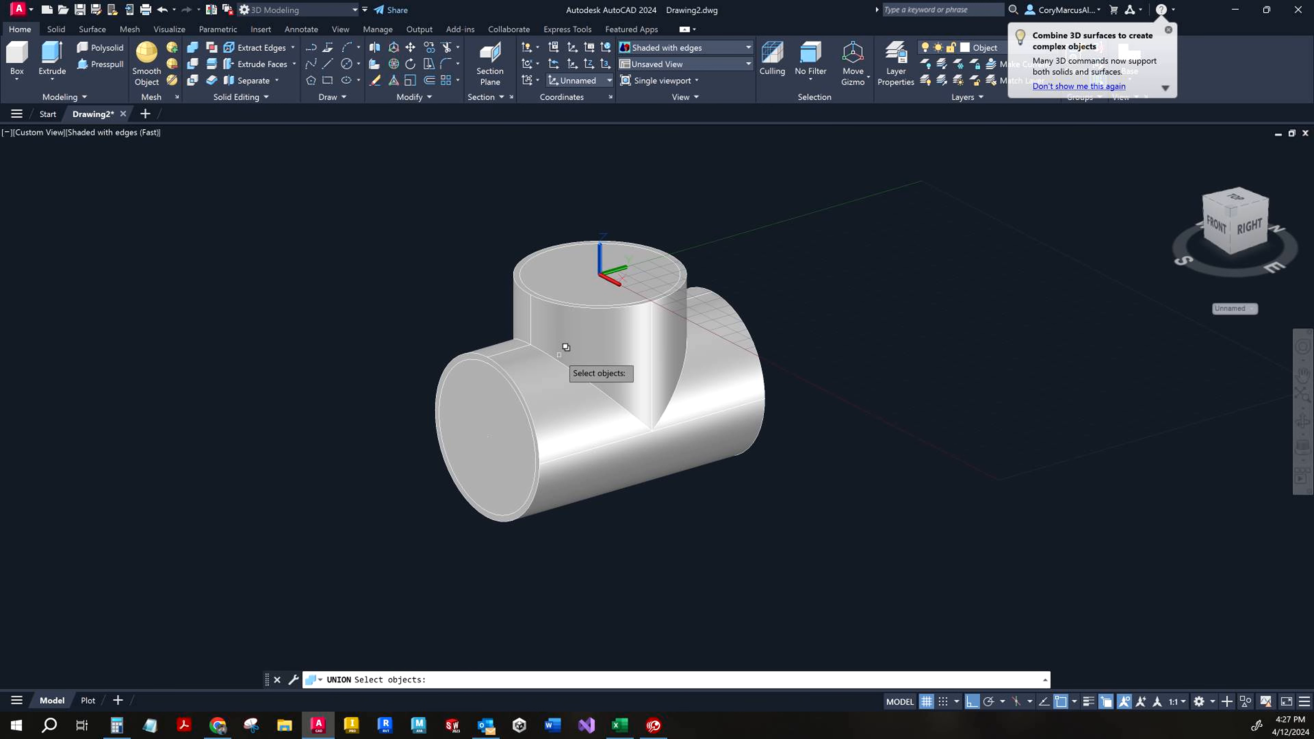
left_click(533, 350)
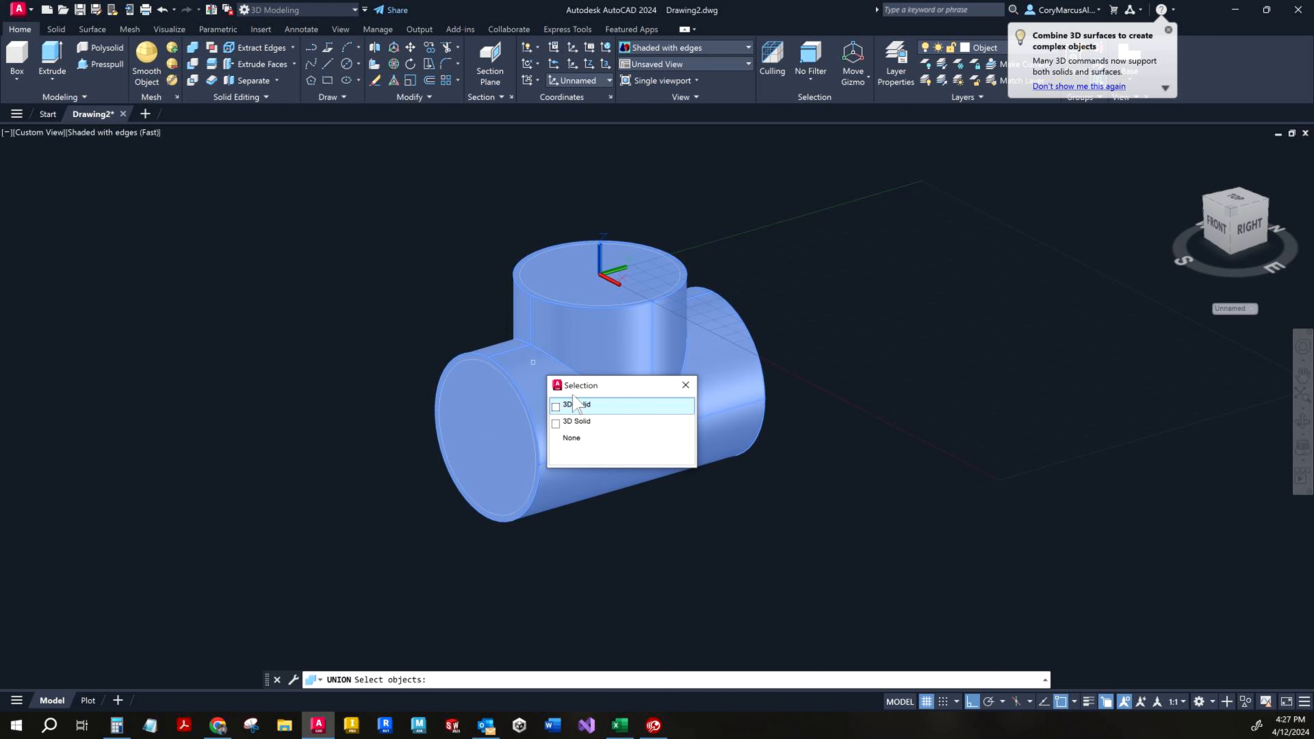
left_click(584, 409)
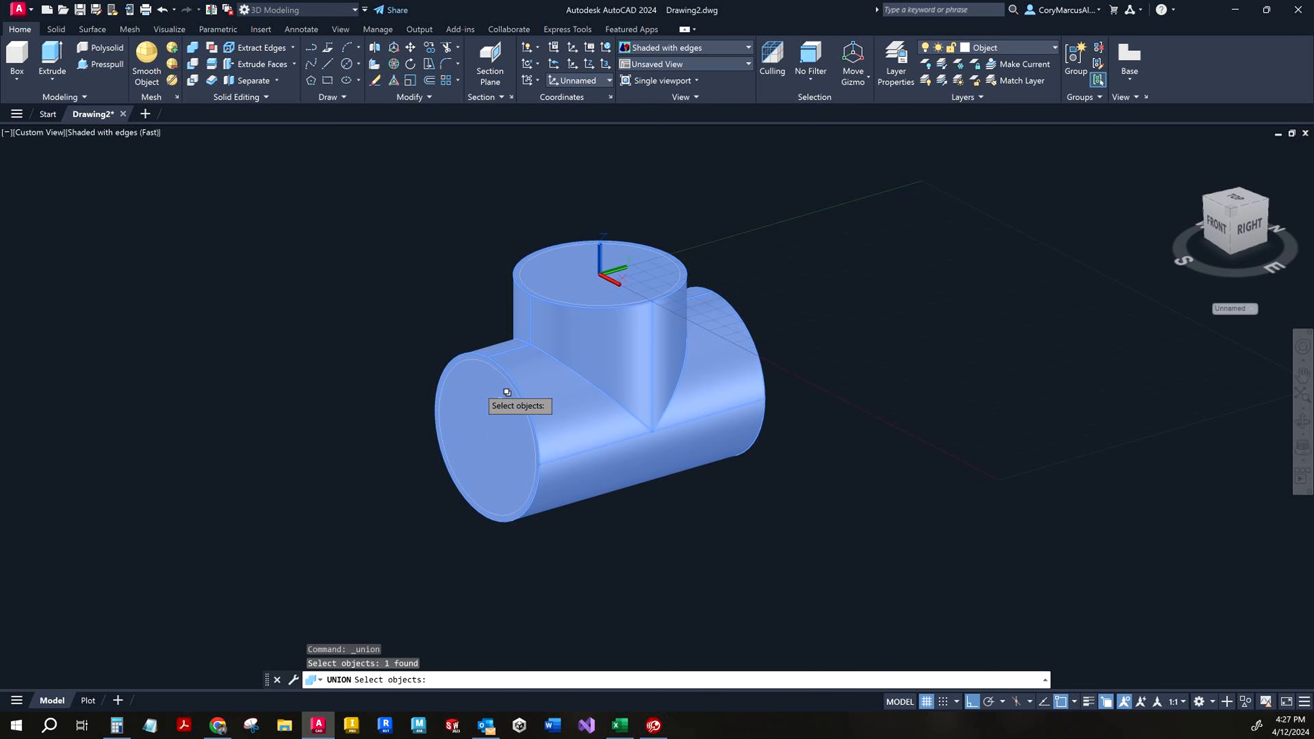
key("Return")
key("Escape")
key("Escape")
key("Escape")
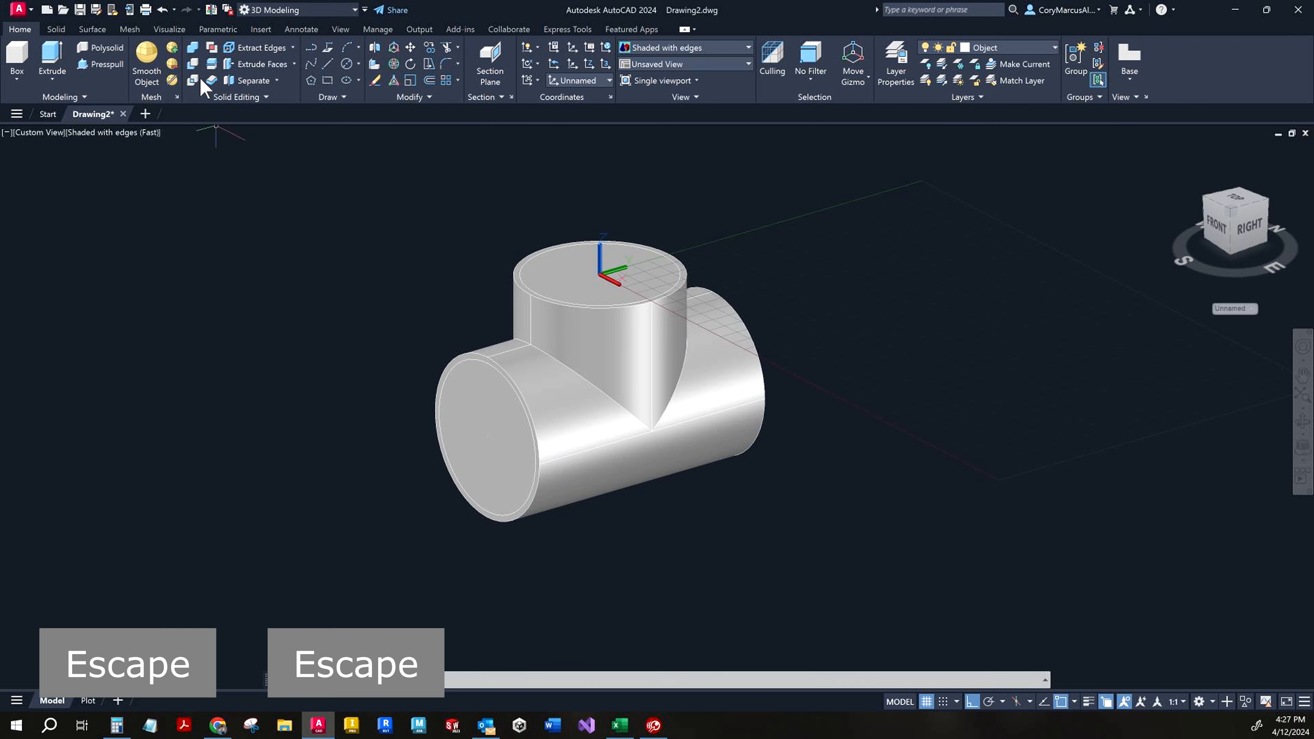
- Subtract the inner tee-shaped solid from the outer tee-shaped solid to hollow out the pipe fitting
left_click(194, 67)
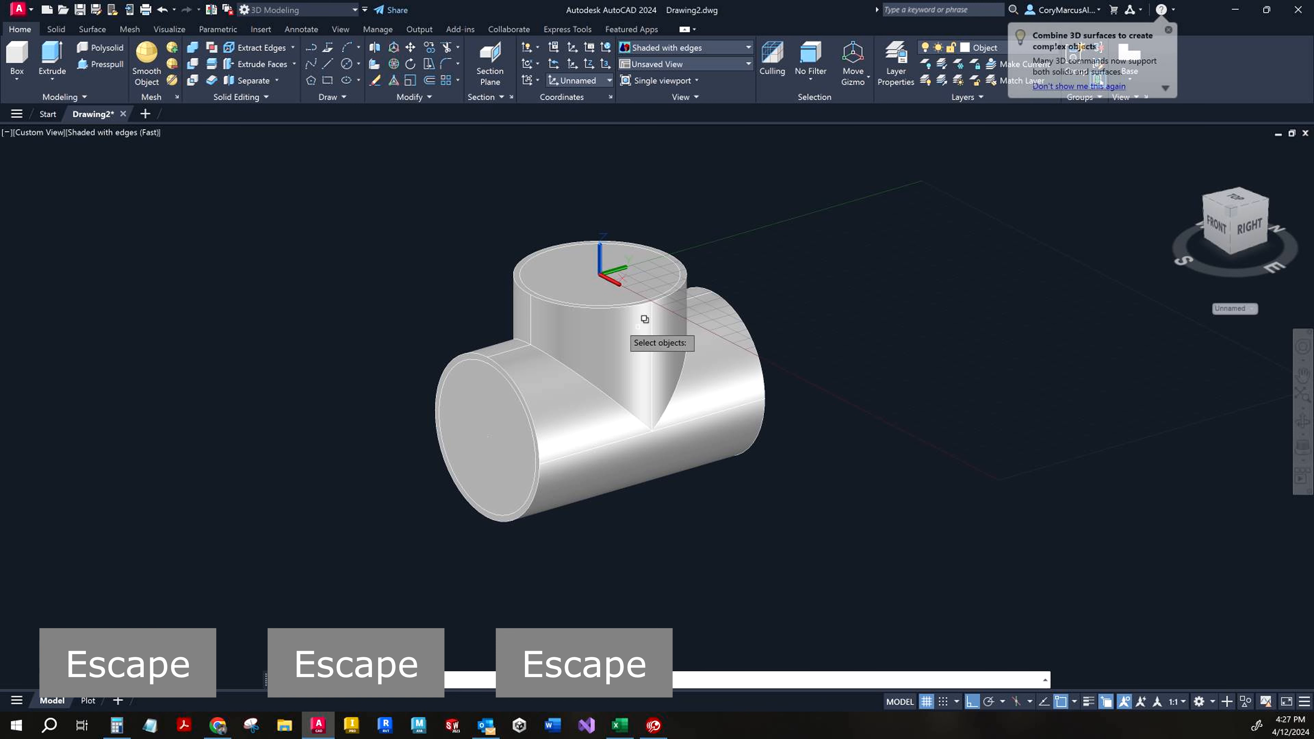
left_click(621, 351)
left_click(660, 386)
key("Return")
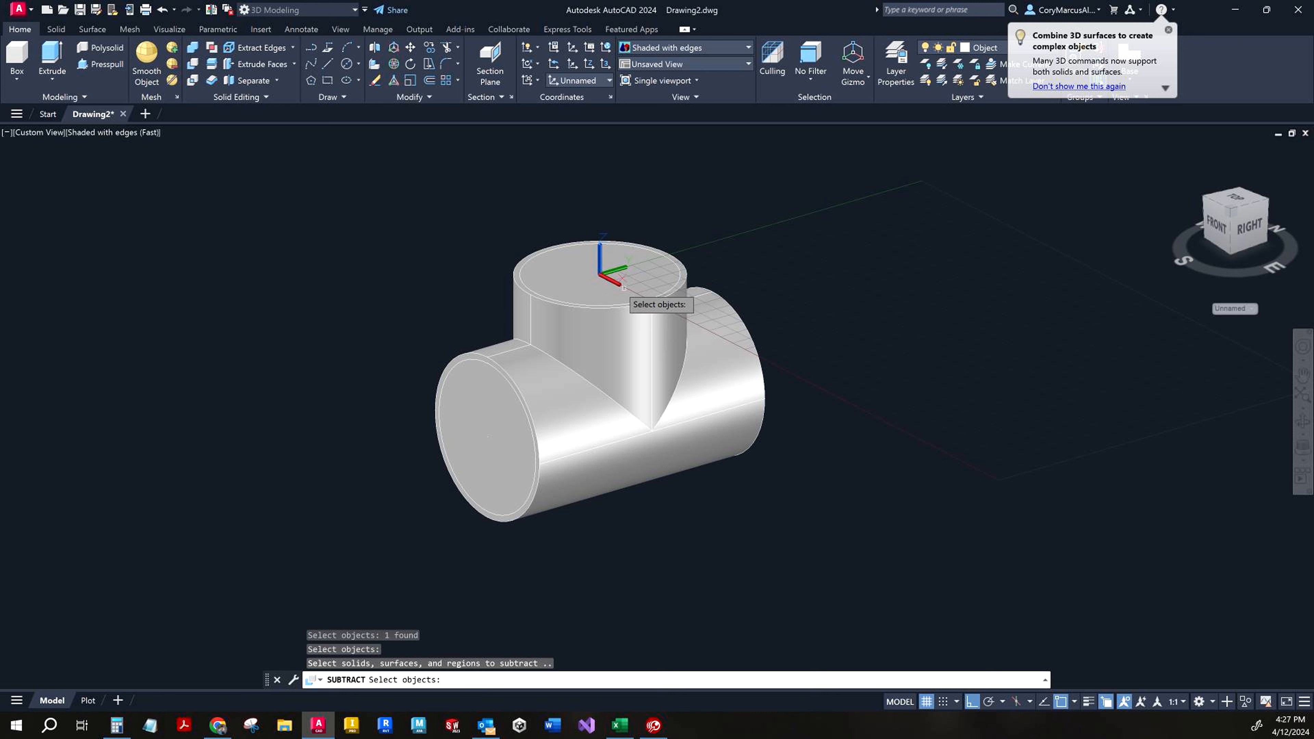
left_click(559, 276)
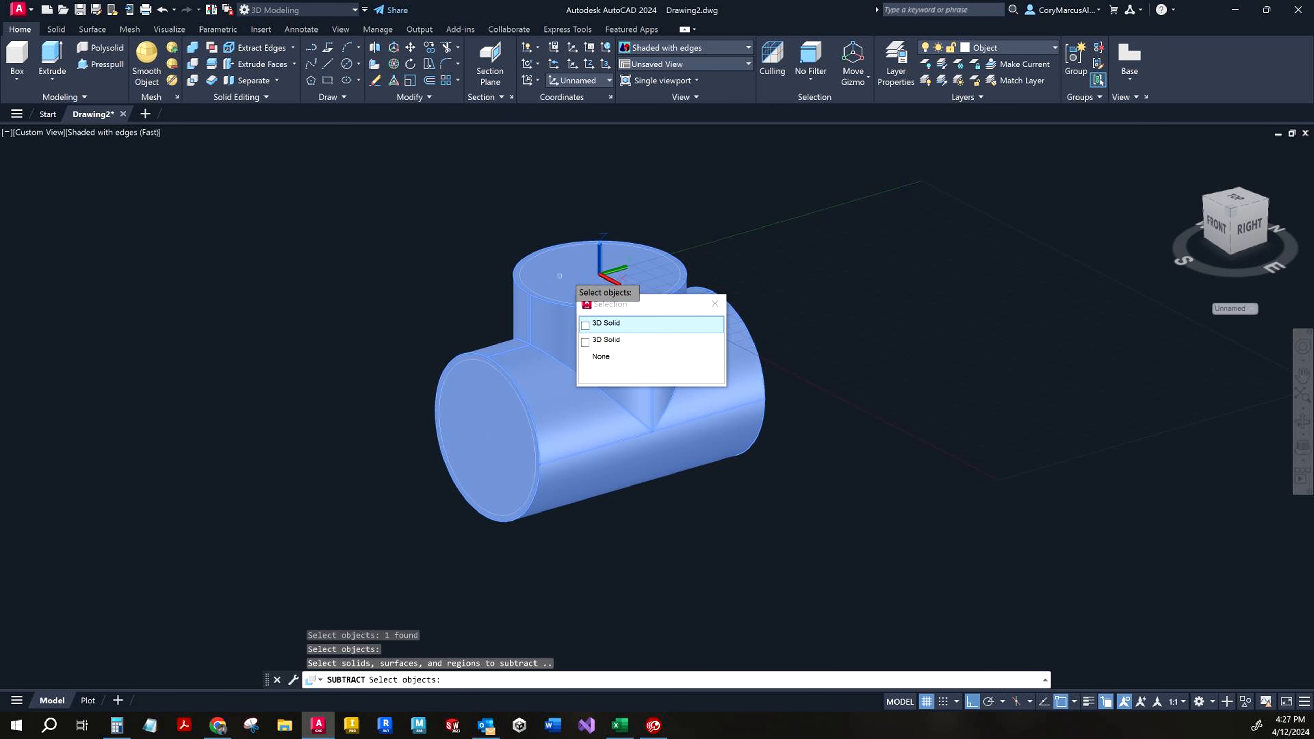
left_click(613, 339)
key("Return")
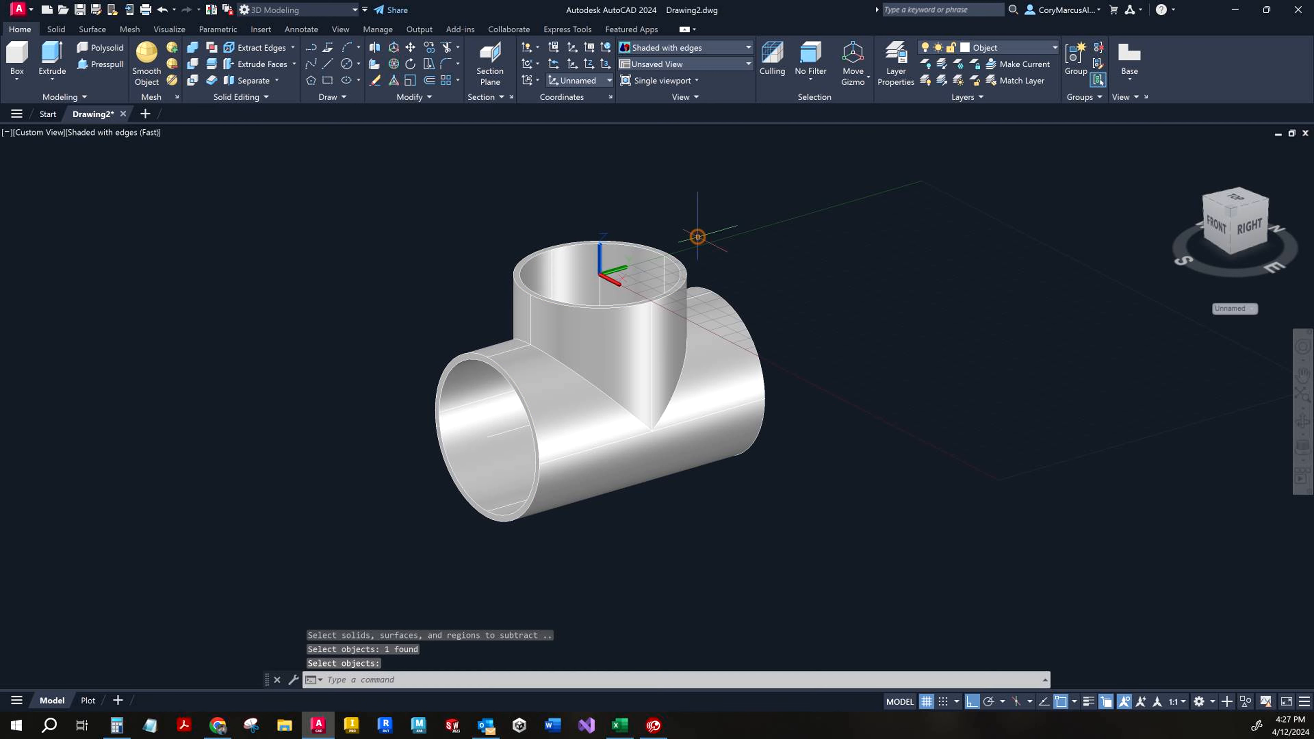
key("Escape")
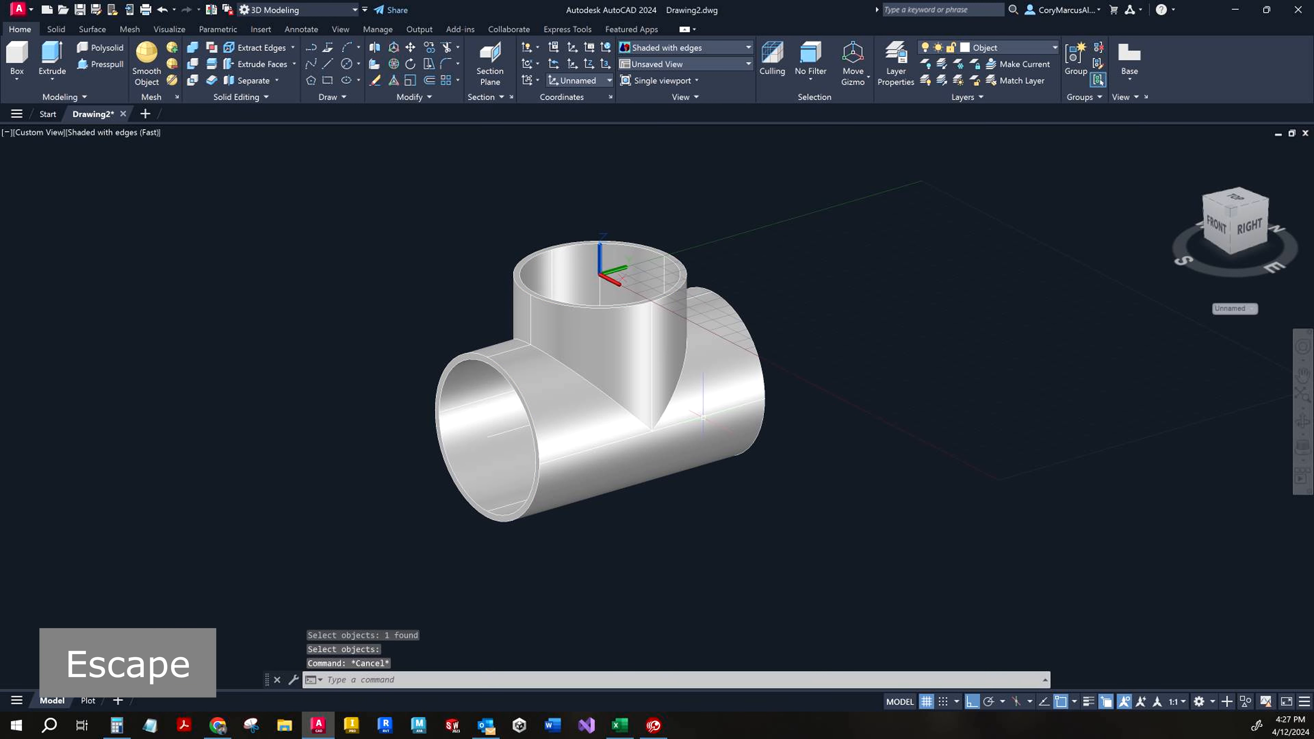
middle_click_drag(696, 436, 743, 445, "shift")
- Check the fillet size in the textbook problem and fillet both outer seams between the vertical branch and horizontal pipe with radius 1.75
key("alt+Tab")
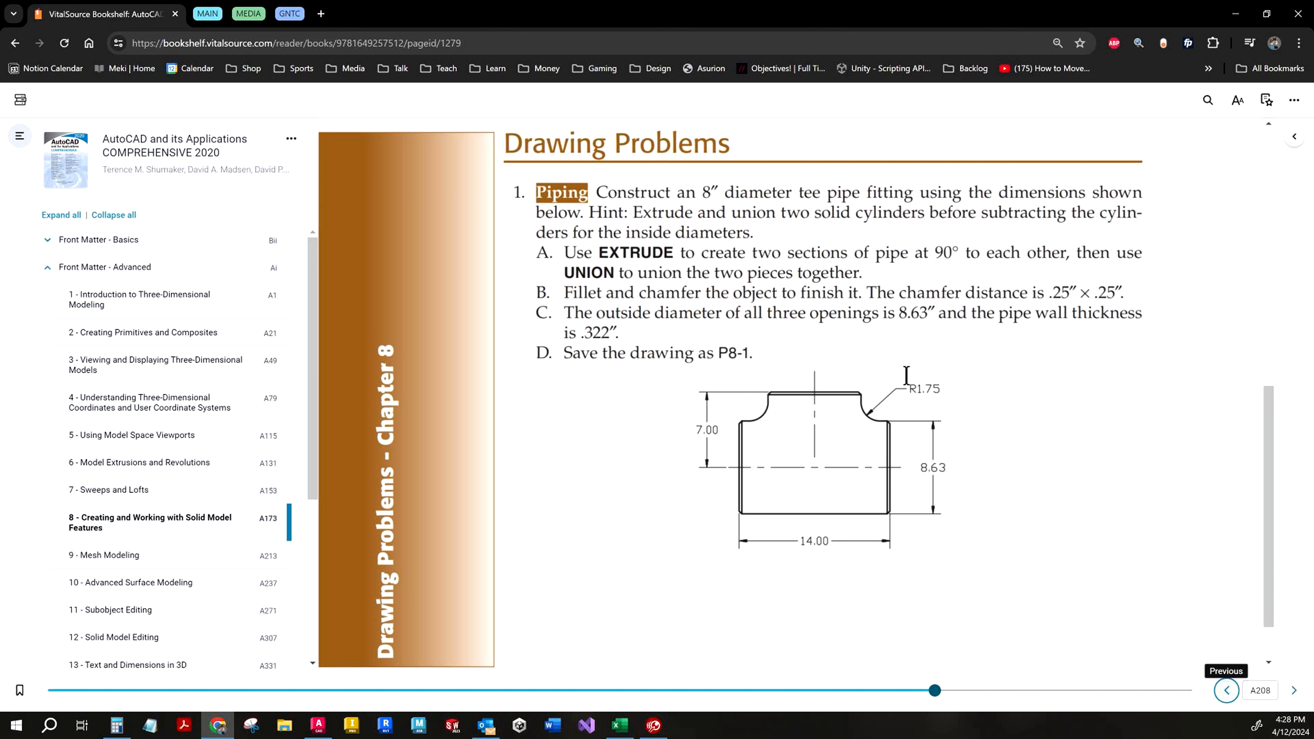
left_click(1233, 19)
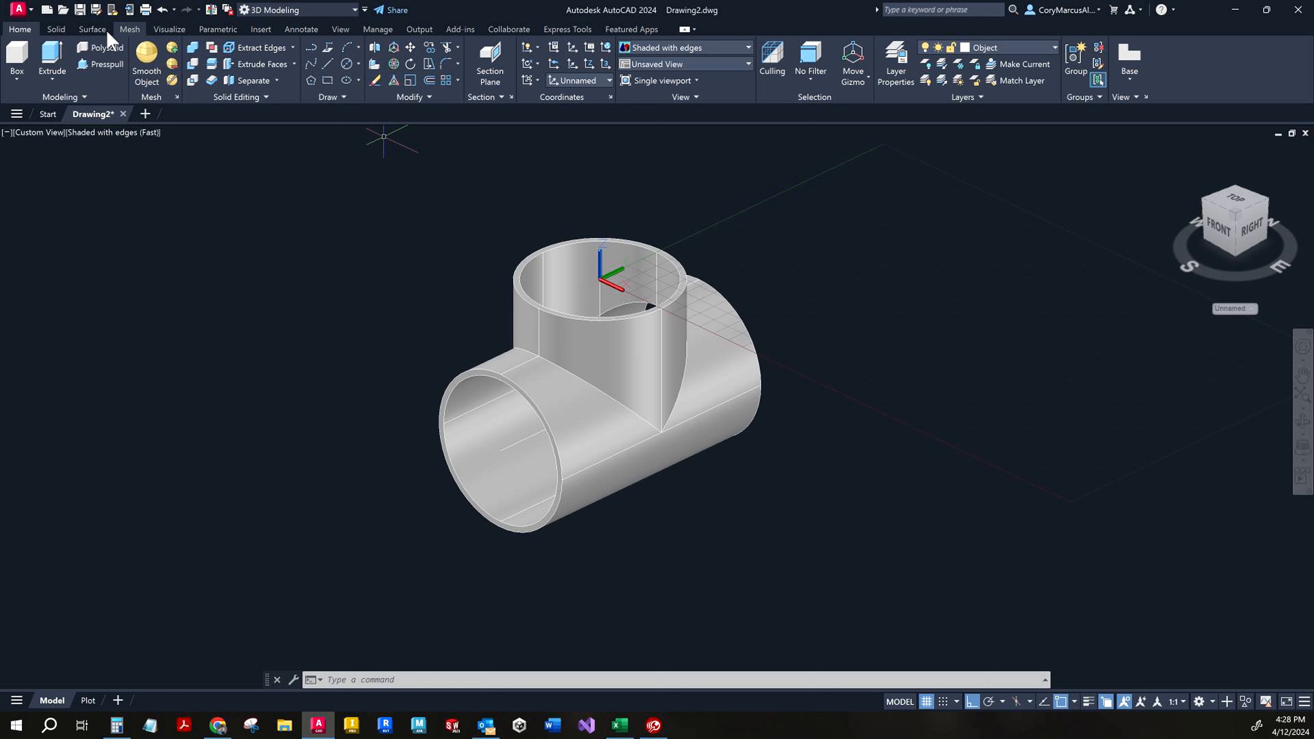
left_click(55, 29)
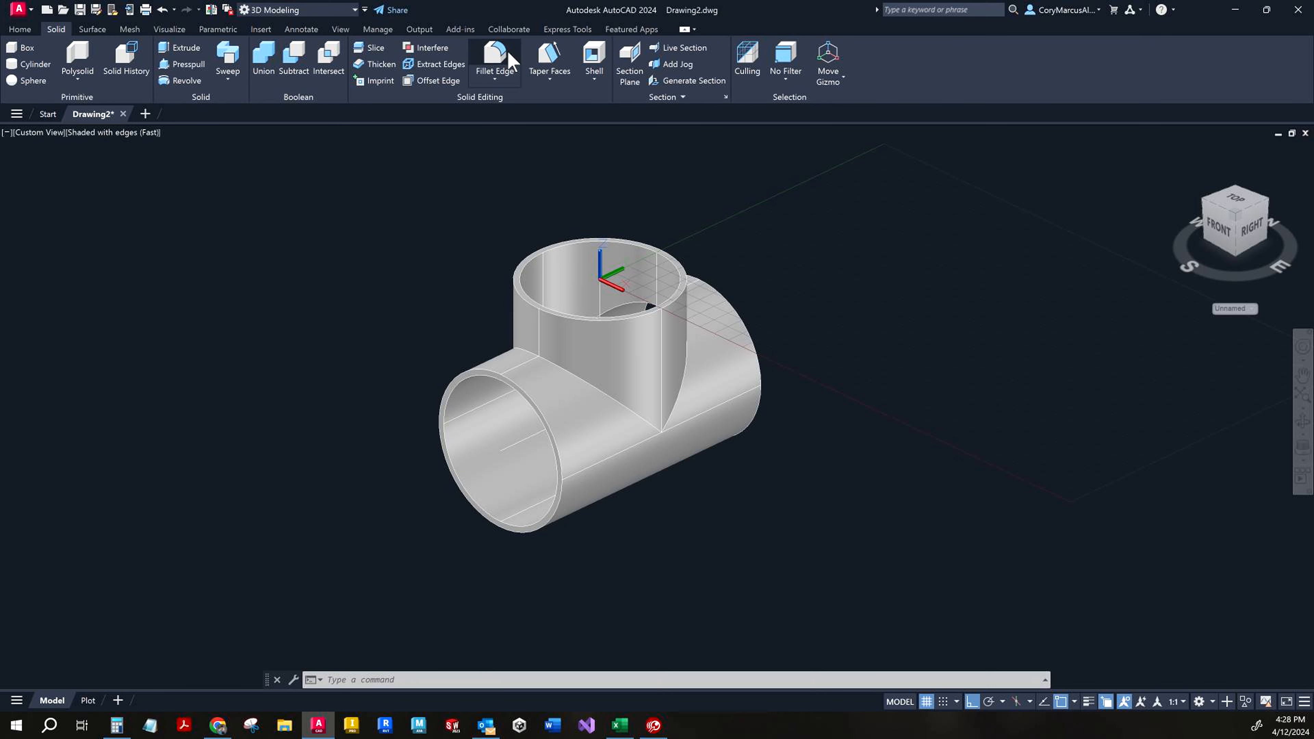
left_click(494, 57)
left_click(642, 385)
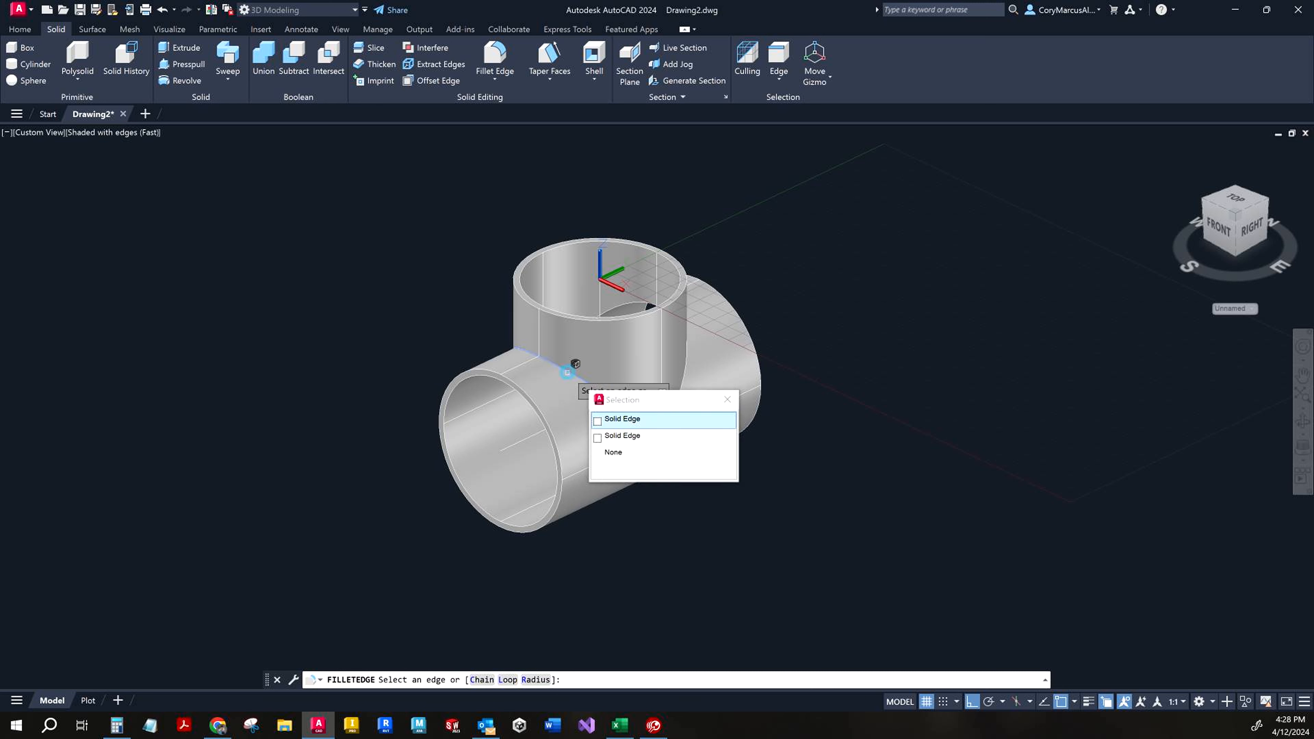
left_click(600, 423)
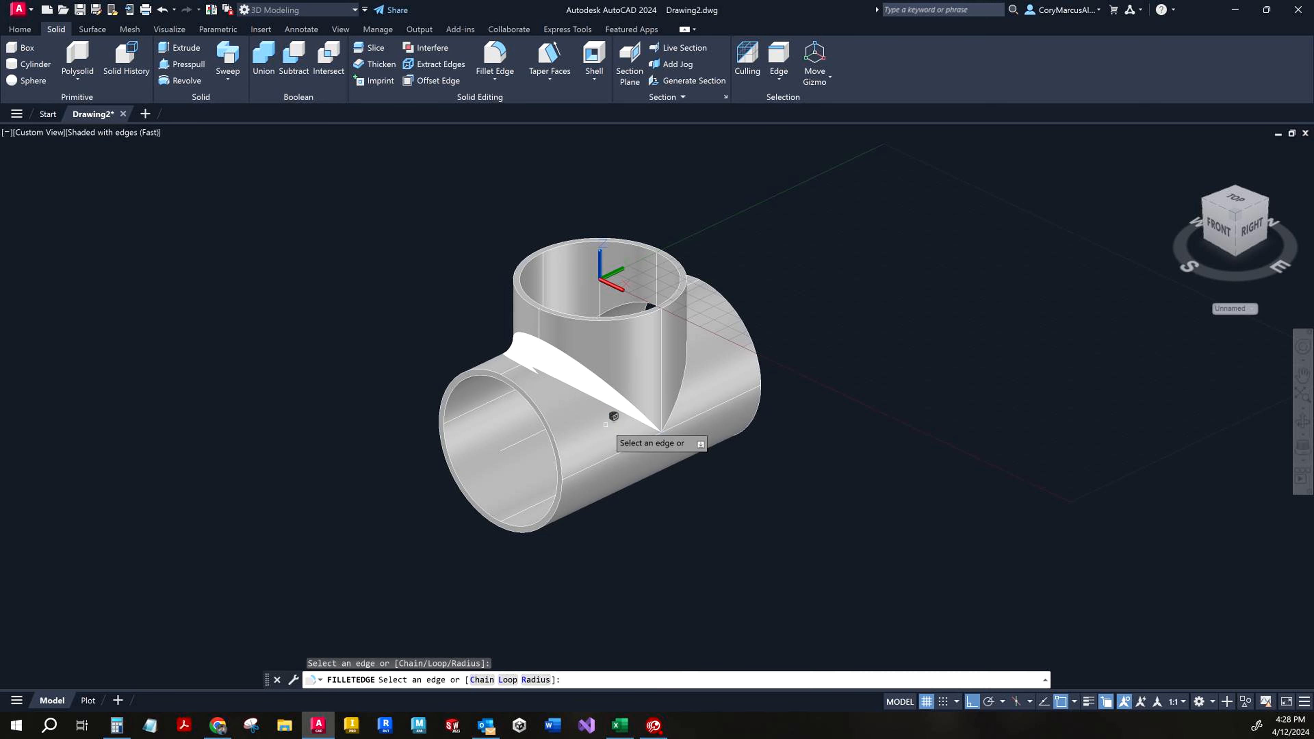
left_click(678, 387)
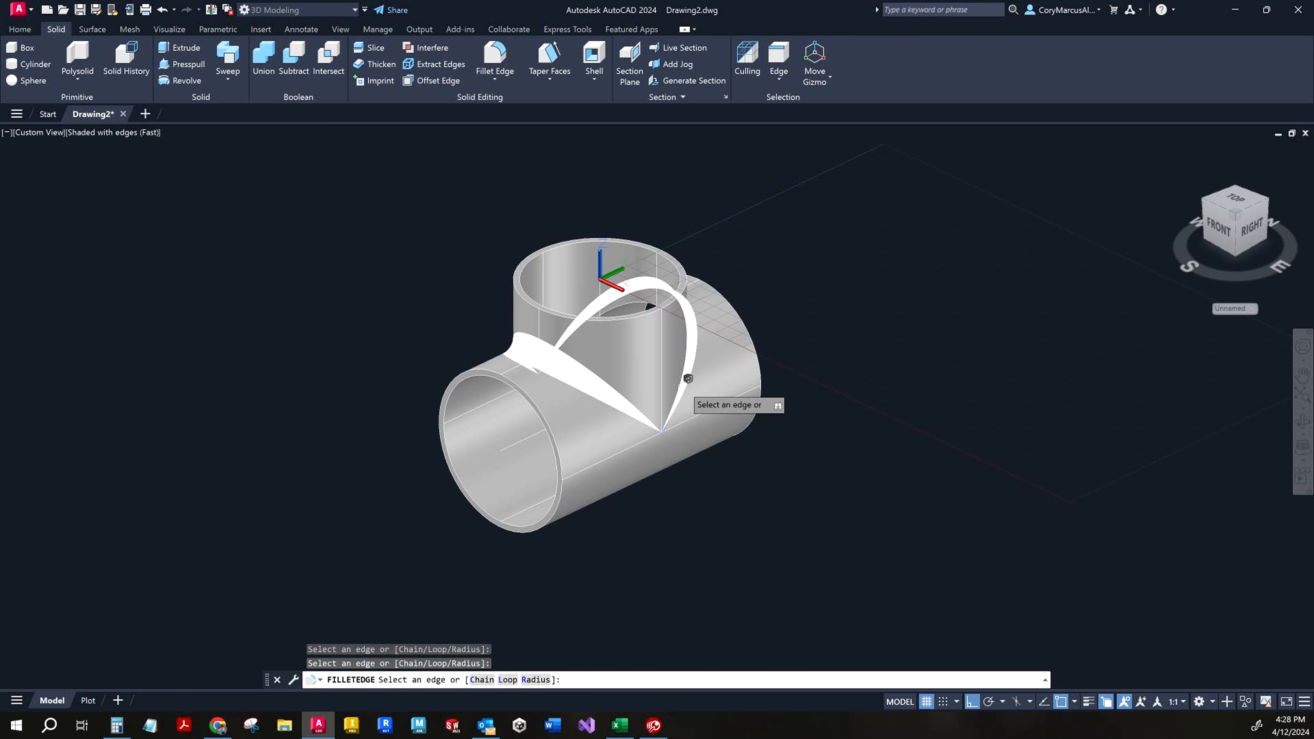
left_click(538, 680)
type("1")
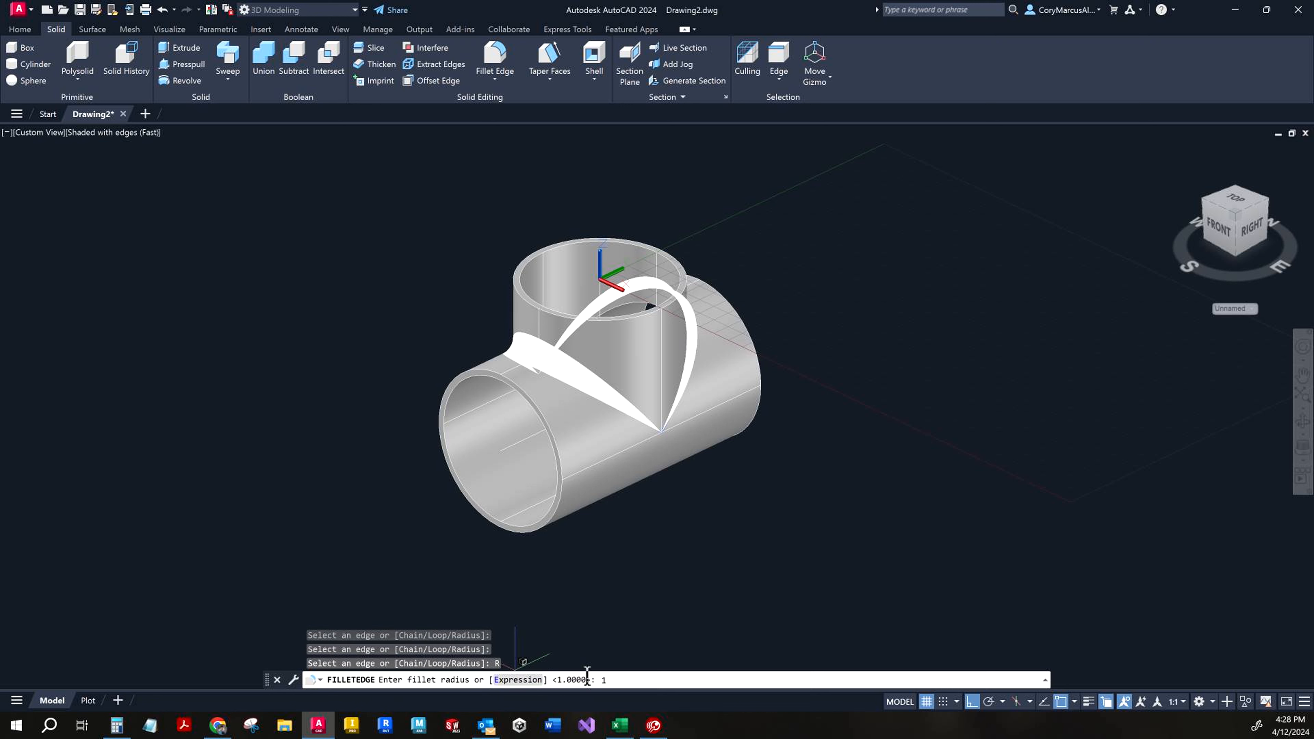
type(".75")
key("Return")
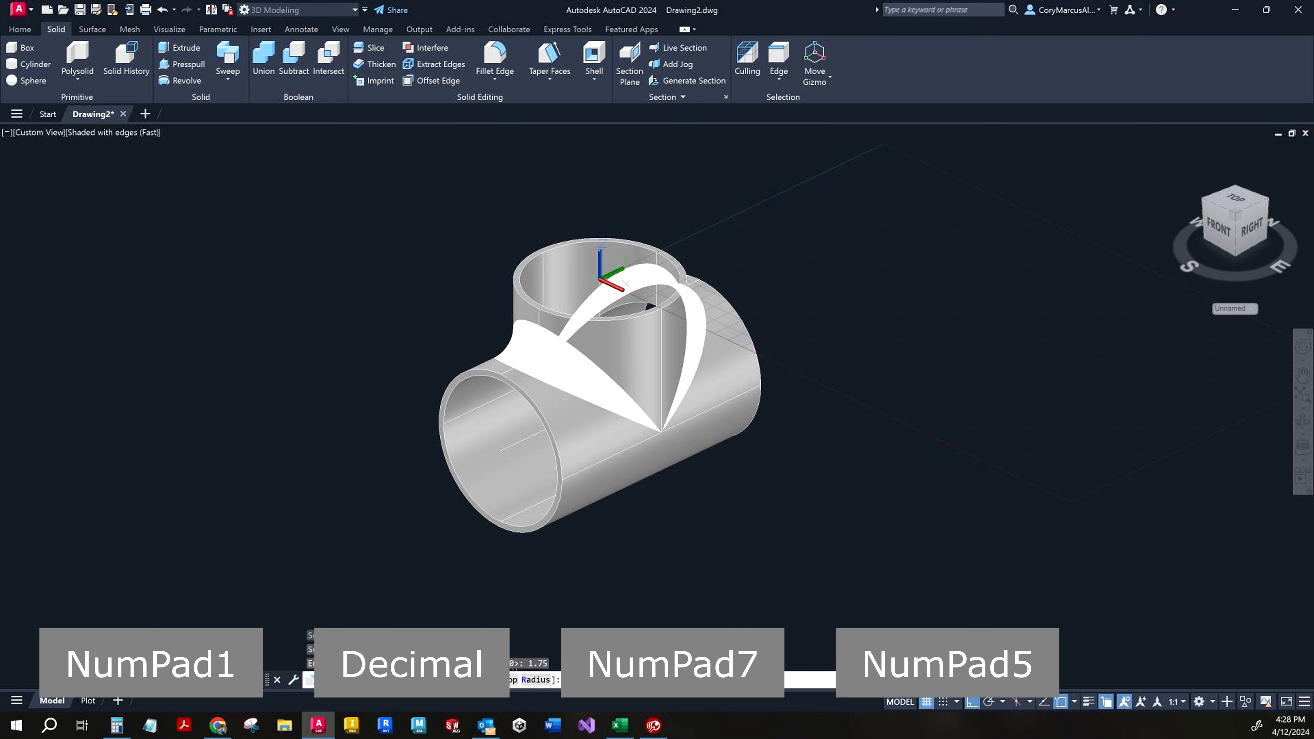
key("Return")
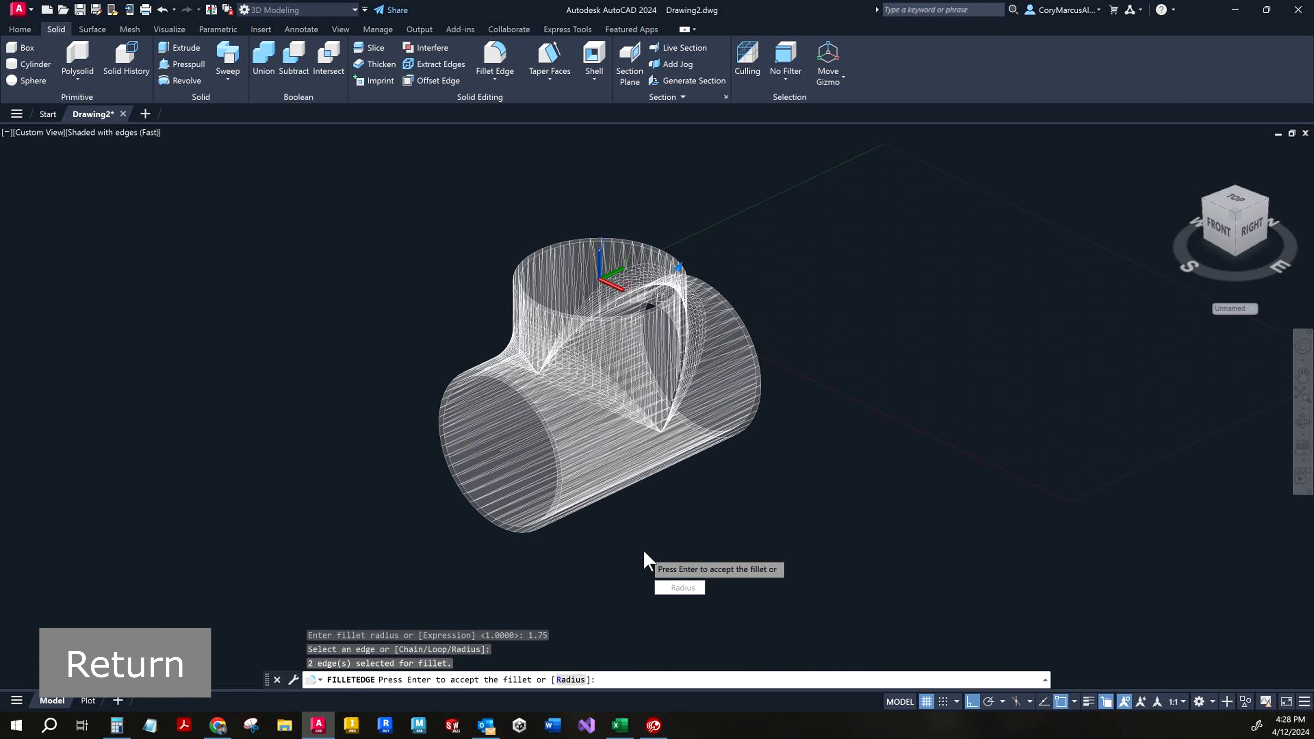
key("Return")
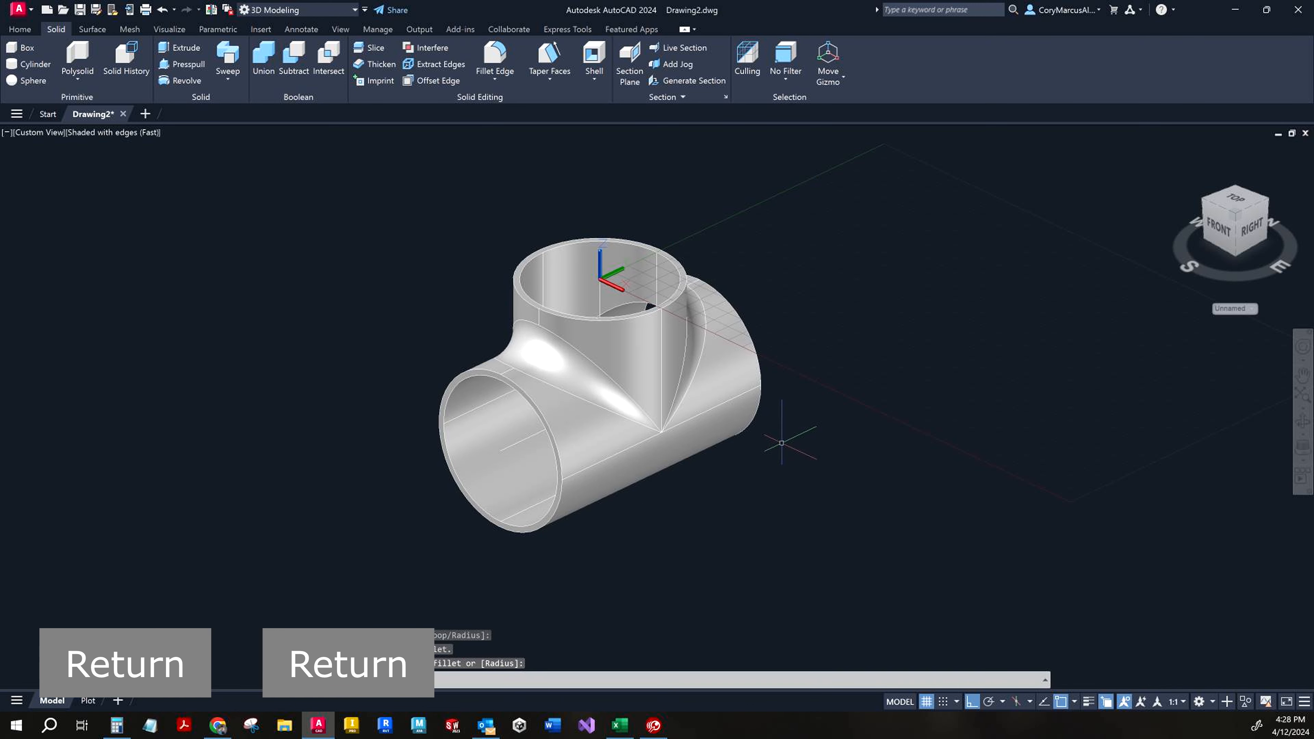
- Select the outer rim of the horizontal pipe's near opening for Chamfer Edge and try to add the vertical branch's rim
middle_click_drag(898, 392, 672, 290, "shift")
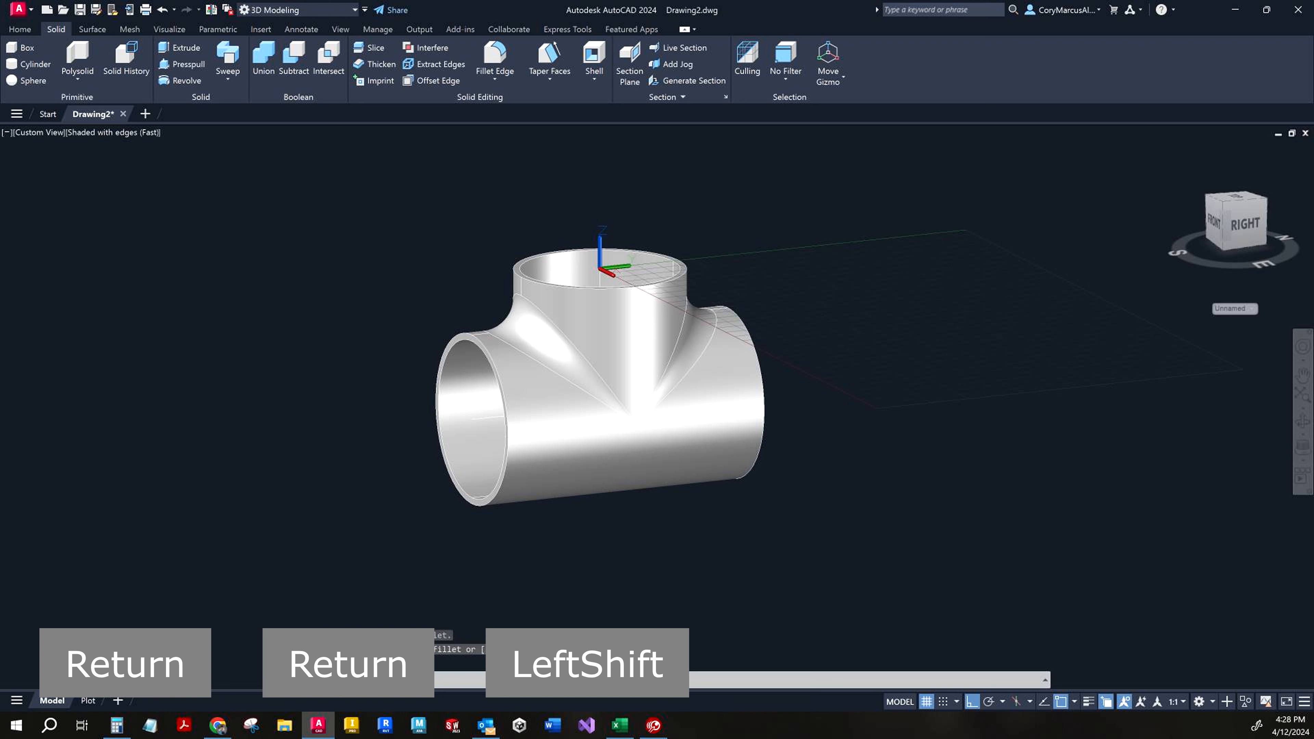
left_click(497, 73)
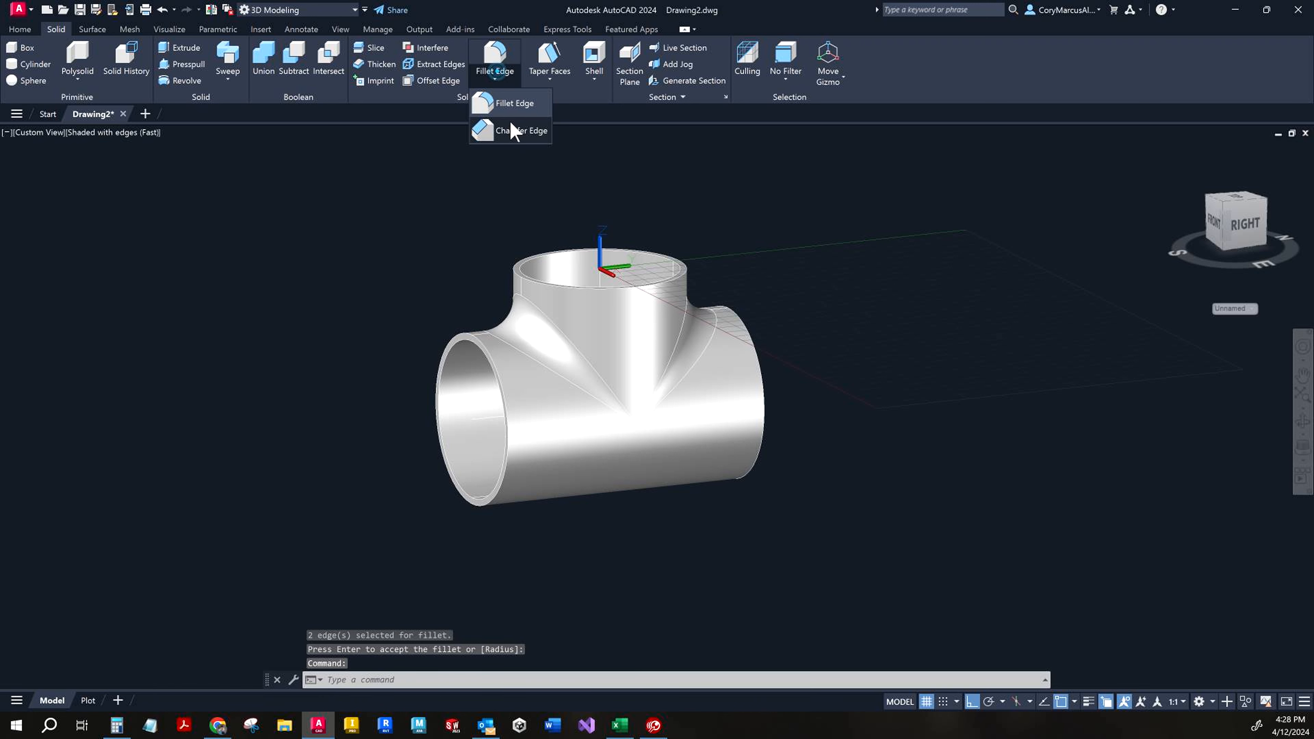
left_click(513, 131)
left_click(493, 344)
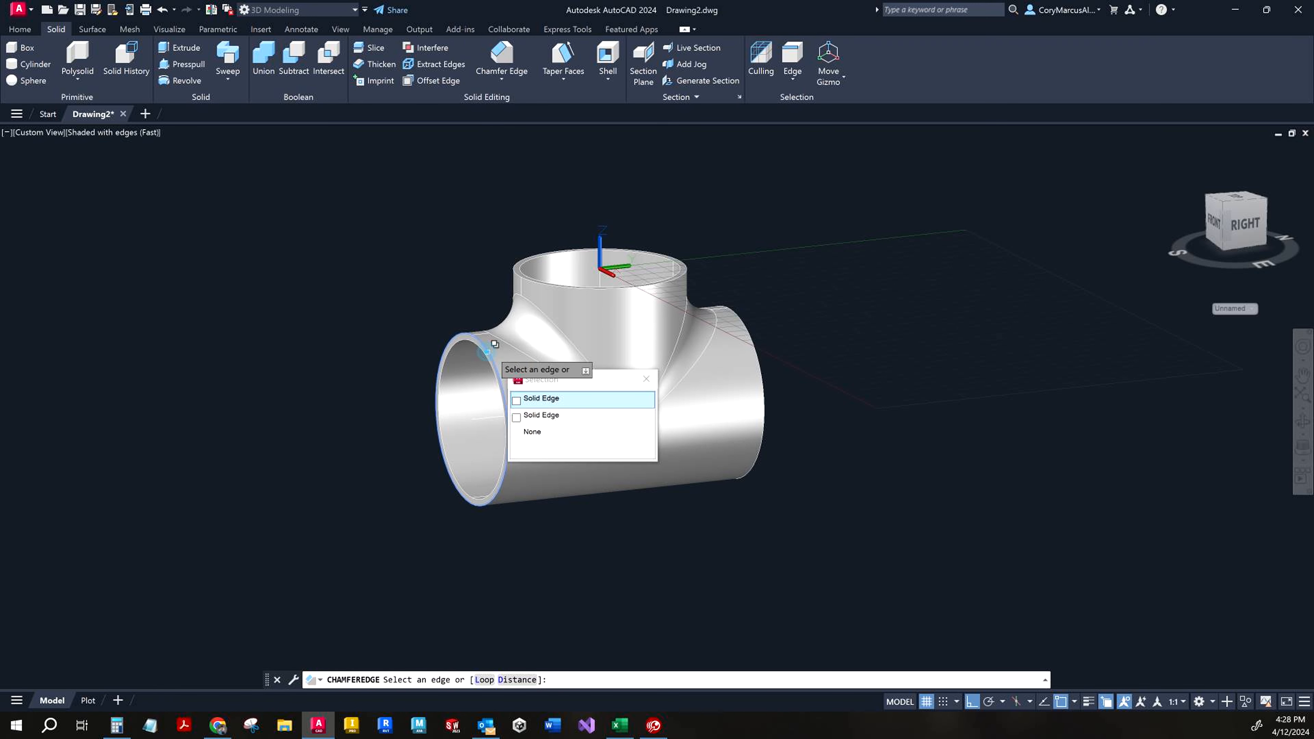
left_click(577, 401)
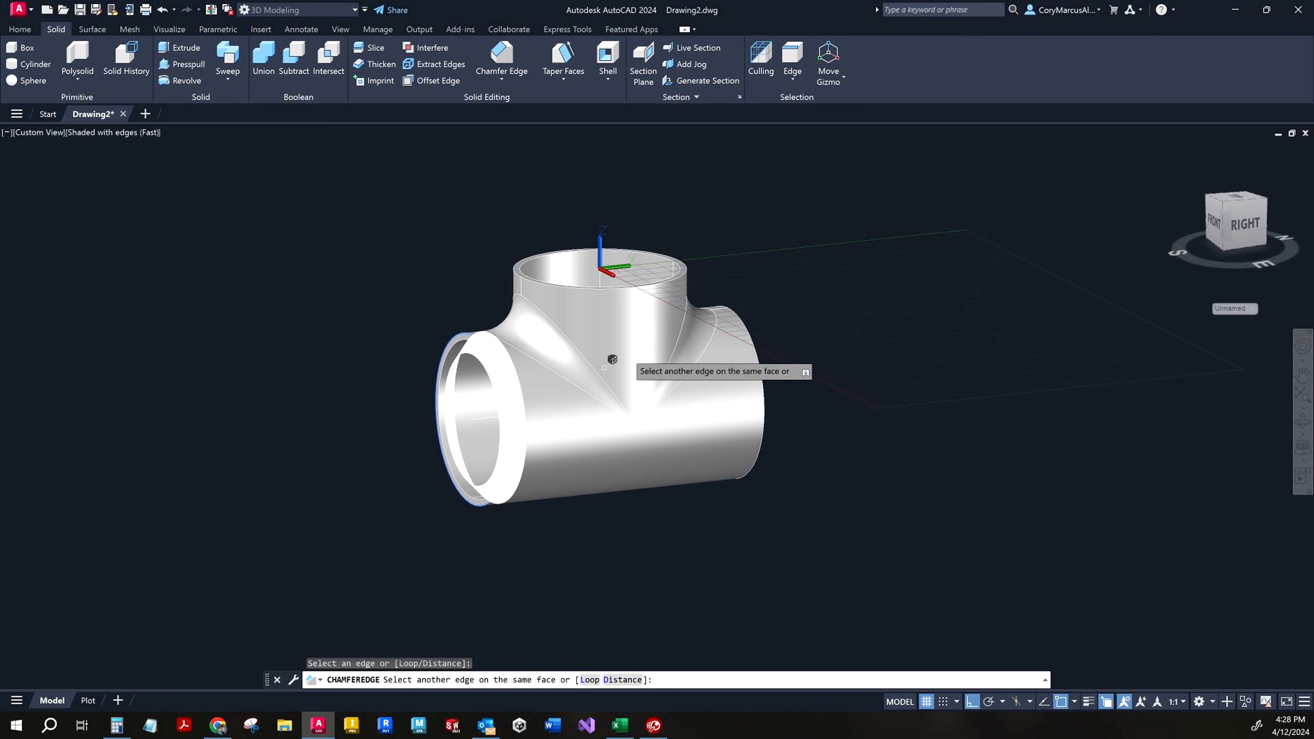
left_click(590, 289)
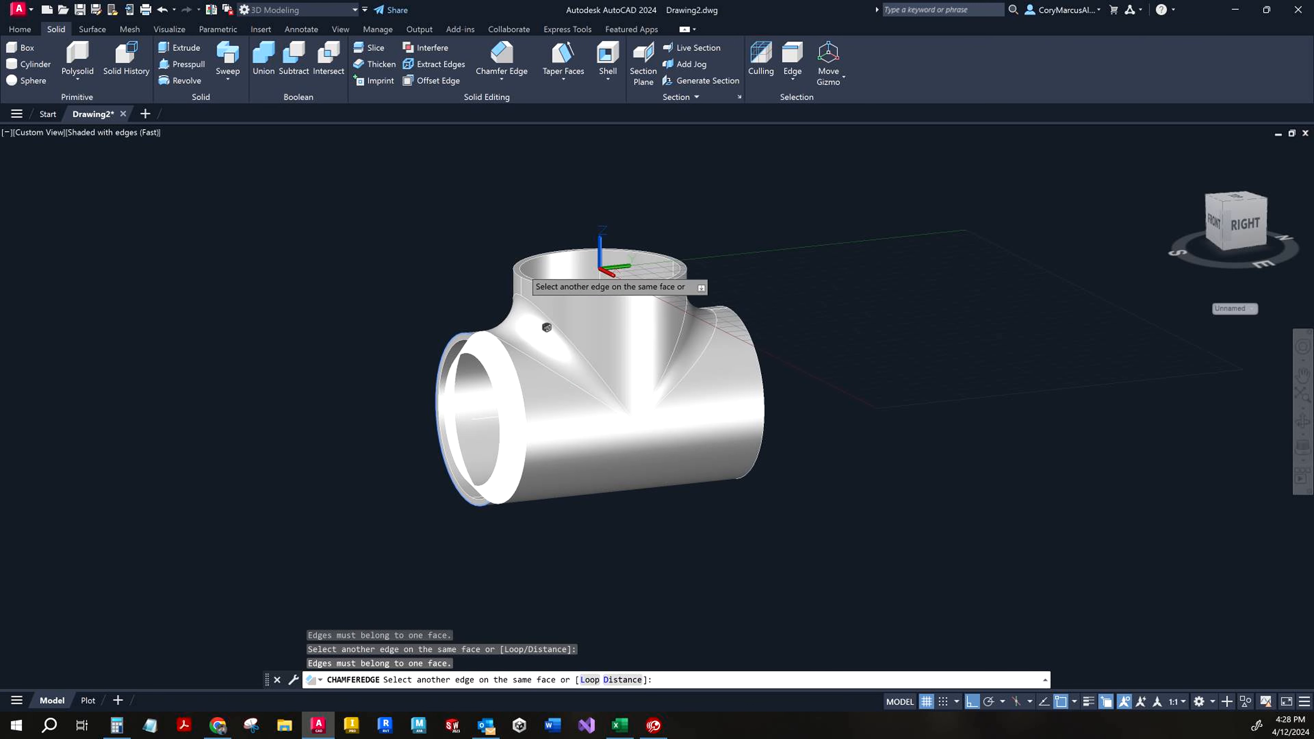
middle_click_drag(543, 323, 513, 250, "shift")
scroll(537, 265, "up", 4)
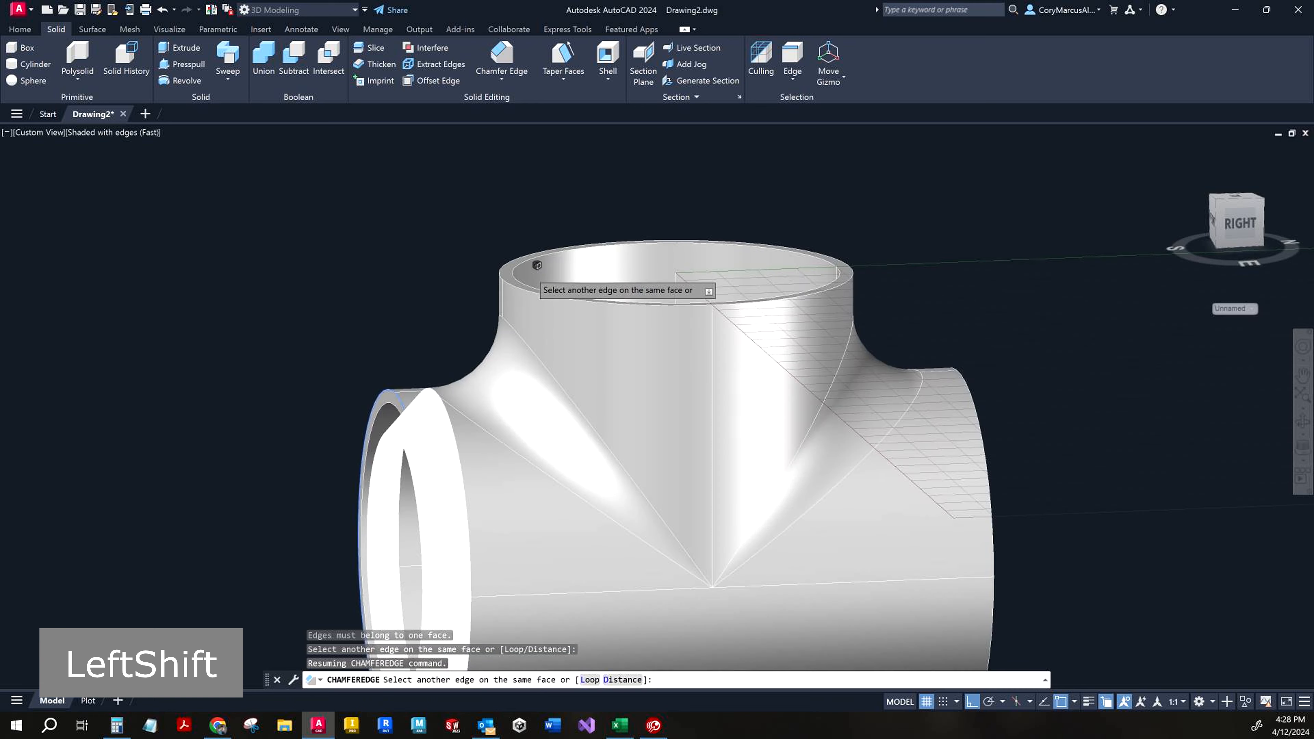
left_click(515, 259)
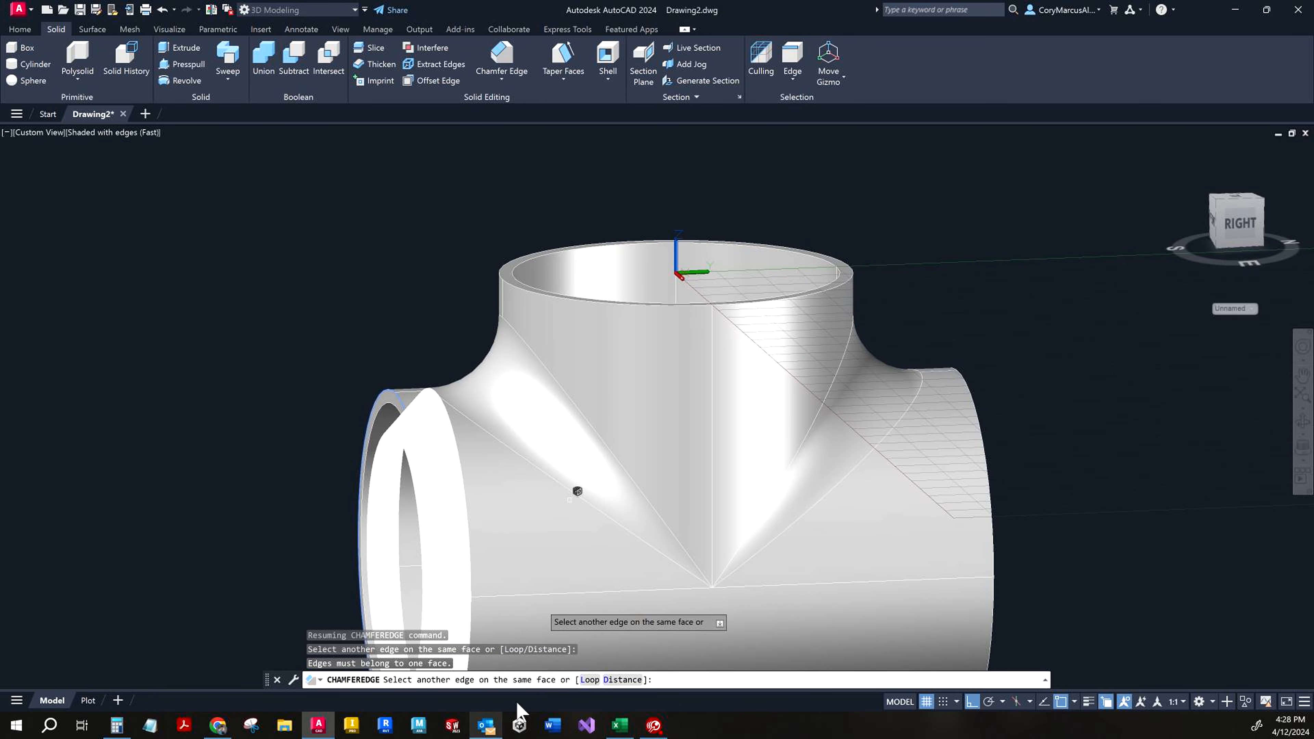
- Set both chamfer distances to .25 and apply the chamfer to the selected outer rim of the horizontal pipe
left_click(619, 680)
type(".")
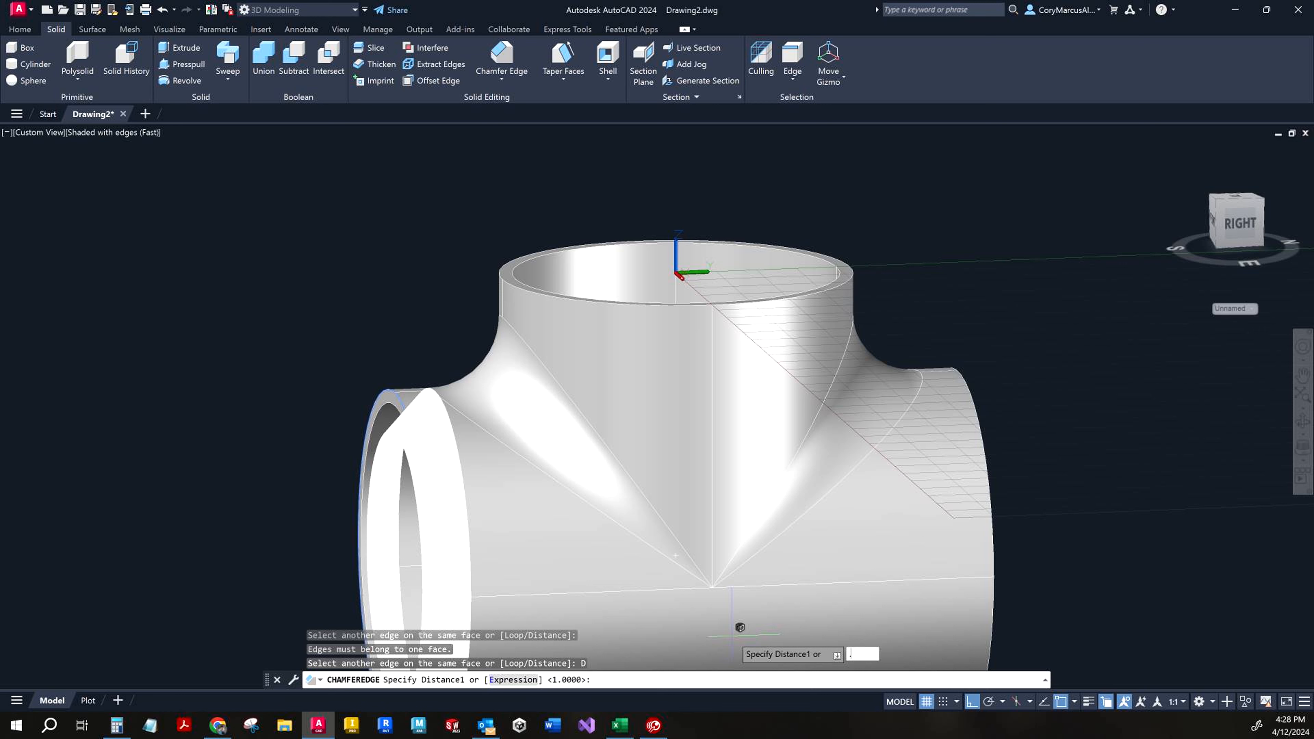
type("25")
key("Return")
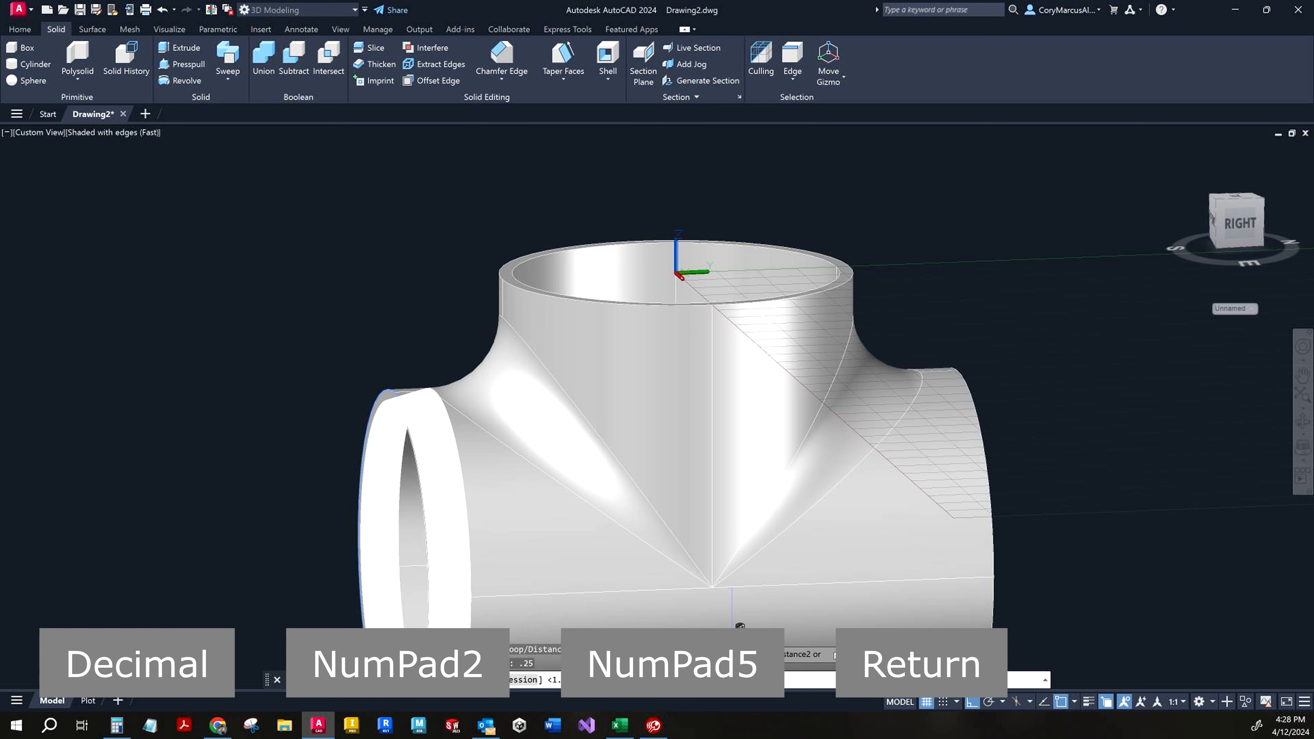
type(".25")
key("Return")
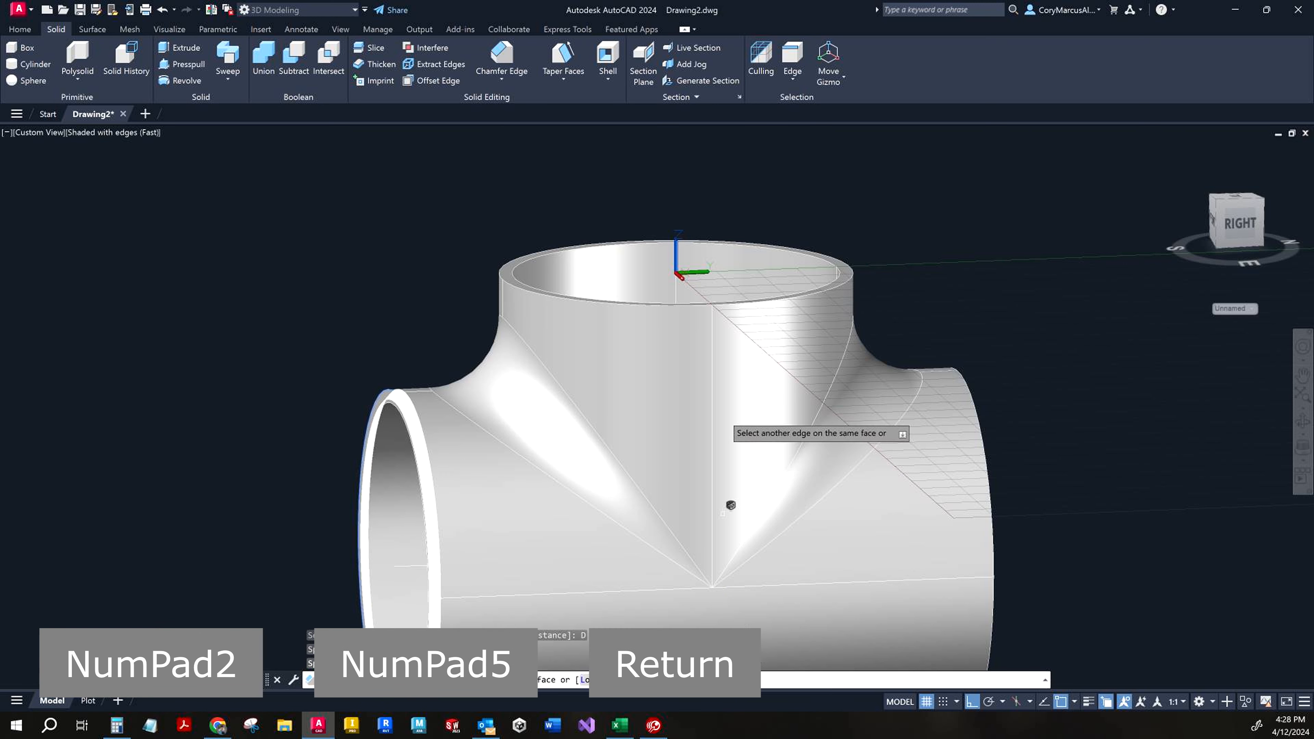
mouse_move(376, 317)
middle_mouse_down("shift")
mouse_move(364, 322)
mouse_move(372, 315)
middle_mouse_up("shift")
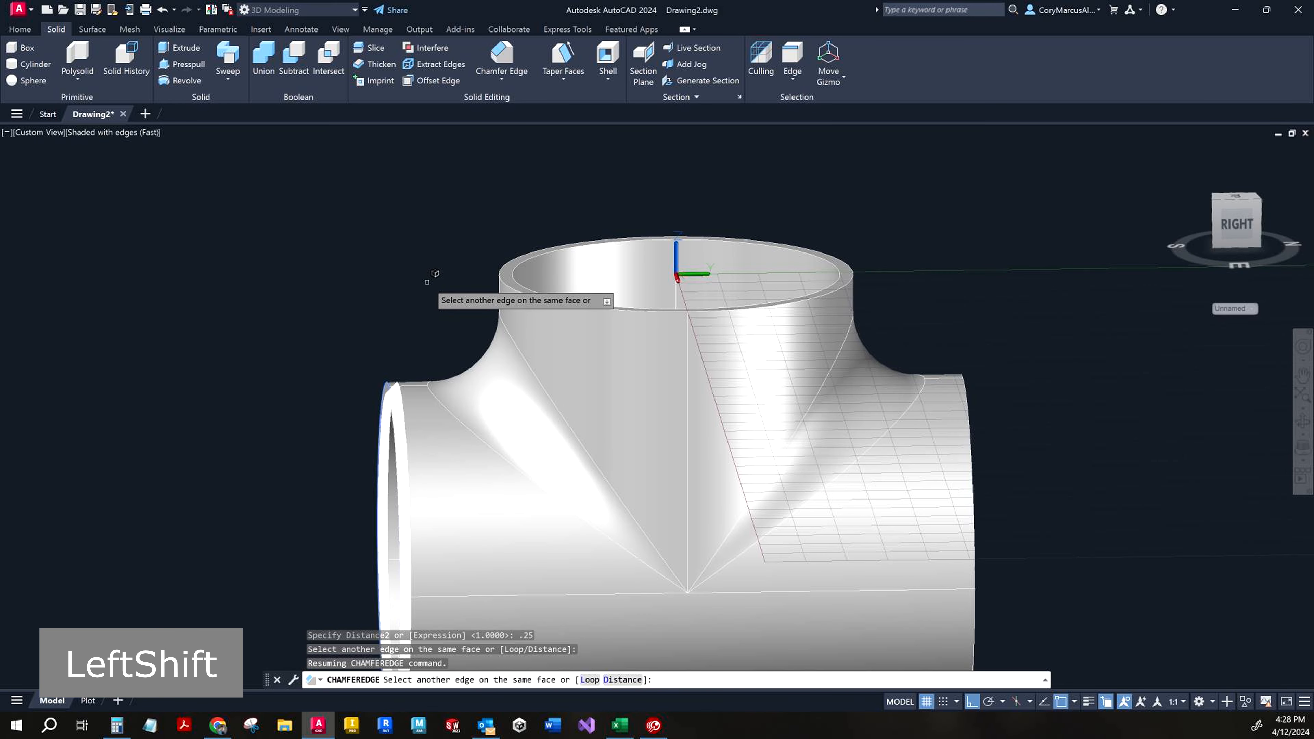
key("Return")
key("Return")
key("Return")
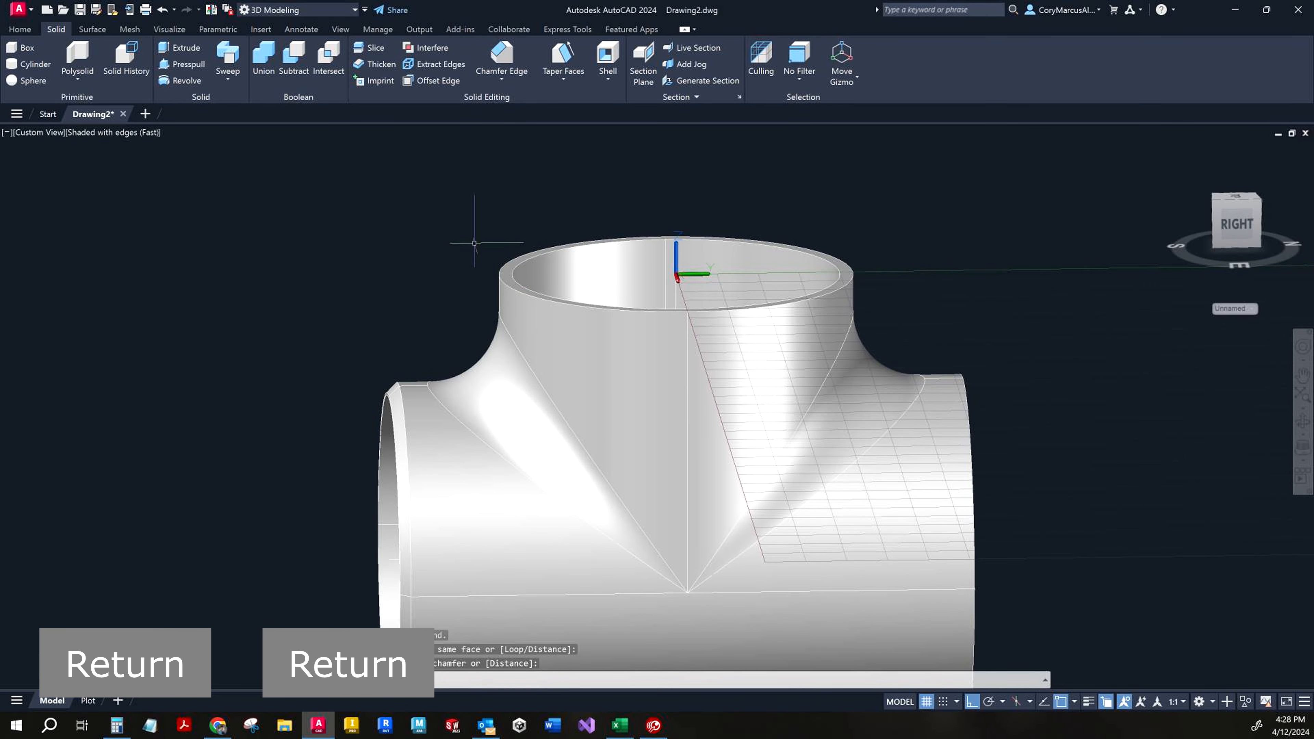
- Chamfer the outer rim of the vertical branch's upper opening with the same .25 distances
left_click(502, 57)
left_click(511, 286)
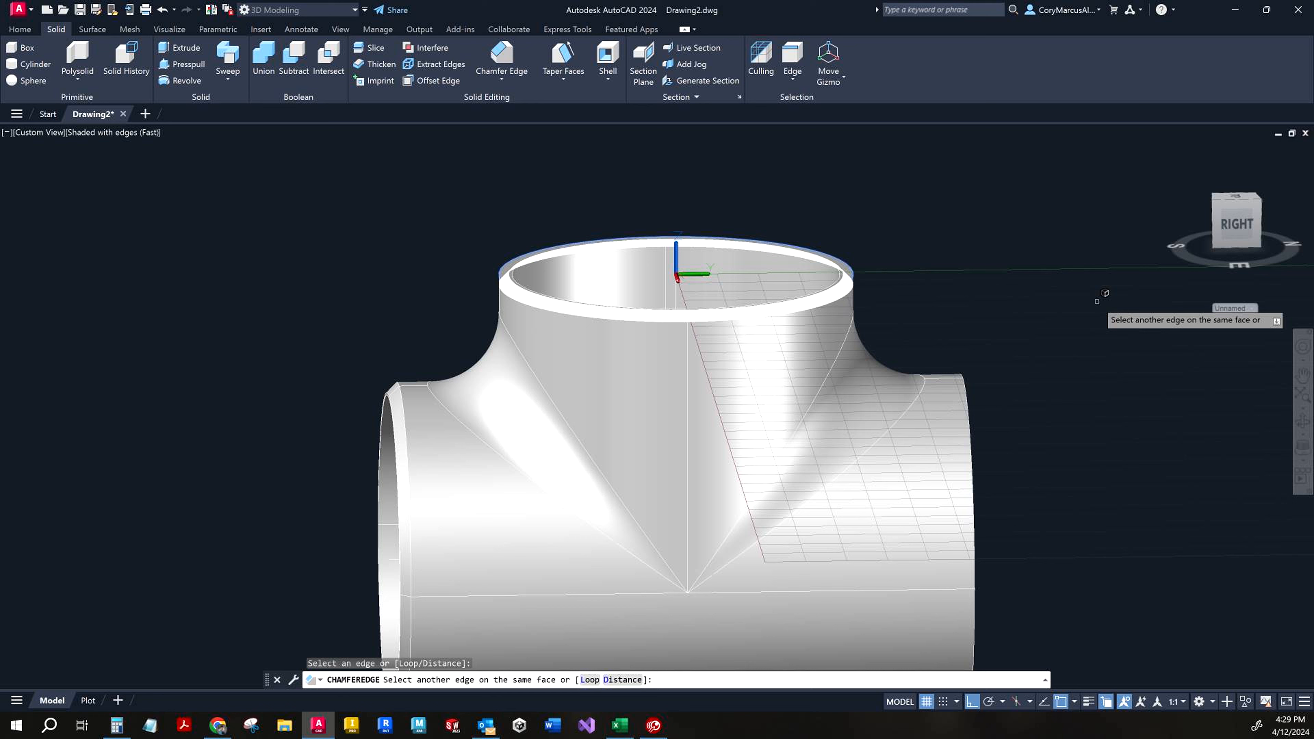
key("Return")
key("Return")
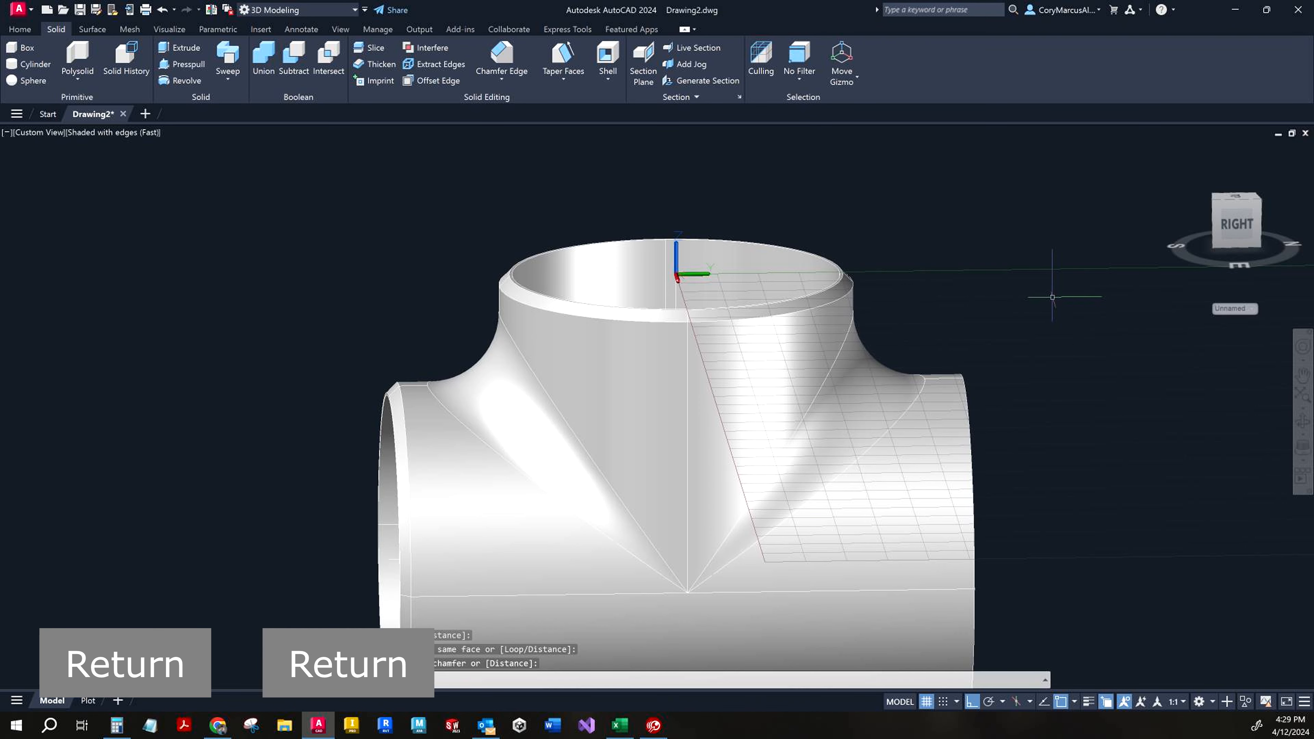
- Chamfer the outer rim at the horizontal pipe's opposite end with .25 distances, and switch back to the textbook problem in the browser
left_click(500, 58)
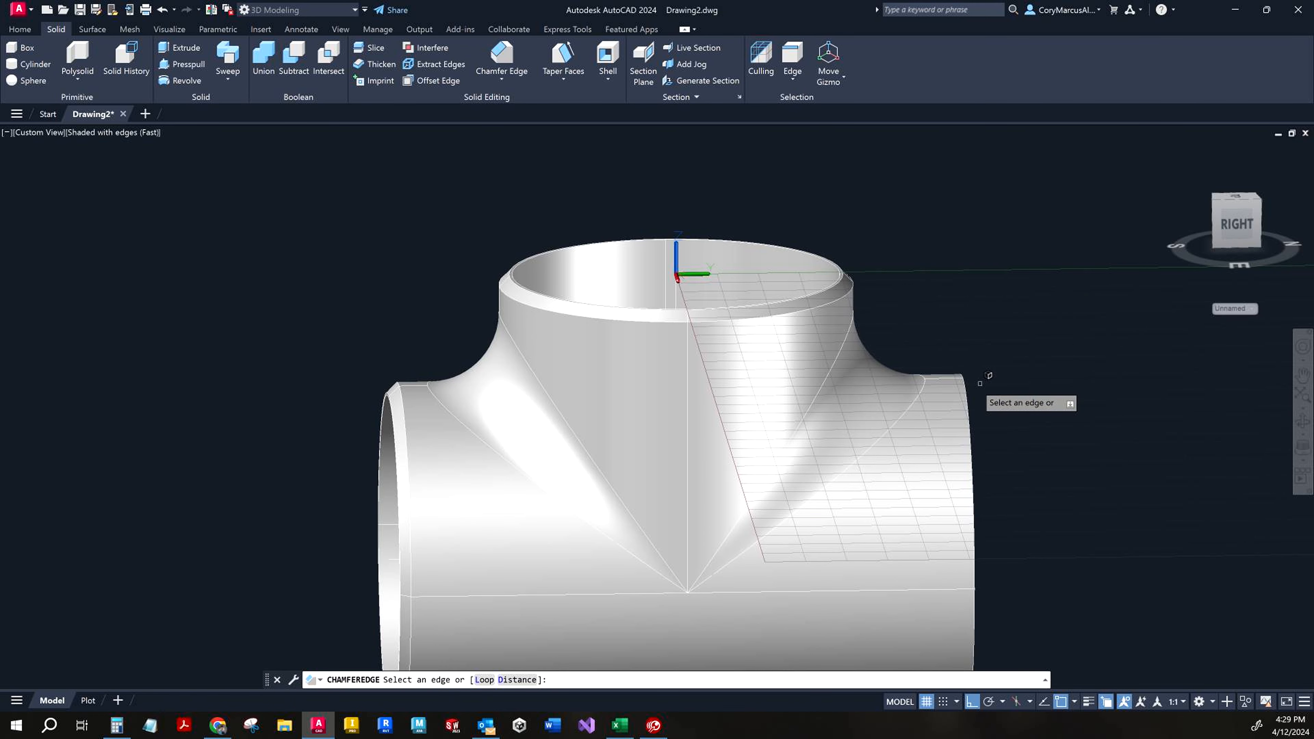
left_click(966, 383)
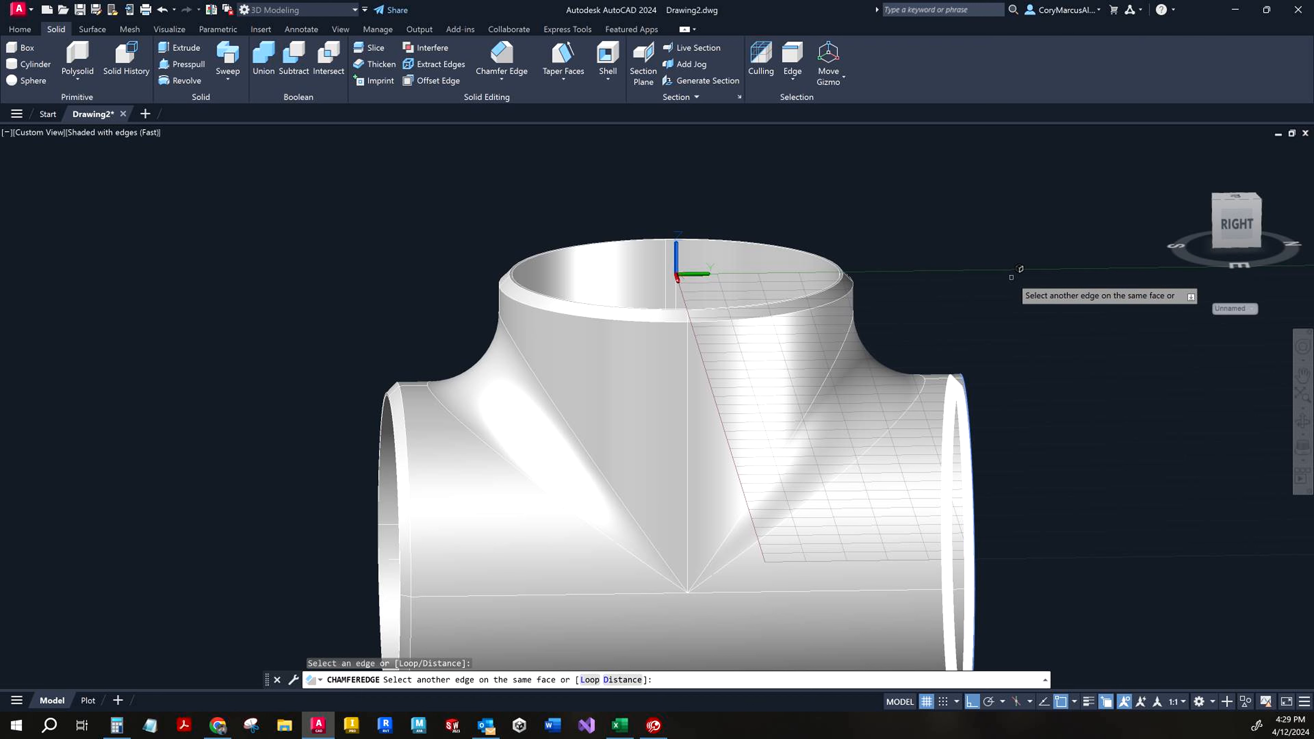
key("Return")
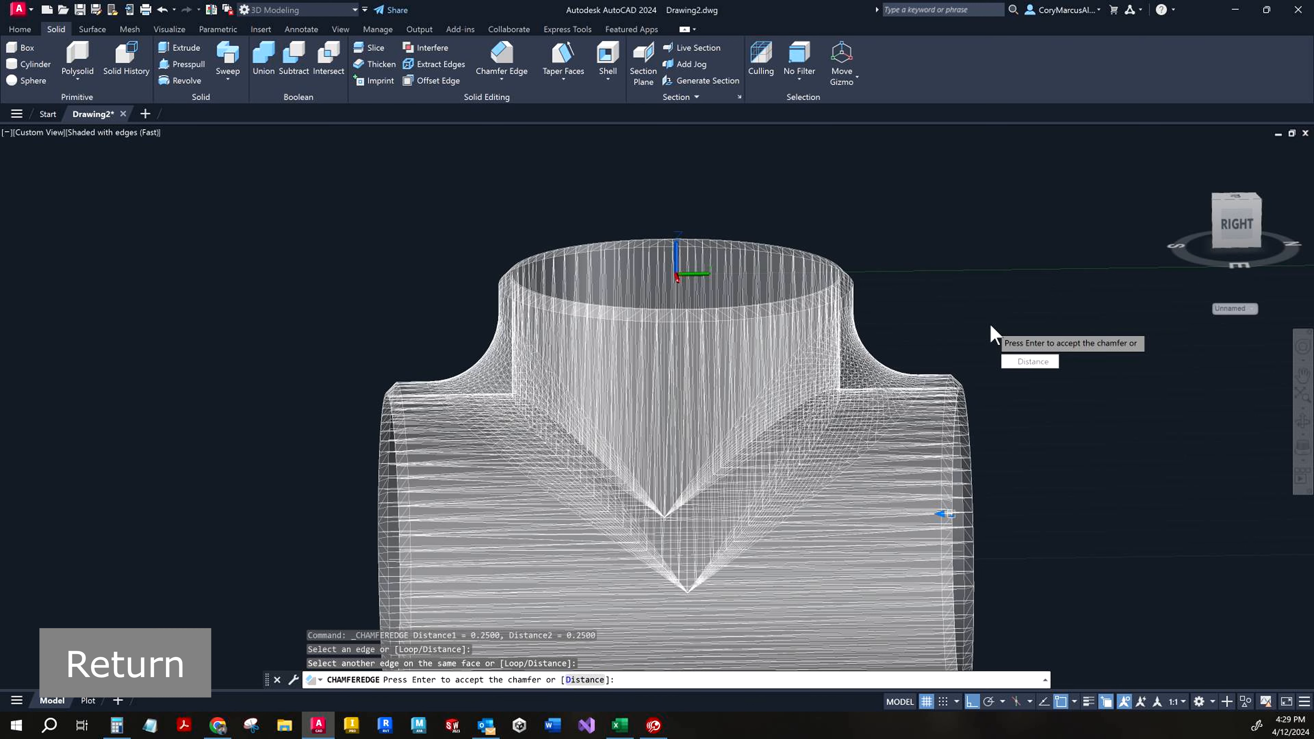
key("Return")
key("Return")
middle_click_drag(991, 325, 851, 308, "shift")
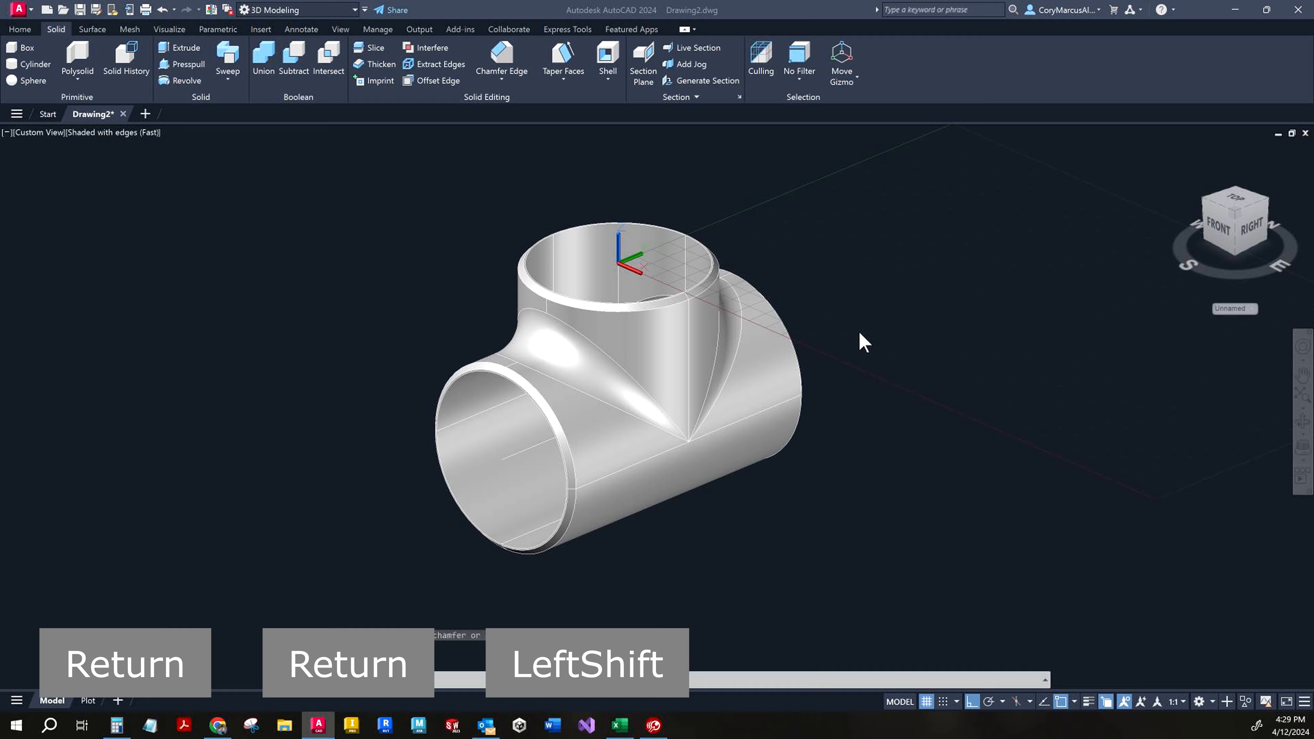
key("alt+Tab")
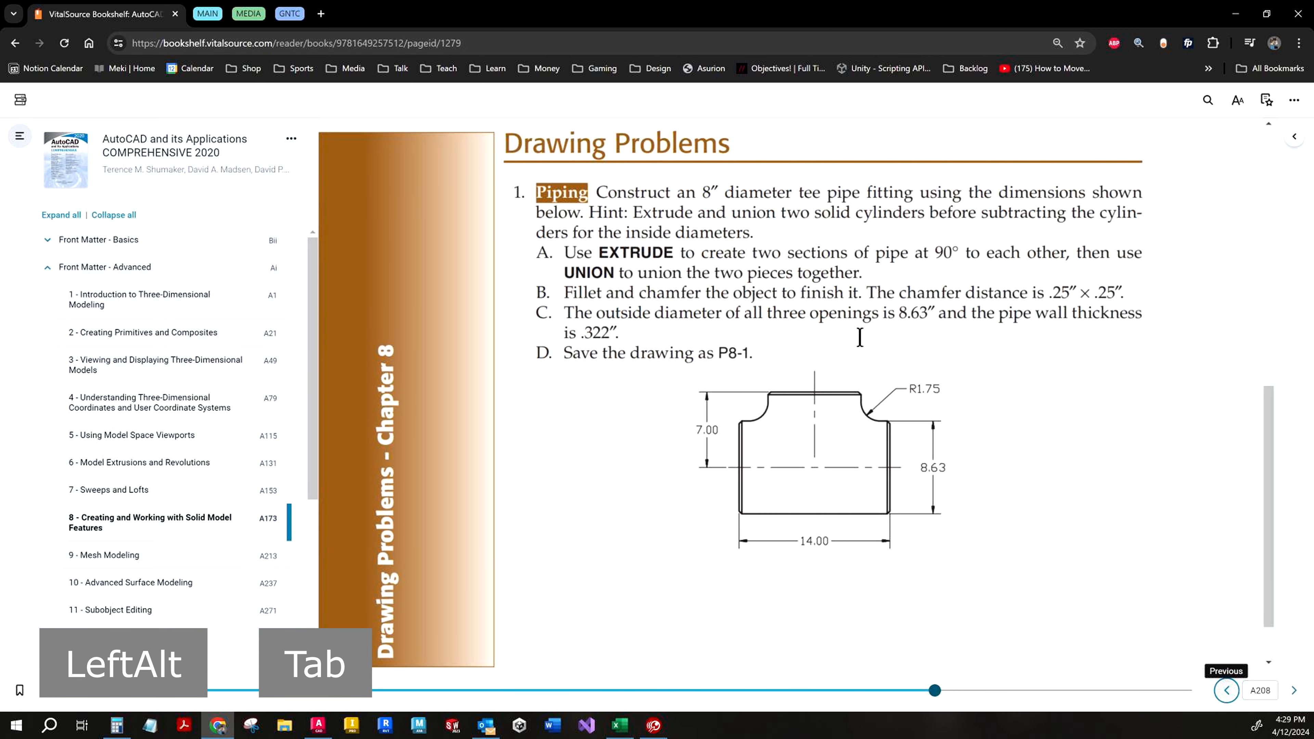